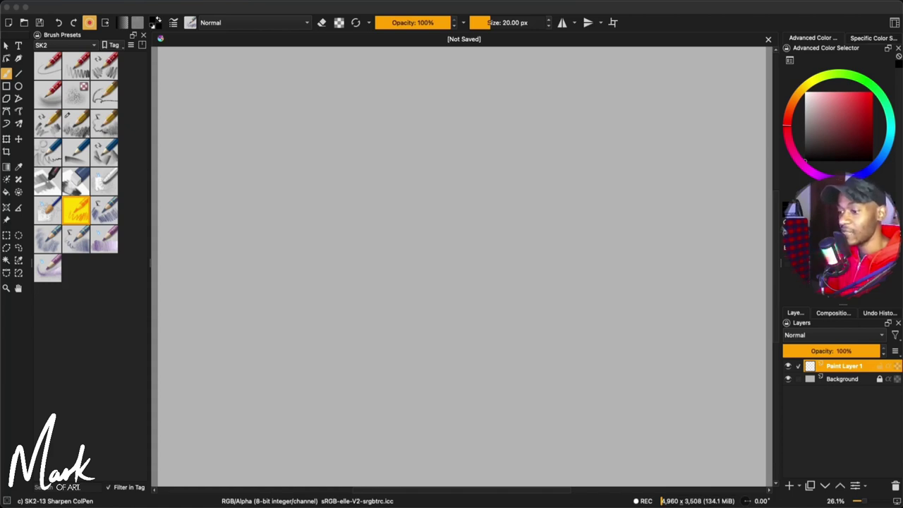
Step: Look at the deer profile reference photo in the browser and return to the blank Krita canvas
drag(0, 110, 0, 138)
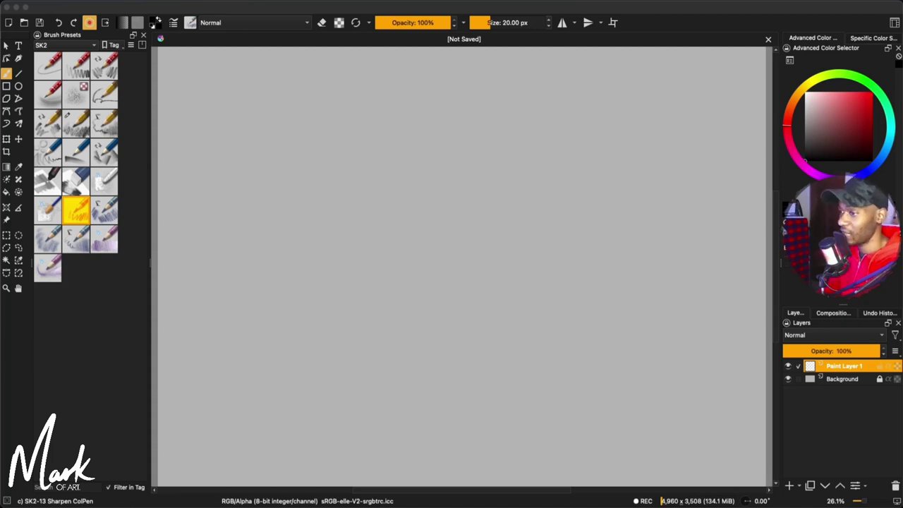
key(super+Tab)
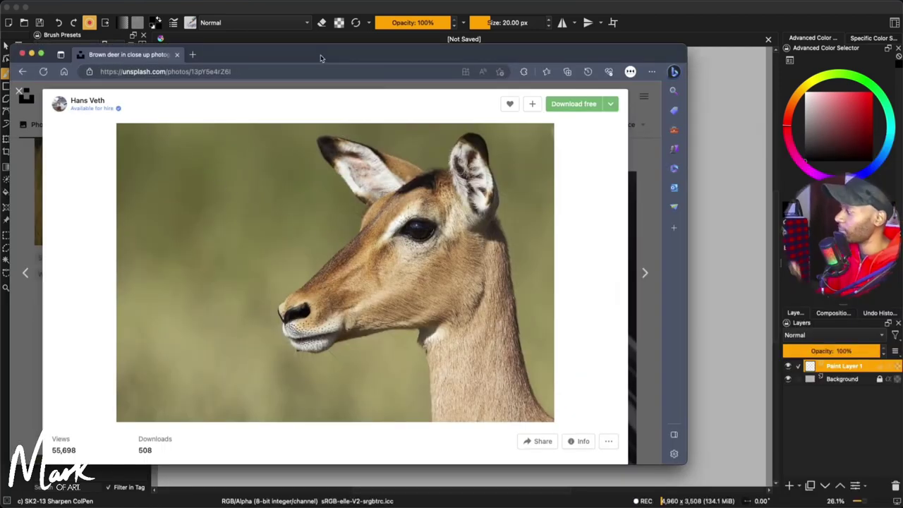
key(super+Tab)
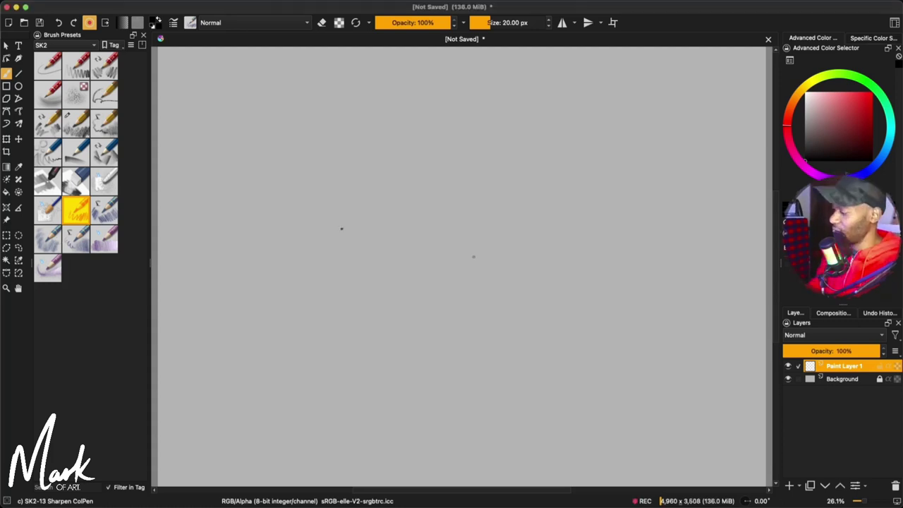
click(76, 124)
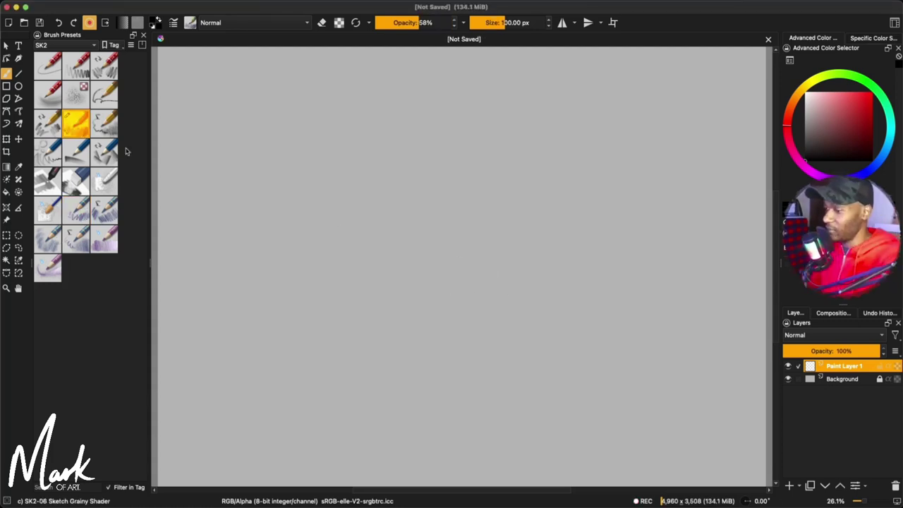
drag(311, 229, 404, 271)
key(ctrl+z)
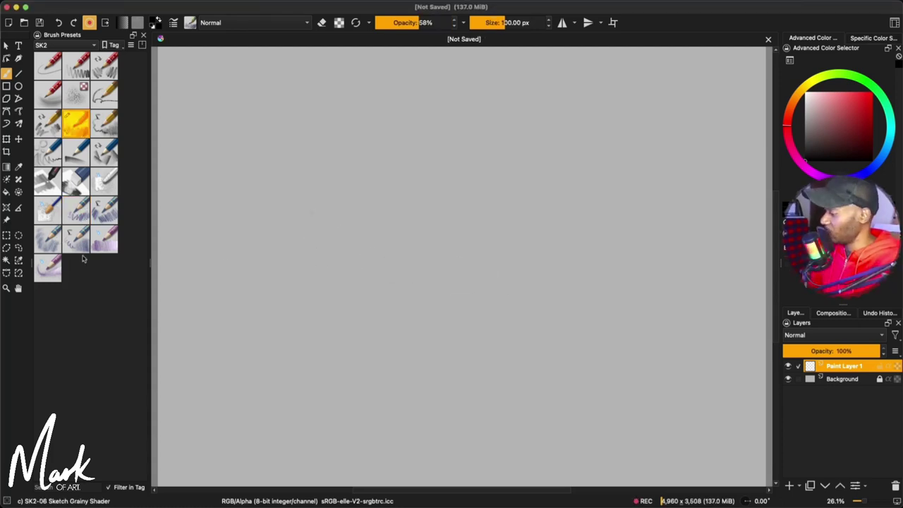
click(102, 213)
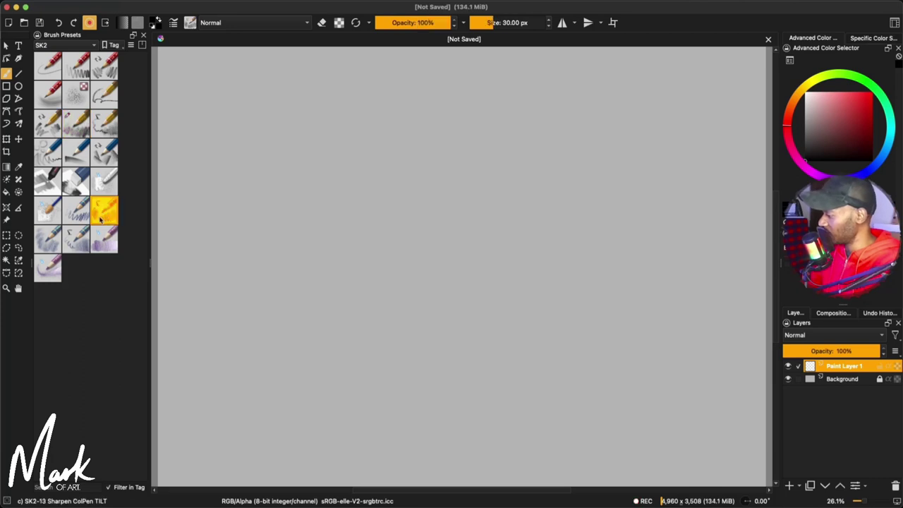
Step: Choose the SK2-14 Flat ColPen brush, try it with test strokes on the canvas and undo them
click(56, 246)
mouse_move(281, 222)
mouse_down()
mouse_move(284, 232)
mouse_move(326, 219)
mouse_move(361, 286)
mouse_up()
drag(375, 243, 391, 259)
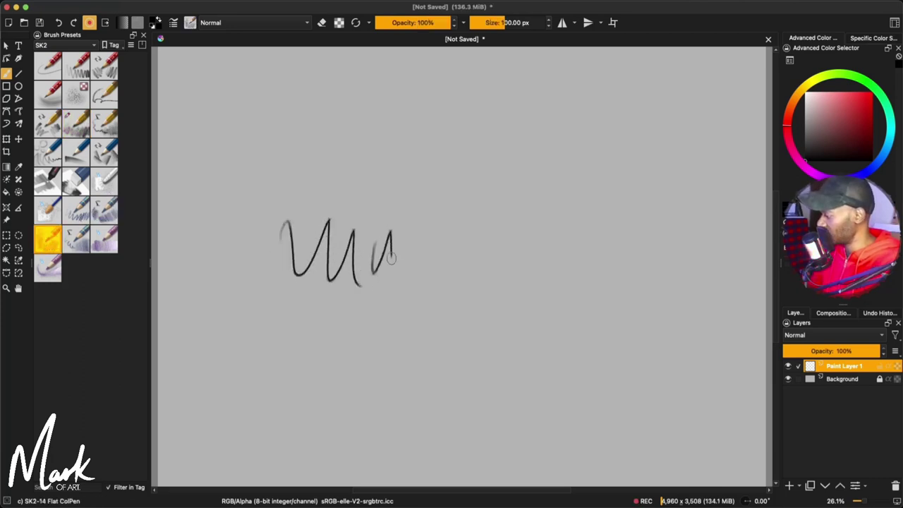
key(ctrl+z)
key(ctrl+z)
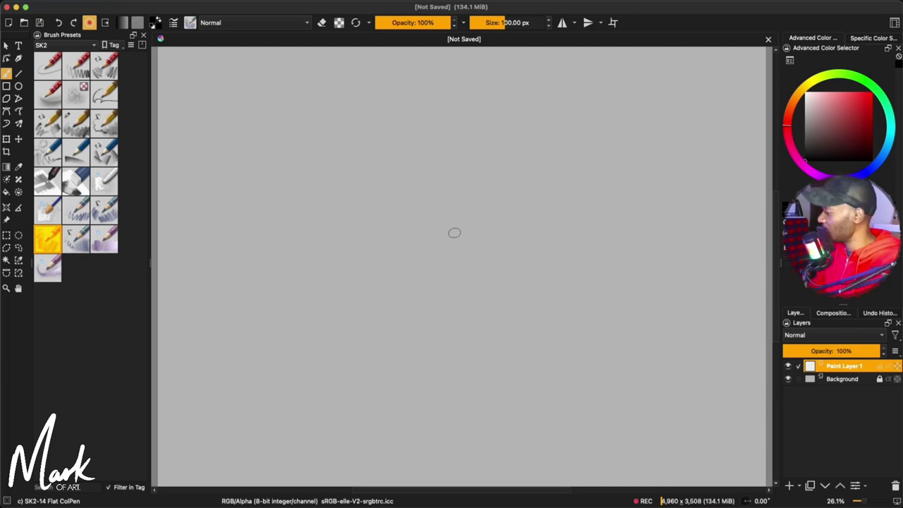
Step: Enlarge the brush to about 205 px, make a test stroke, undo it and set the canvas zoom to 33.3%
key(bracketright)
mouse_move(437, 231)
mouse_down()
mouse_move(358, 321)
mouse_move(423, 329)
mouse_move(487, 298)
mouse_up()
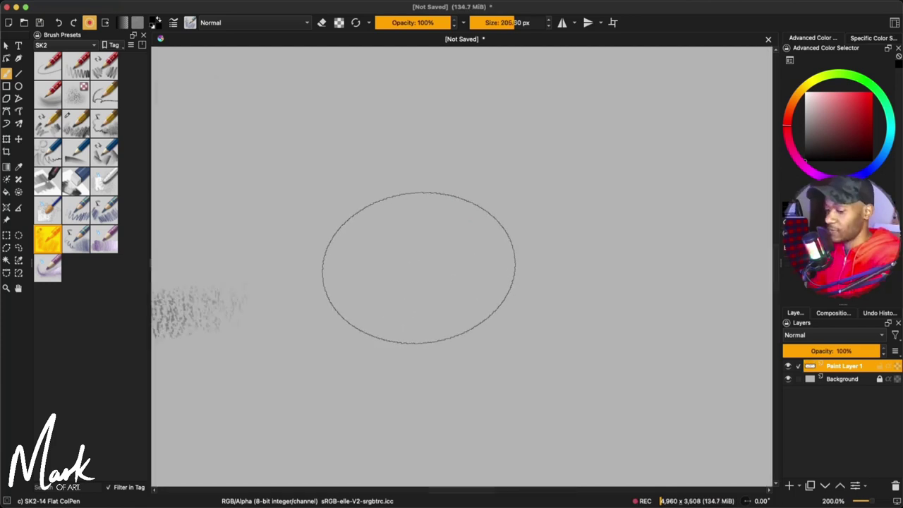
key(ctrl+minus)
key(ctrl+minus)
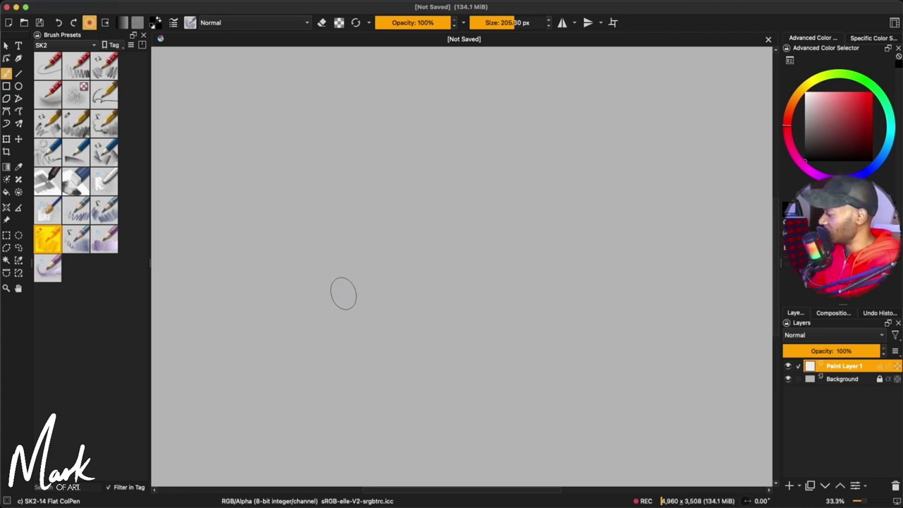
Step: Block in the deer's muzzle, lower jaw, nose bridge and far brow with broad, rough strokes
mouse_move(339, 286)
mouse_down()
mouse_move(352, 333)
mouse_move(332, 282)
mouse_move(369, 336)
mouse_move(359, 344)
mouse_move(399, 349)
mouse_move(354, 341)
mouse_move(380, 351)
mouse_move(361, 344)
mouse_move(429, 327)
mouse_move(407, 346)
mouse_move(439, 321)
mouse_up()
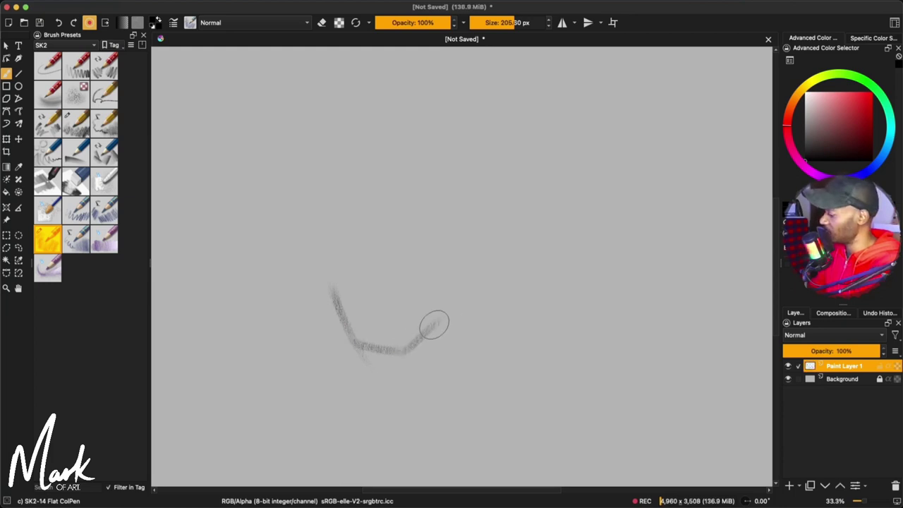
mouse_move(482, 299)
mouse_down()
mouse_move(506, 286)
mouse_move(433, 323)
mouse_move(557, 269)
mouse_up()
mouse_move(339, 296)
mouse_down()
mouse_move(334, 282)
mouse_move(497, 137)
mouse_up()
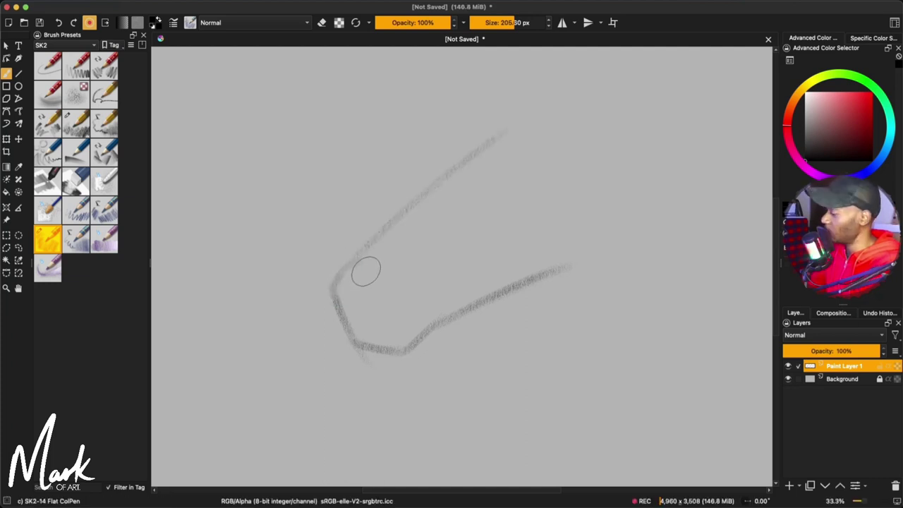
mouse_move(365, 268)
mouse_down()
mouse_move(522, 120)
mouse_move(483, 144)
mouse_move(526, 102)
mouse_move(521, 118)
mouse_move(464, 155)
mouse_move(472, 111)
mouse_up()
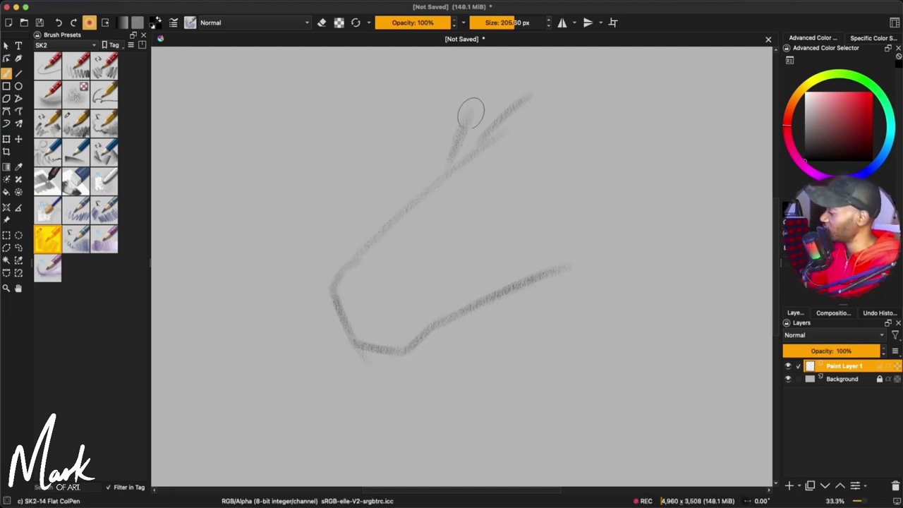
drag(522, 79, 496, 86)
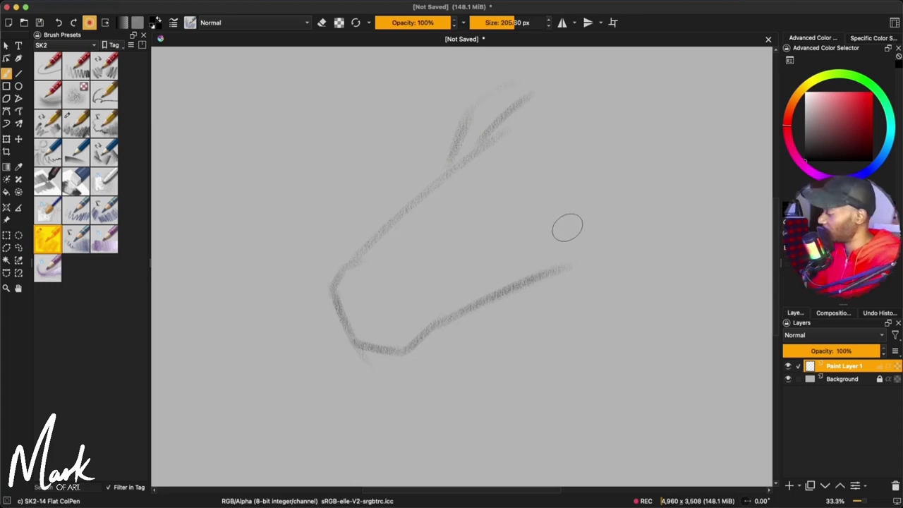
Step: Move the rough head sketch down and to the left on the canvas, then return to the brush
key(t)
mouse_move(558, 233)
mouse_down()
mouse_move(516, 287)
mouse_move(479, 305)
mouse_up()
key(b)
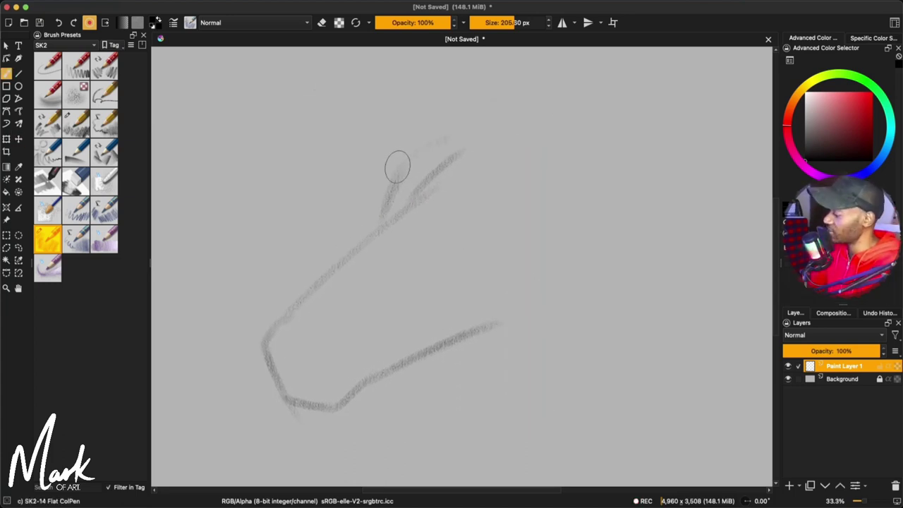
Step: Block in the far ear, the top of the head and the near ear with broad strokes
mouse_move(399, 161)
mouse_down()
mouse_move(384, 137)
mouse_move(341, 110)
mouse_move(320, 70)
mouse_move(455, 92)
mouse_up()
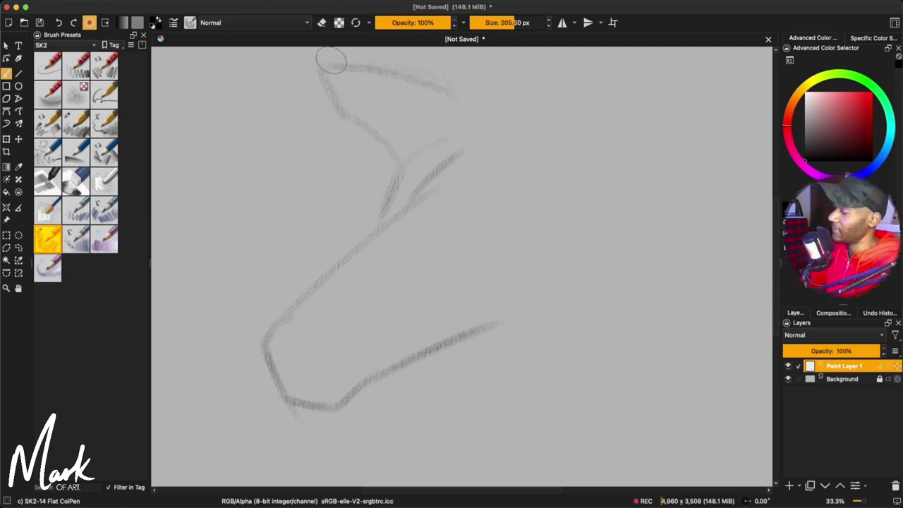
drag(335, 70, 483, 103)
drag(383, 75, 503, 114)
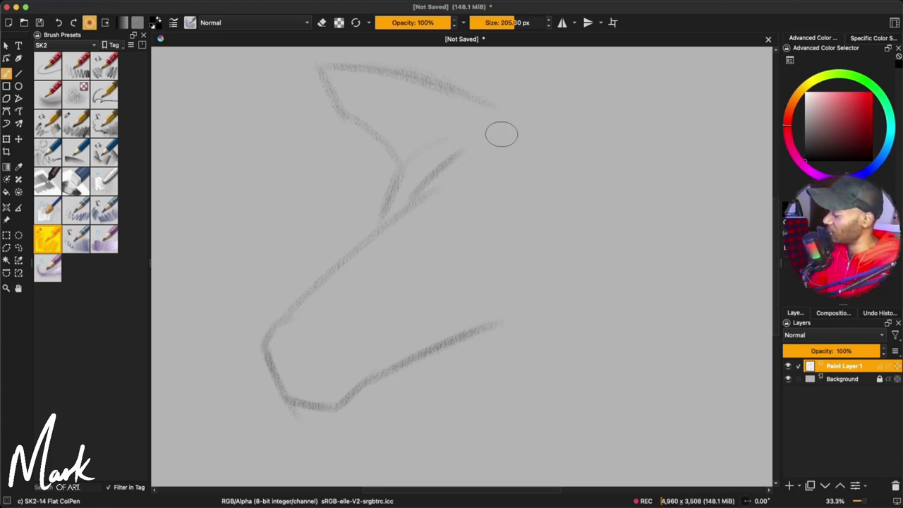
mouse_move(463, 137)
mouse_down()
mouse_move(522, 132)
mouse_move(550, 115)
mouse_move(544, 87)
mouse_move(564, 60)
mouse_move(576, 66)
mouse_move(571, 50)
mouse_move(597, 89)
mouse_move(624, 192)
mouse_up()
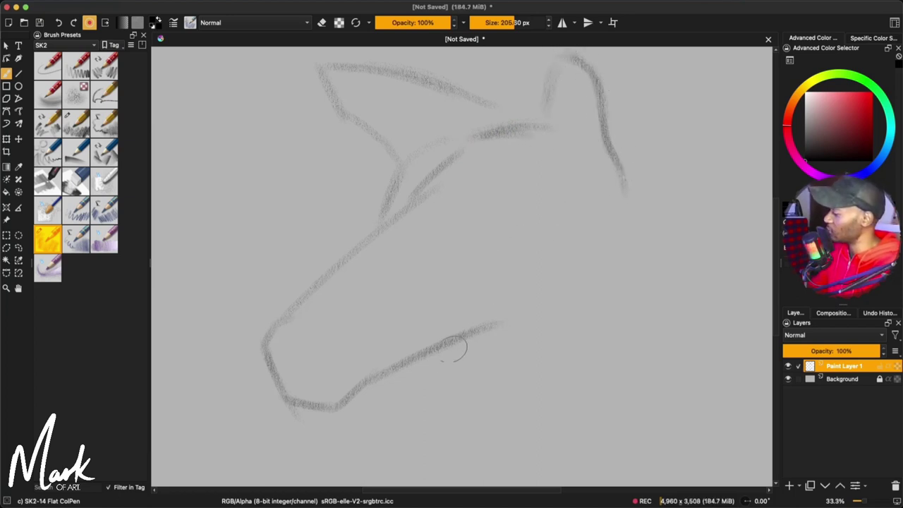
Step: Extend the underside of the jaw back to the throat and block in the front of the neck
mouse_move(364, 381)
mouse_down()
mouse_move(495, 338)
mouse_move(543, 343)
mouse_up()
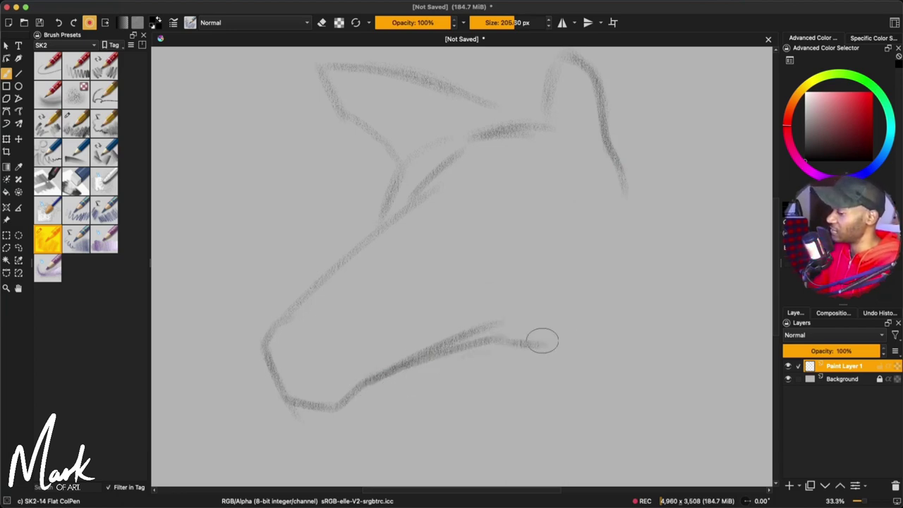
mouse_move(537, 346)
mouse_down()
mouse_move(527, 376)
mouse_move(556, 467)
mouse_up()
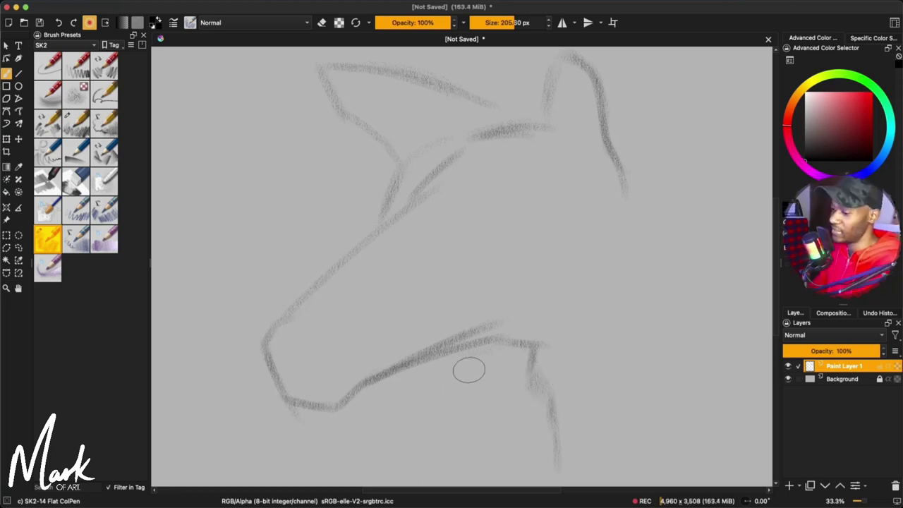
Step: Reduce the brush to about 50 px and draw the nose tip and nostril with finer, darker lines
key(bracketleft)
key(bracketleft)
key(bracketleft)
key(bracketleft)
key(bracketleft)
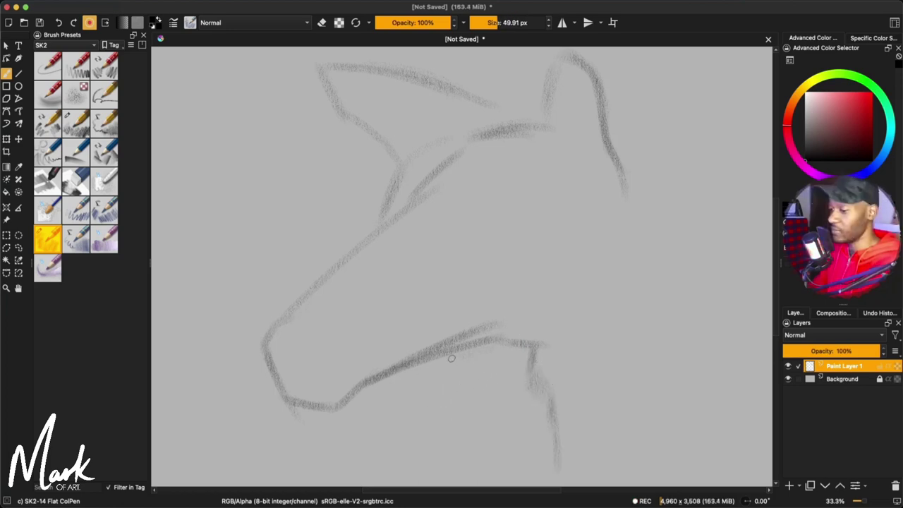
drag(268, 343, 273, 357)
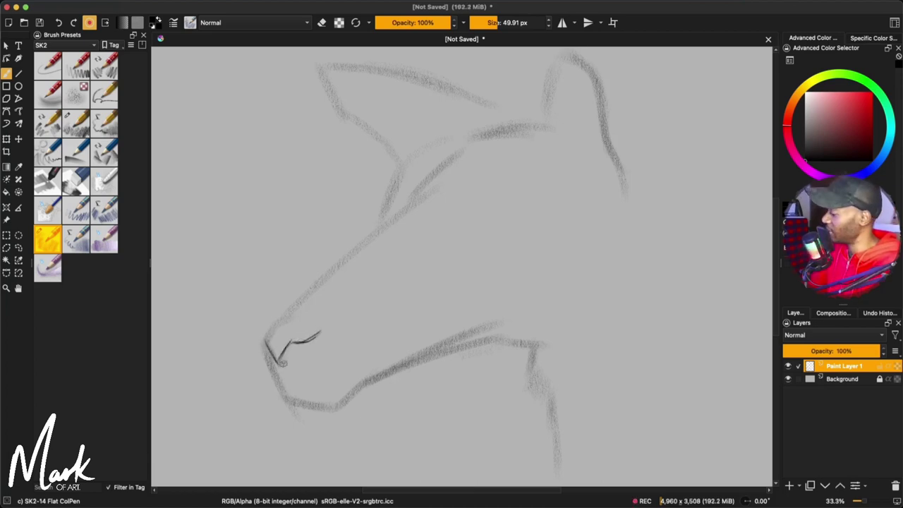
drag(290, 356, 320, 350)
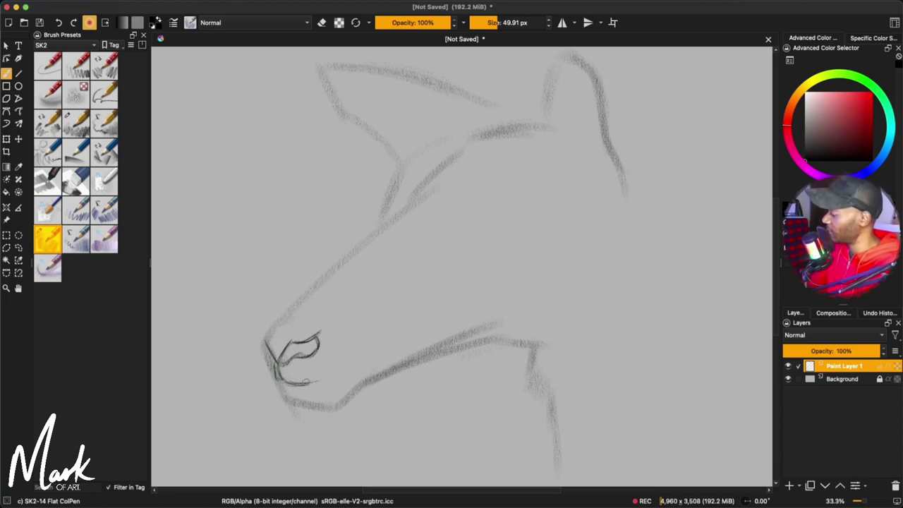
Step: Draw the mouth line, lower lip and mouth corner, and refine the underside of the jaw back to the throat
drag(309, 379, 392, 357)
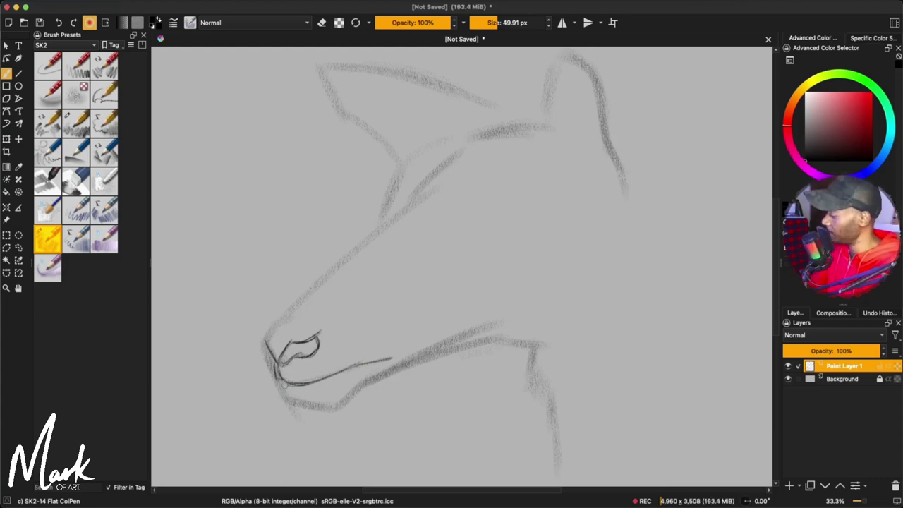
drag(283, 385, 354, 399)
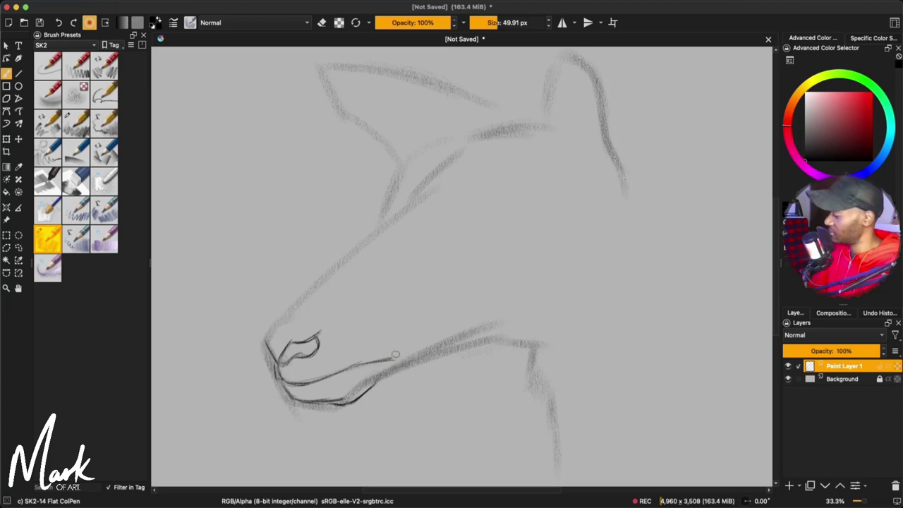
drag(391, 345, 395, 360)
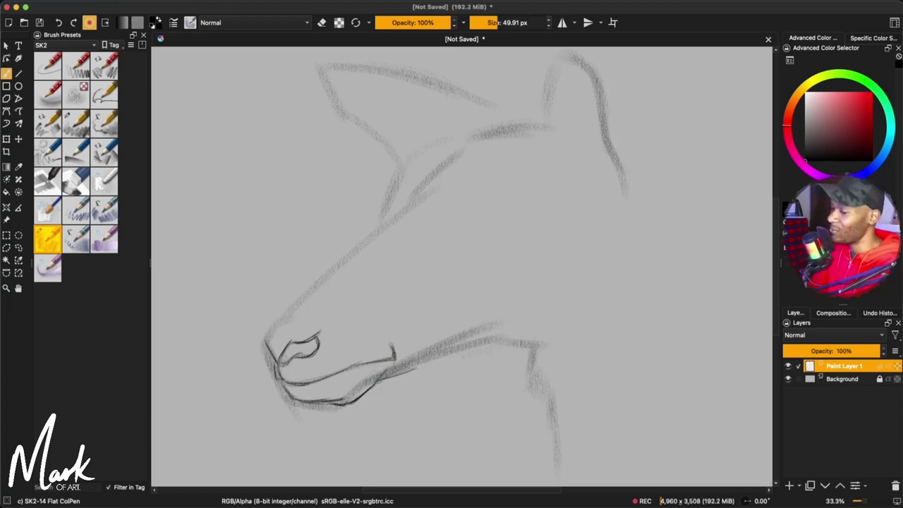
drag(382, 381, 446, 351)
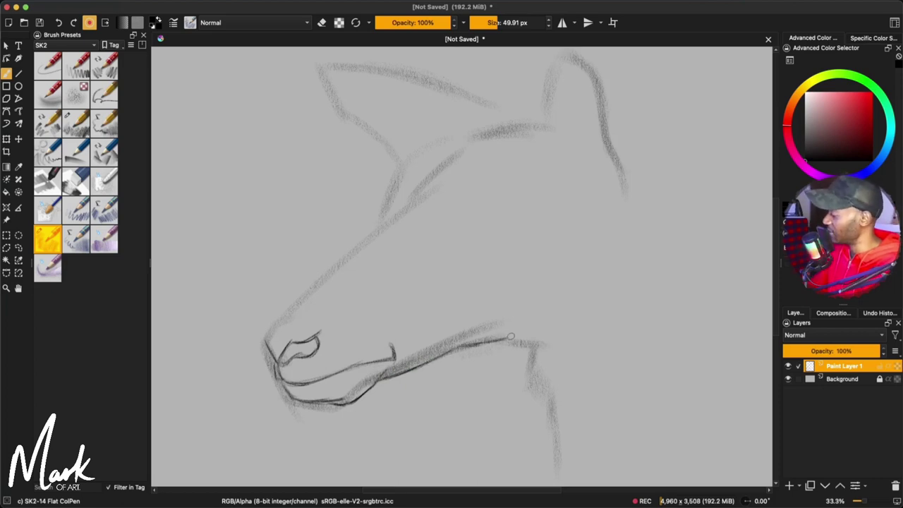
drag(507, 339, 555, 346)
Step: Refine the top profile from the nose along the bridge to the forehead, including the bulge of the far brow
mouse_move(273, 360)
mouse_down()
mouse_move(279, 323)
mouse_move(329, 273)
mouse_up()
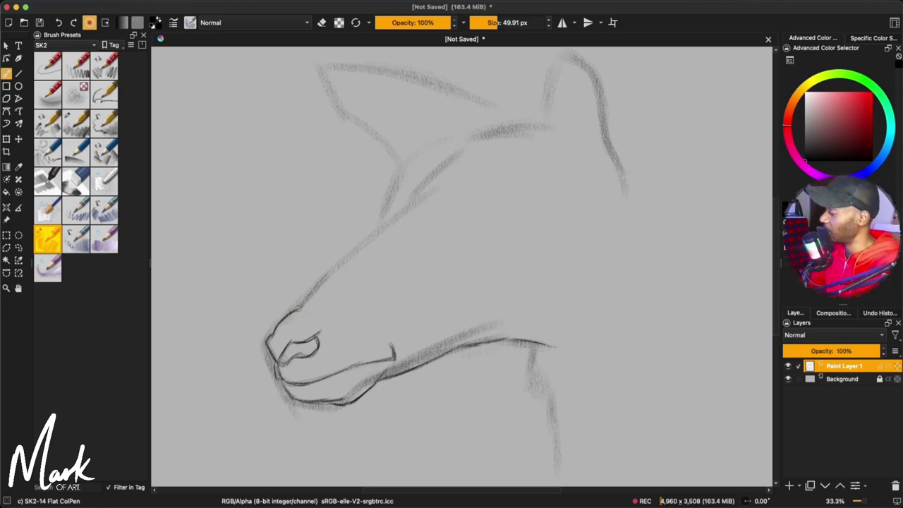
drag(300, 309, 334, 277)
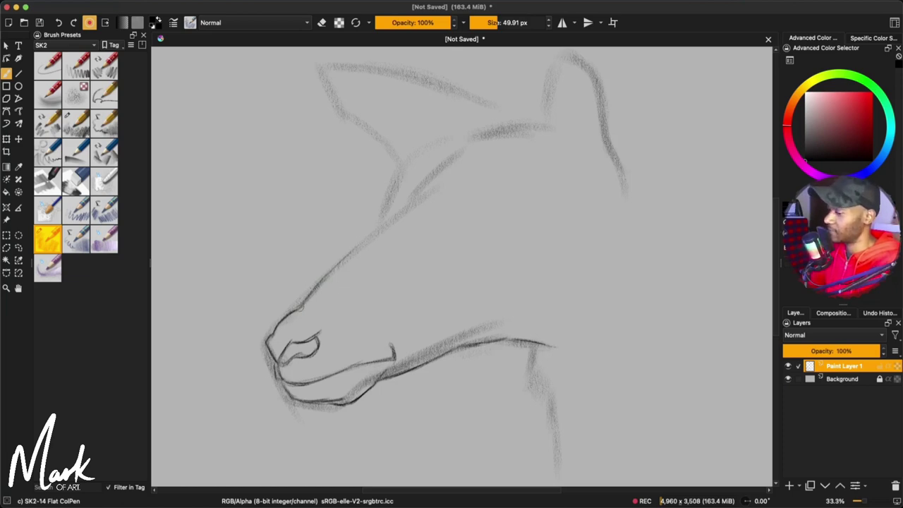
drag(299, 310, 365, 239)
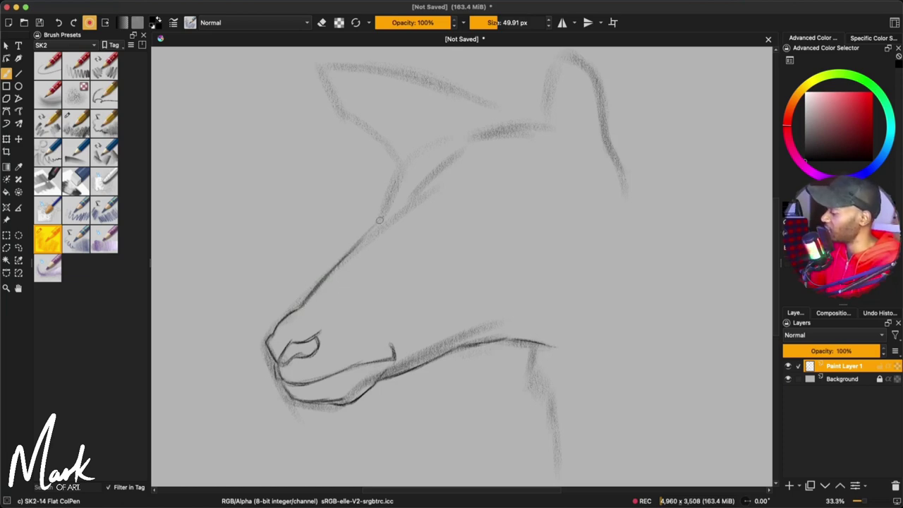
mouse_move(349, 256)
mouse_down()
mouse_move(443, 150)
mouse_move(471, 134)
mouse_up()
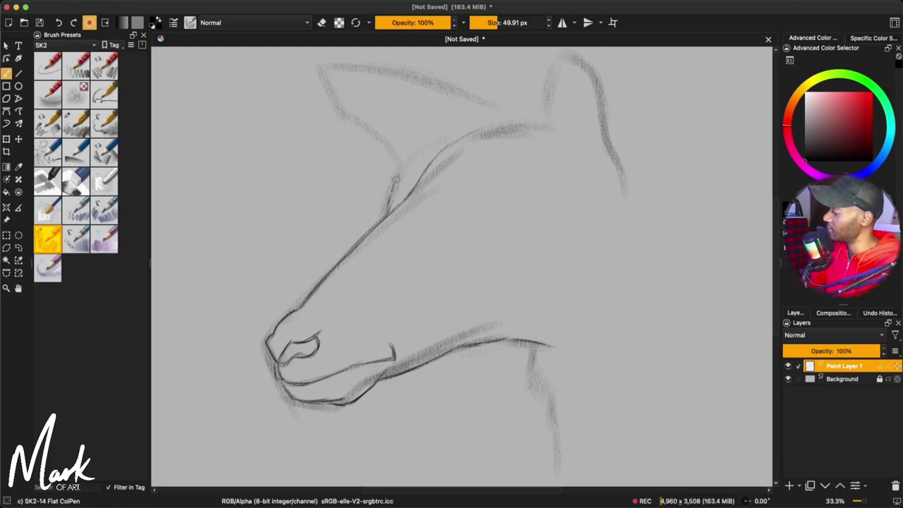
drag(395, 180, 405, 172)
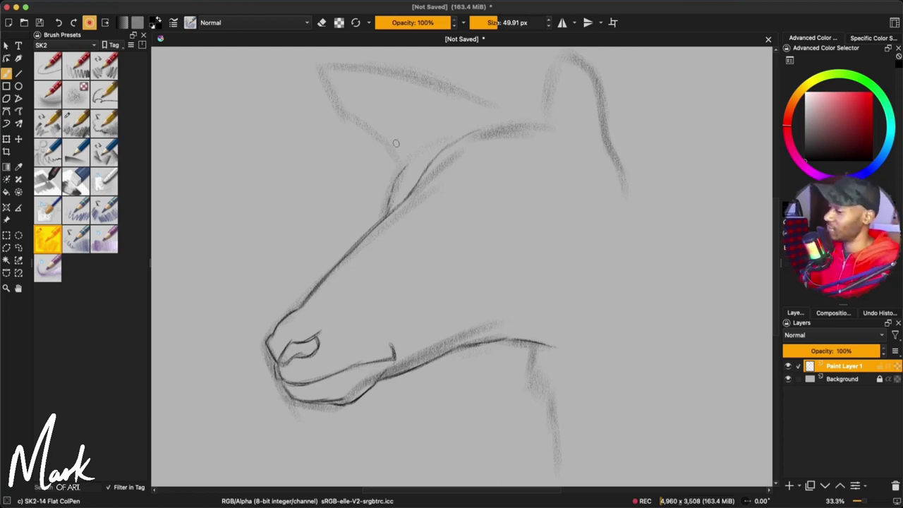
mouse_move(396, 187)
mouse_down()
mouse_move(429, 149)
mouse_move(383, 204)
mouse_move(405, 166)
mouse_move(437, 148)
mouse_up()
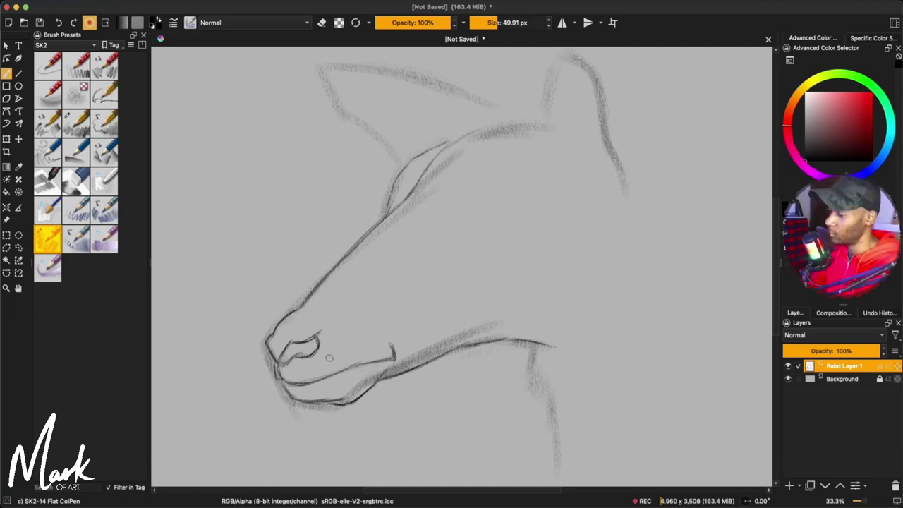
Step: Add light contour lines above the mouth, along the cheek and below the eye area
mouse_move(354, 347)
mouse_down()
mouse_move(373, 331)
mouse_move(424, 320)
mouse_up()
drag(467, 226, 453, 289)
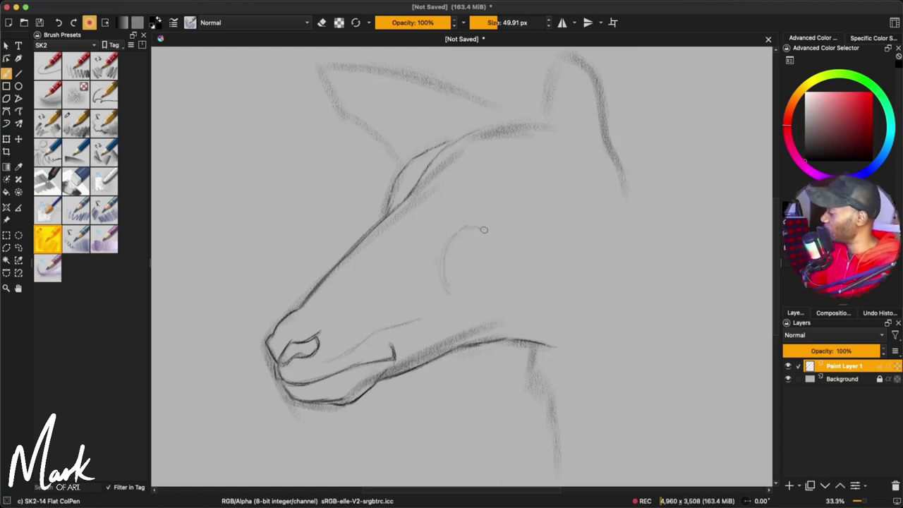
mouse_move(465, 228)
mouse_down()
mouse_move(510, 225)
mouse_move(485, 229)
mouse_move(507, 225)
mouse_move(523, 206)
mouse_up()
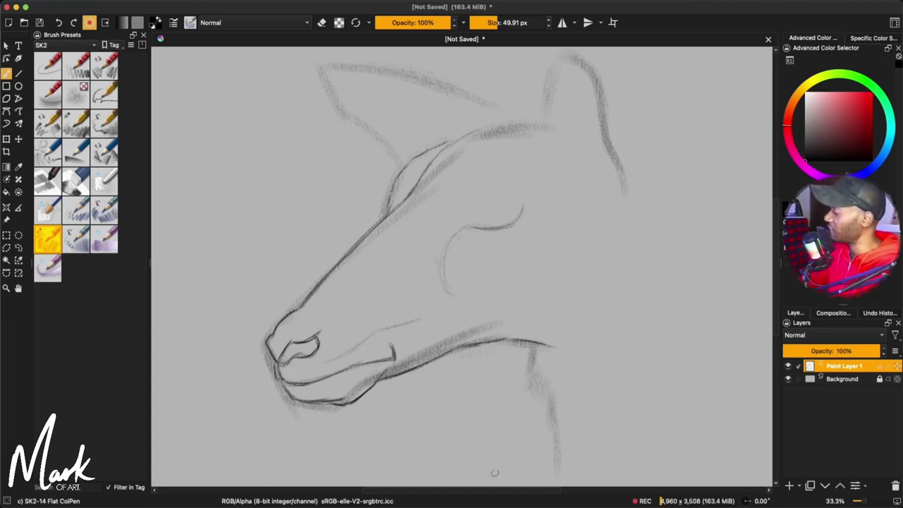
Step: Draw the eye as a tilted oval with a pointed front corner, and add a light brow contour above it
mouse_move(469, 224)
mouse_down()
mouse_move(482, 205)
mouse_move(522, 208)
mouse_up()
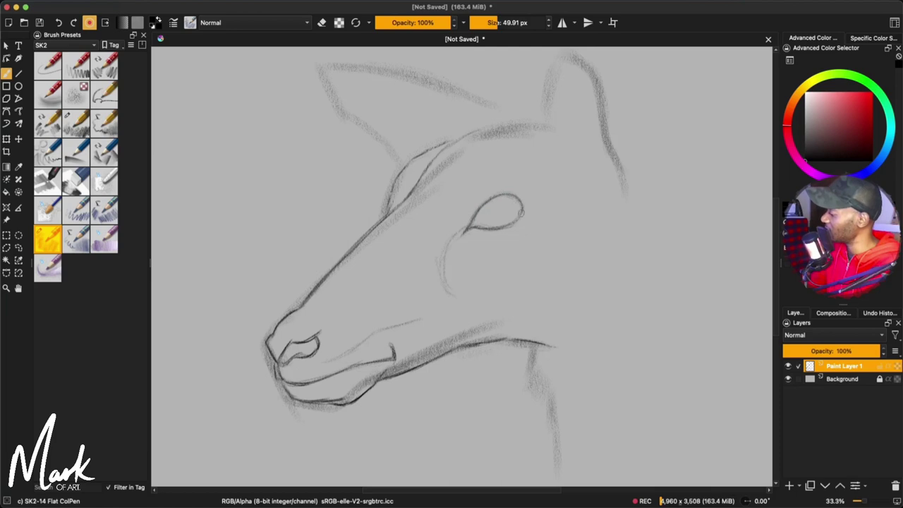
drag(481, 227, 520, 211)
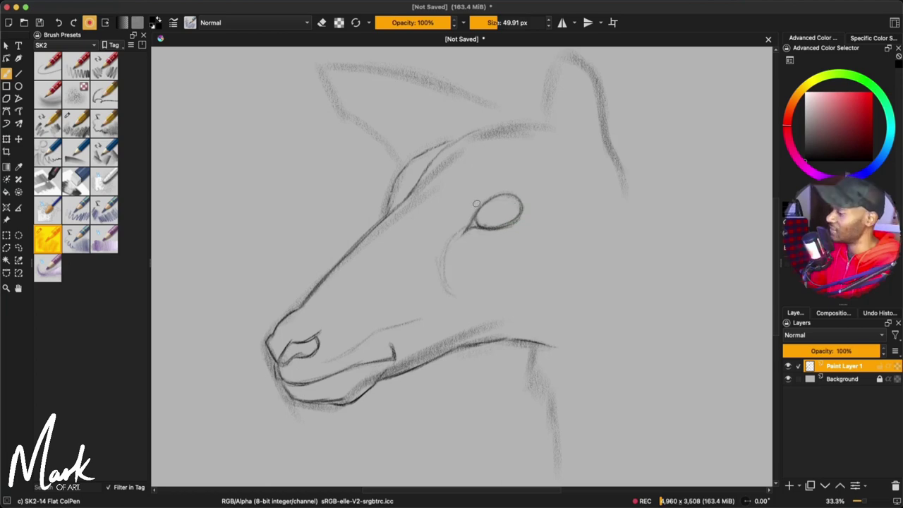
drag(522, 200, 471, 210)
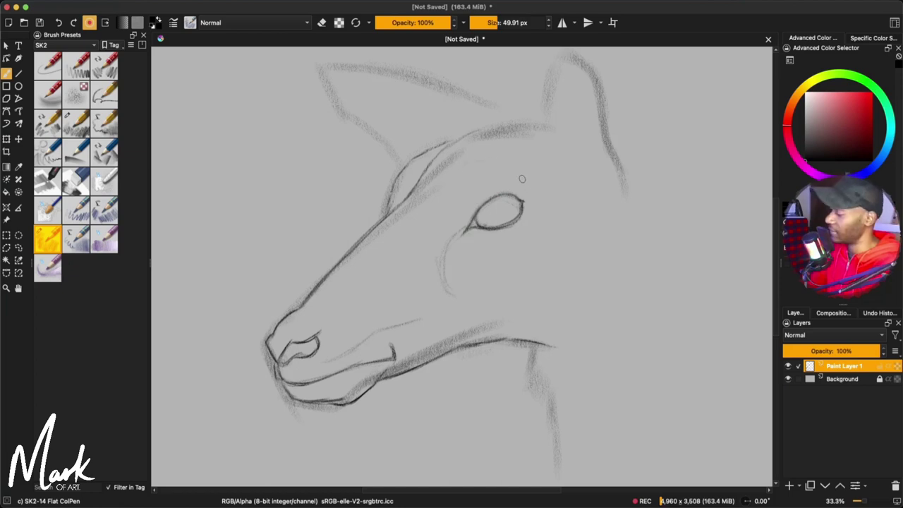
drag(521, 175, 492, 173)
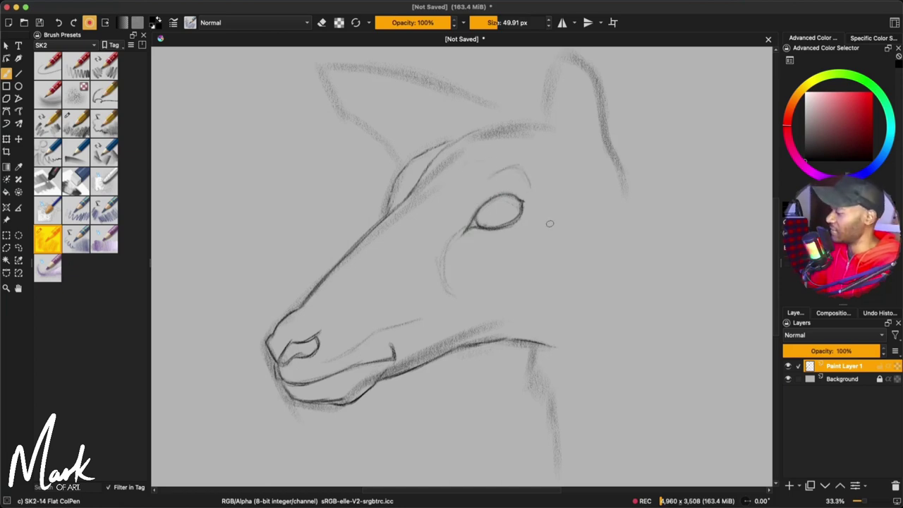
Step: Refine the near ear with a darker outline, a curved base and an inner fold, plus a light contour line behind the eye
mouse_move(560, 226)
mouse_down()
mouse_move(552, 192)
mouse_move(591, 197)
mouse_up()
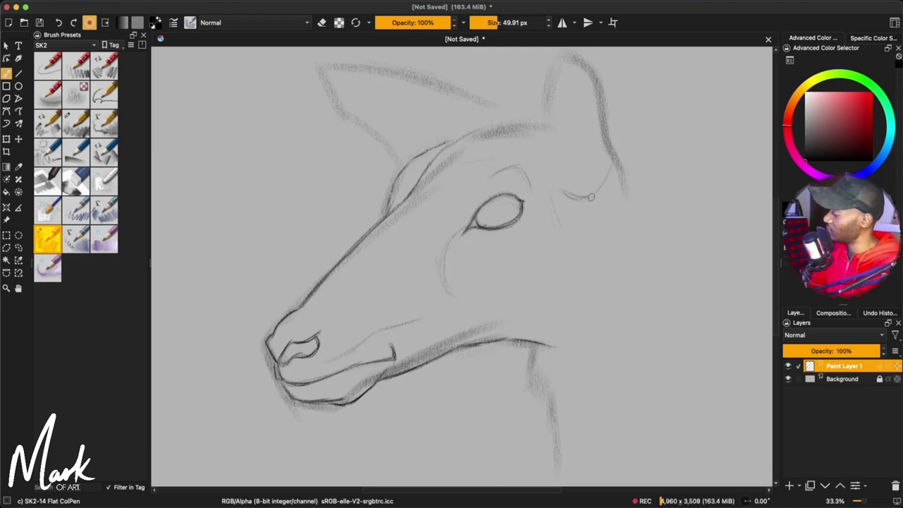
mouse_move(610, 163)
mouse_down()
mouse_move(594, 193)
mouse_move(616, 154)
mouse_up()
mouse_move(572, 52)
mouse_down()
mouse_move(600, 94)
mouse_move(615, 152)
mouse_up()
drag(601, 115, 616, 159)
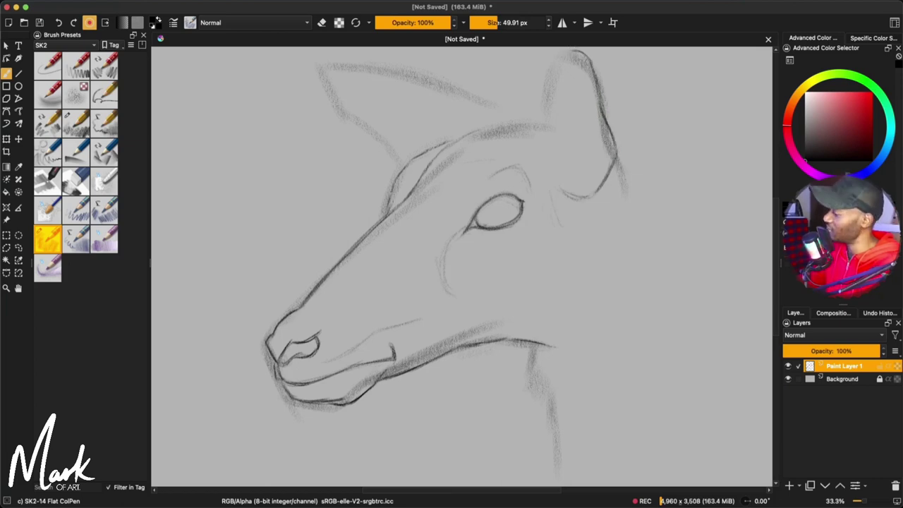
drag(572, 51, 545, 127)
drag(557, 121, 601, 170)
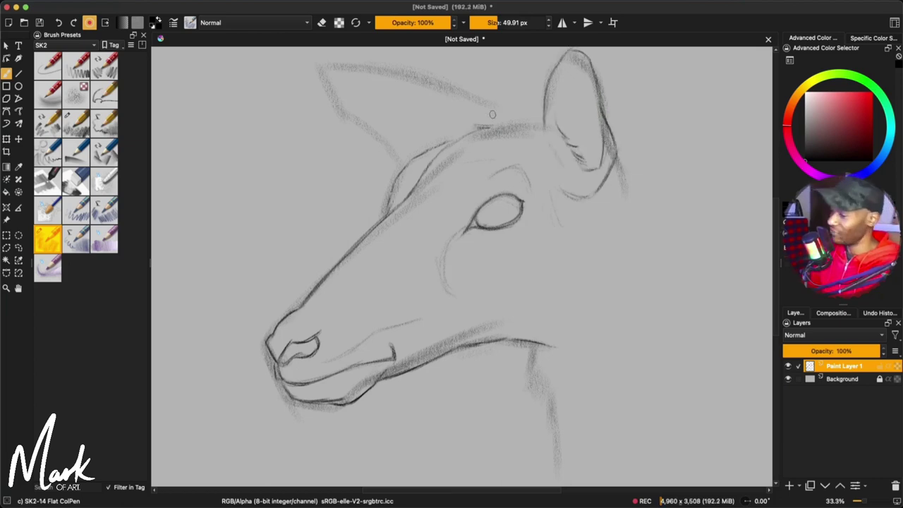
Step: Refine the top of the head between the ears and outline the far ear, including its inner fold
drag(492, 127, 536, 122)
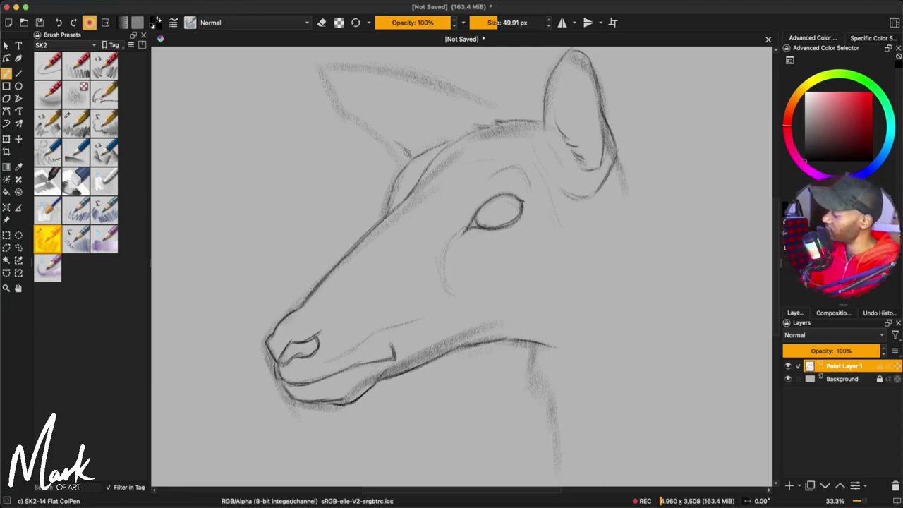
drag(355, 102, 411, 157)
drag(333, 86, 382, 138)
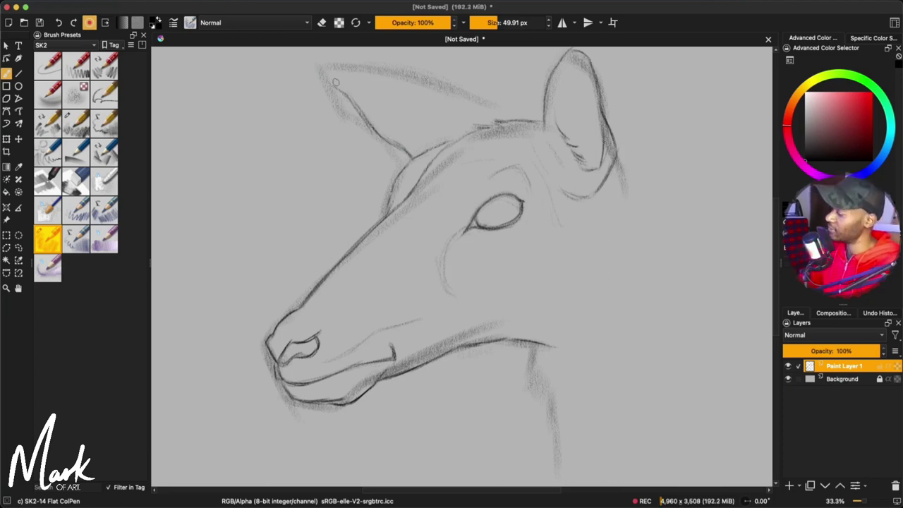
mouse_move(329, 83)
mouse_down()
mouse_move(409, 86)
mouse_move(361, 72)
mouse_move(425, 91)
mouse_move(366, 71)
mouse_move(391, 69)
mouse_move(486, 115)
mouse_up()
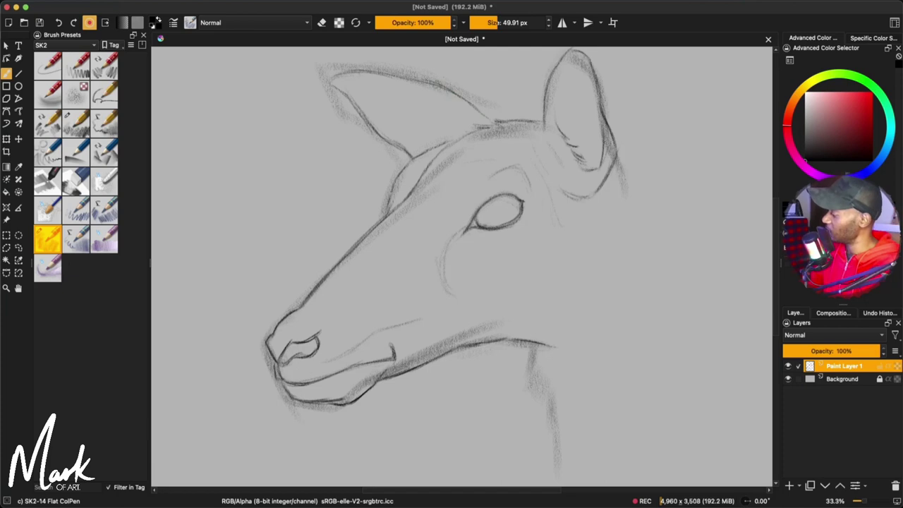
drag(443, 87, 490, 121)
drag(378, 76, 455, 136)
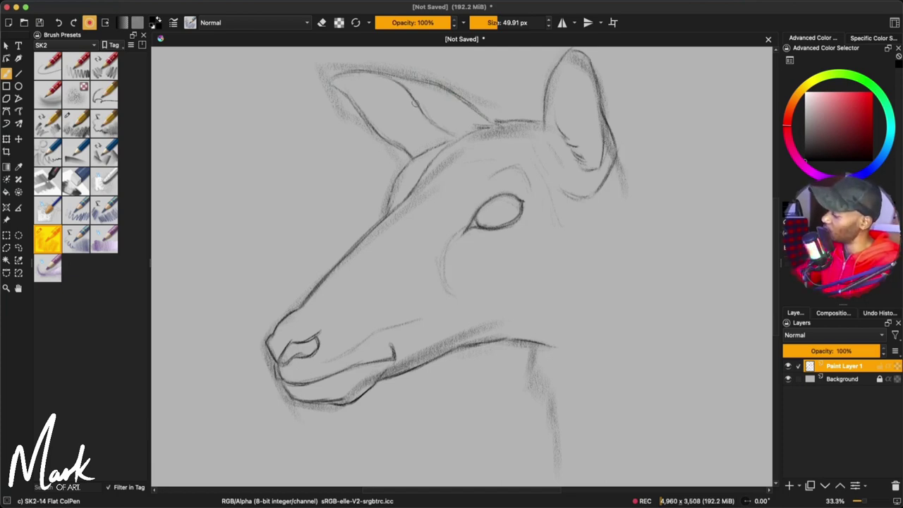
mouse_move(408, 93)
mouse_down()
mouse_move(367, 76)
mouse_move(344, 79)
mouse_move(427, 113)
mouse_up()
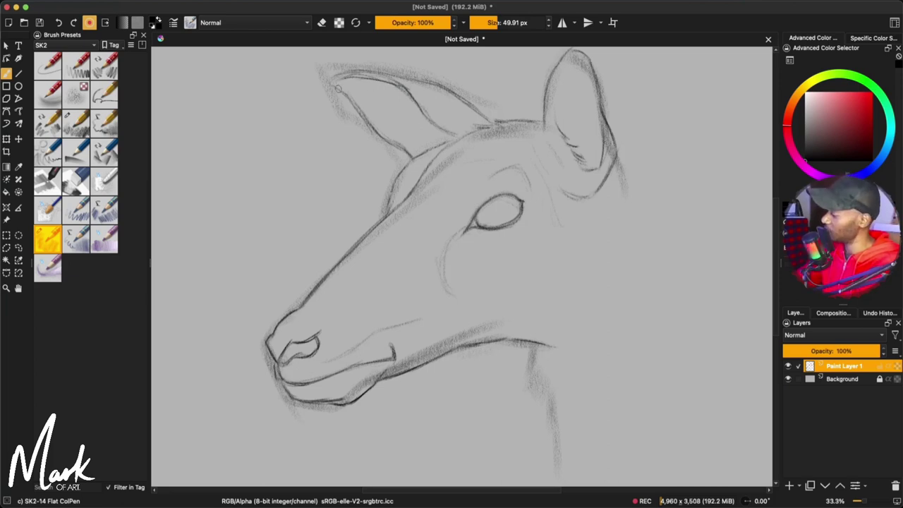
drag(335, 77, 417, 166)
Step: Draw the back of the neck down from the near ear, and refine the throat line below the jaw with a small fur tuft
drag(618, 164, 676, 302)
drag(657, 254, 683, 332)
drag(668, 281, 730, 419)
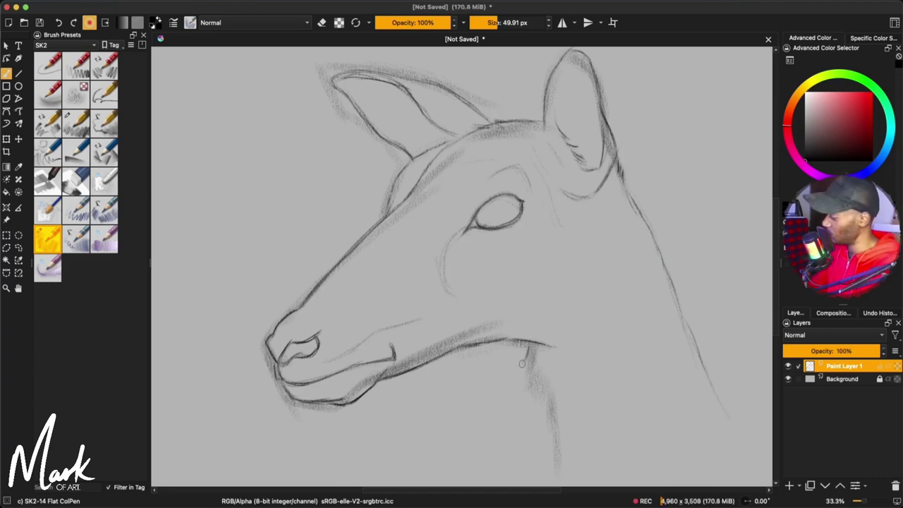
drag(522, 360, 524, 366)
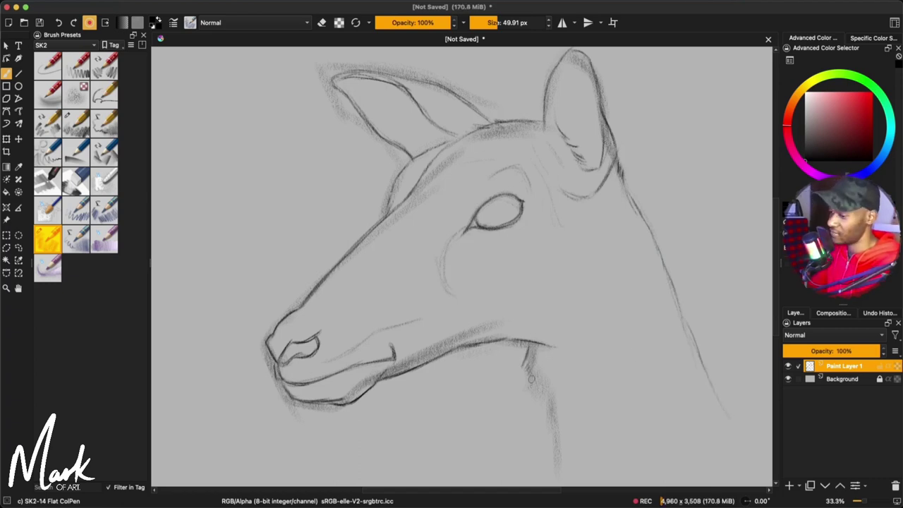
mouse_move(536, 376)
mouse_down()
mouse_move(559, 468)
mouse_move(542, 389)
mouse_move(560, 476)
mouse_up()
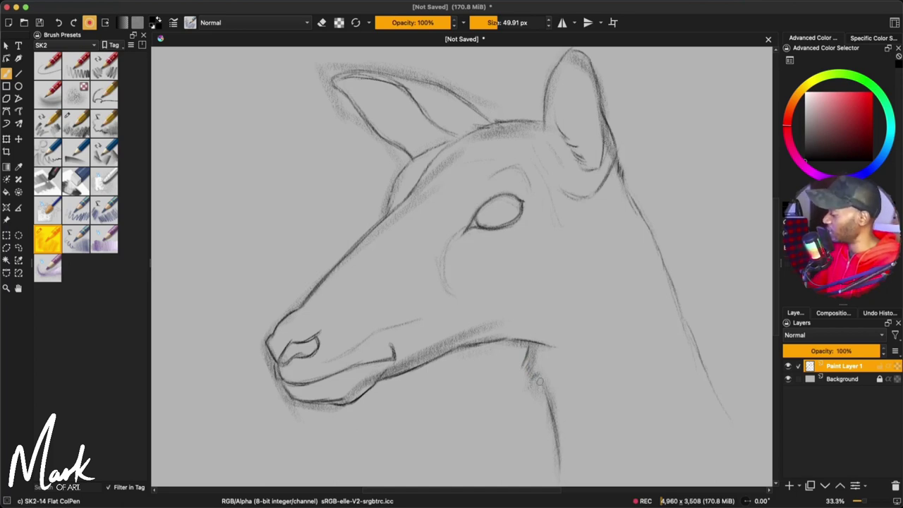
drag(537, 374, 531, 383)
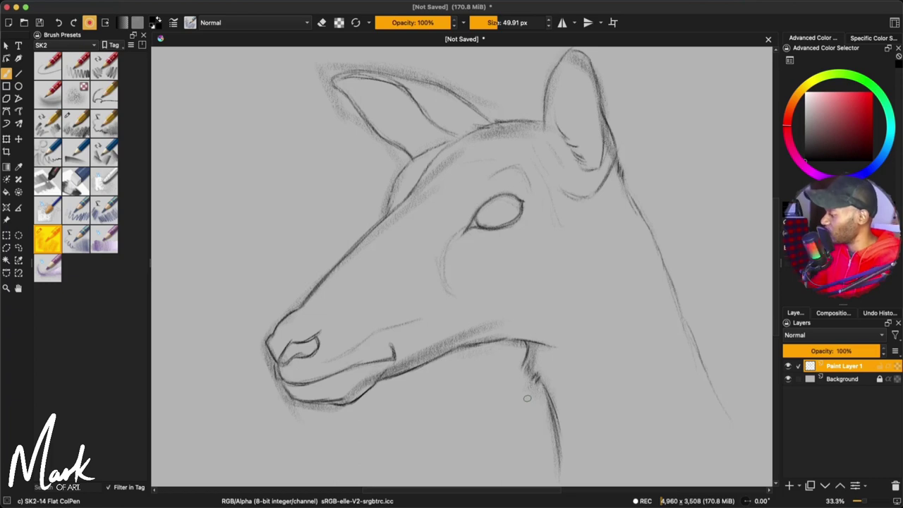
Step: Add short fur strokes down the back of the cheek and reinforce the back of the neck
drag(577, 230, 593, 269)
mouse_move(588, 203)
mouse_down()
mouse_move(601, 223)
mouse_move(605, 321)
mouse_up()
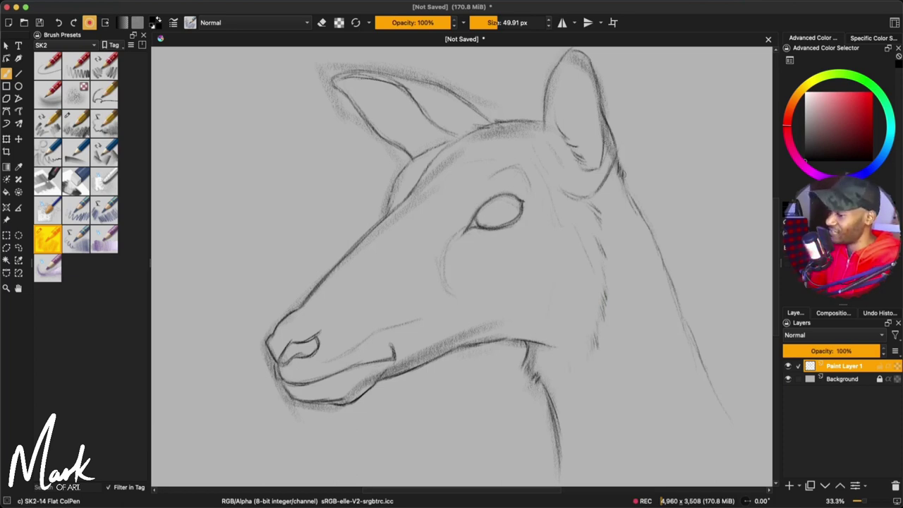
drag(637, 203, 693, 333)
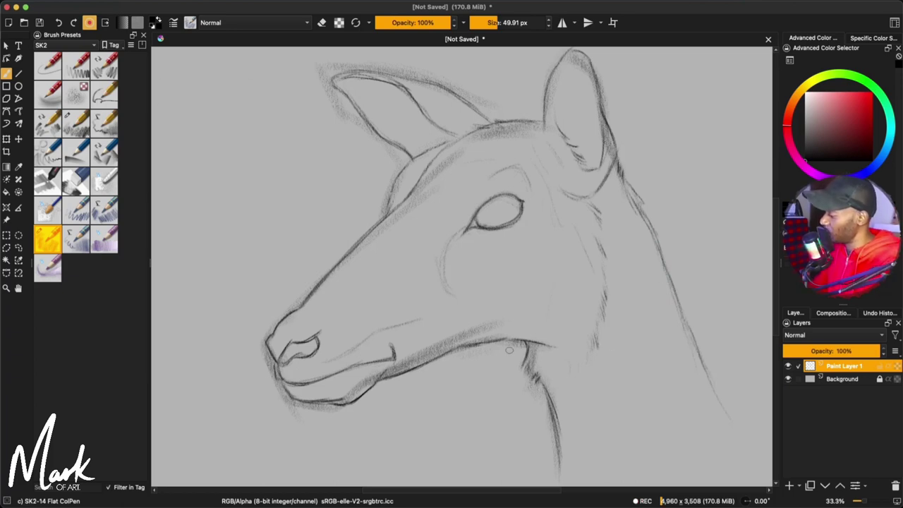
Step: Lasso the muzzle and shorten it by moving it toward the eye, with slight scaling and rotation to rejoin the head lines, and deselect
key(l)
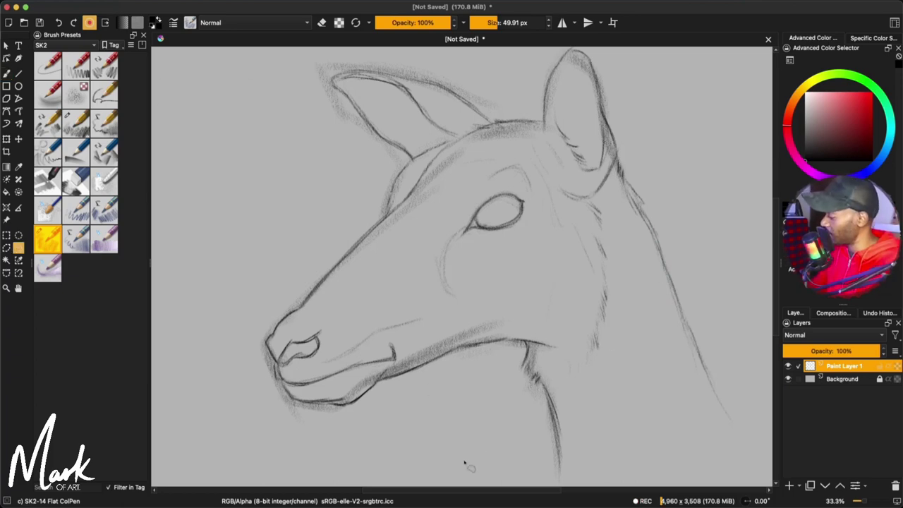
mouse_move(464, 460)
mouse_down()
mouse_move(435, 326)
mouse_move(379, 230)
mouse_move(248, 250)
mouse_move(398, 483)
mouse_up()
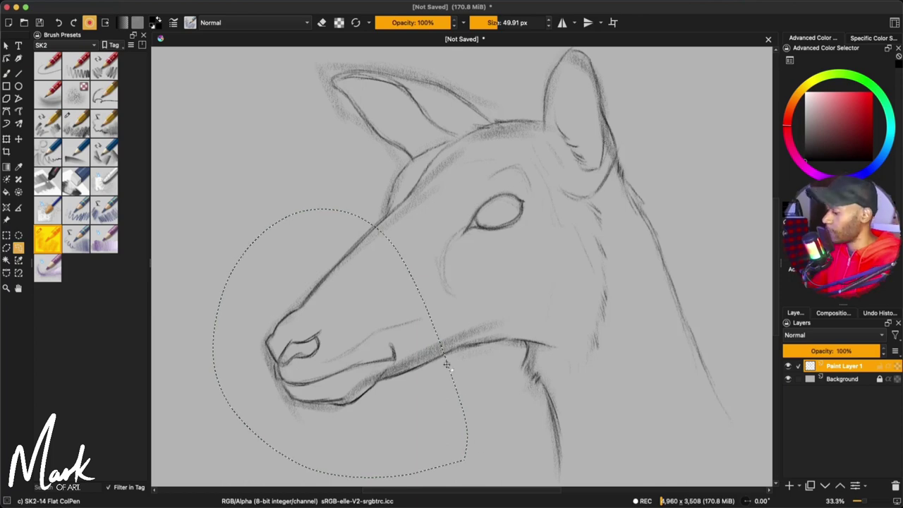
key(t)
drag(400, 359, 456, 337)
key(ctrl+t)
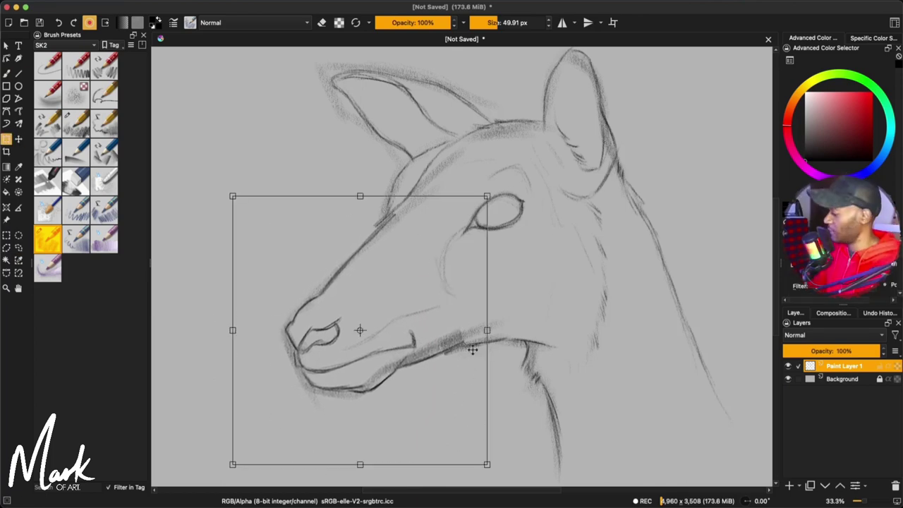
drag(488, 470, 487, 470)
drag(488, 195, 483, 192)
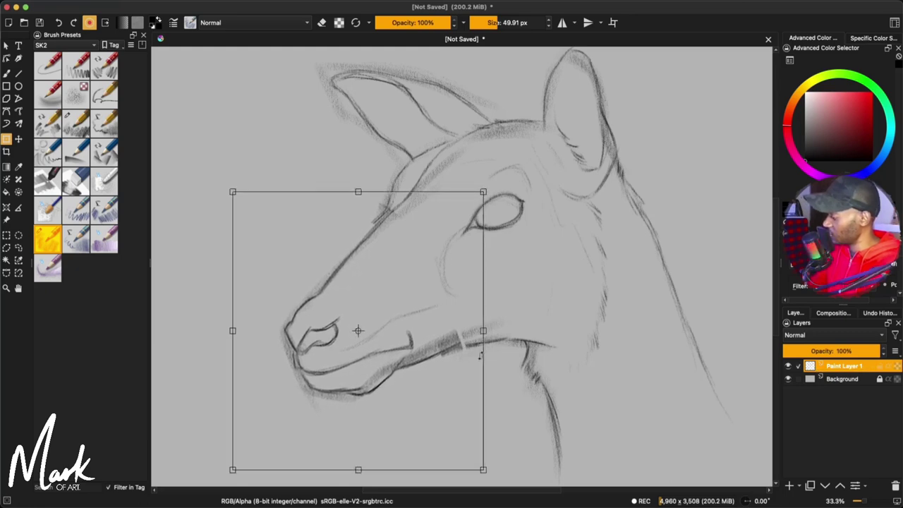
drag(484, 332, 490, 333)
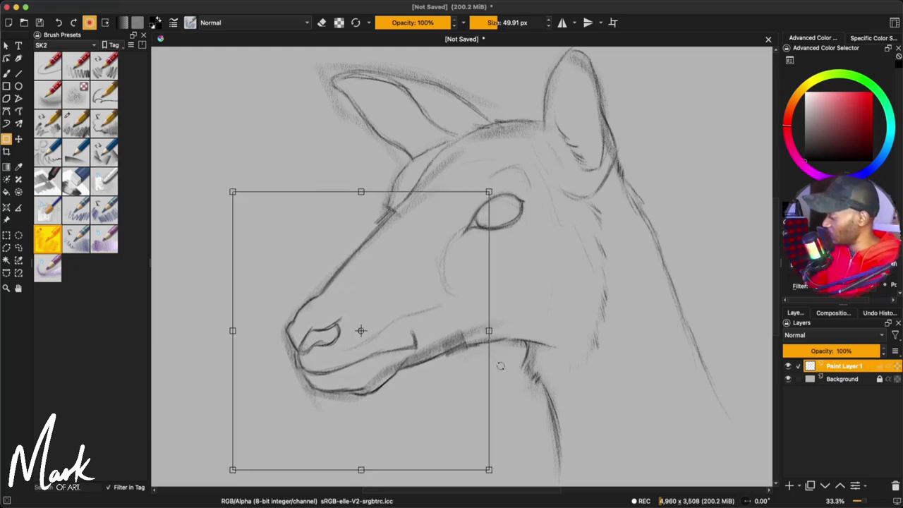
drag(502, 367, 503, 367)
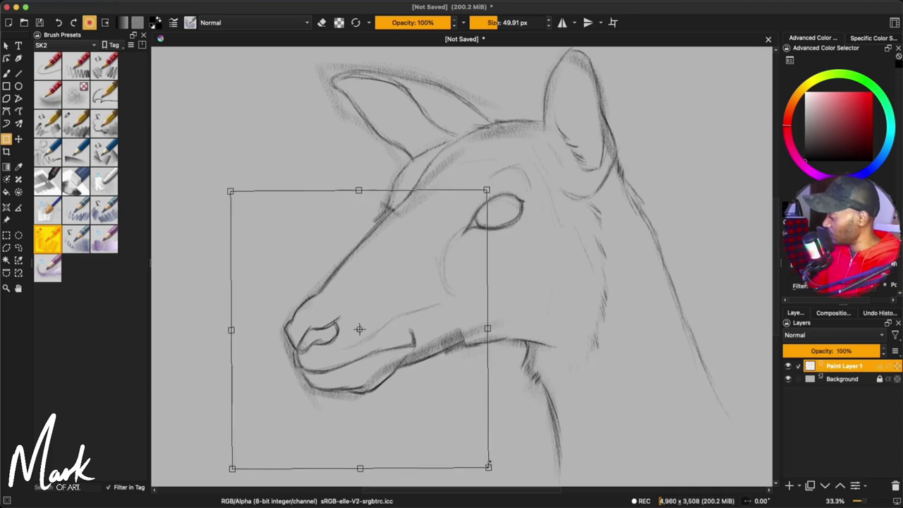
key(b)
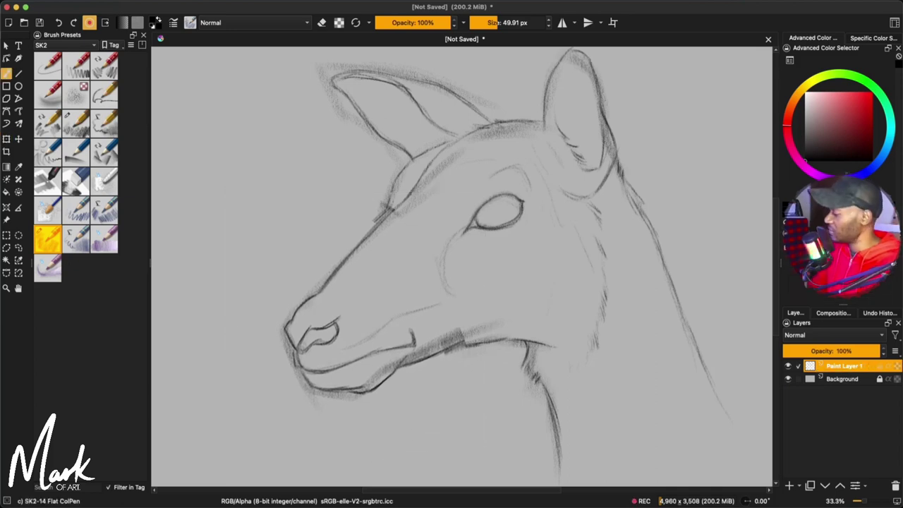
key(ctrl+shift+a)
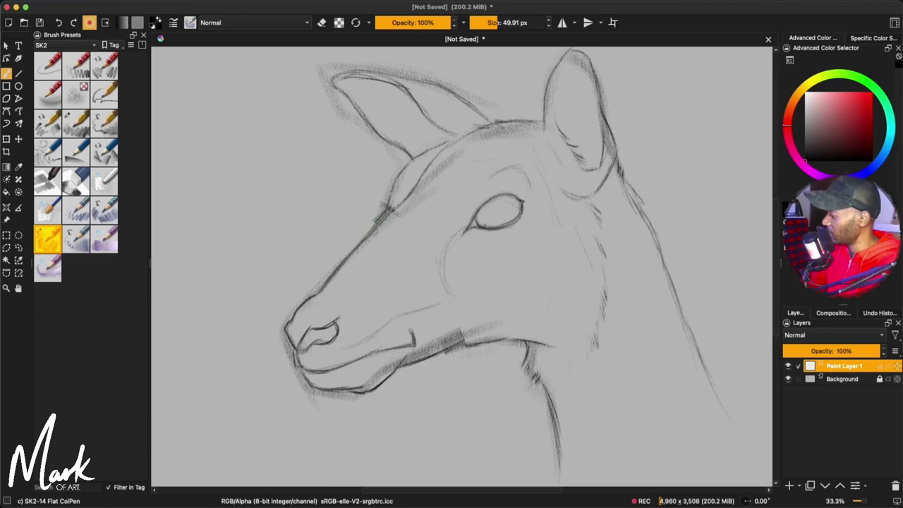
Step: Erase the overlapping marks where the moved muzzle meets the bridge and jaw, and return to the pencil brush
key(e)
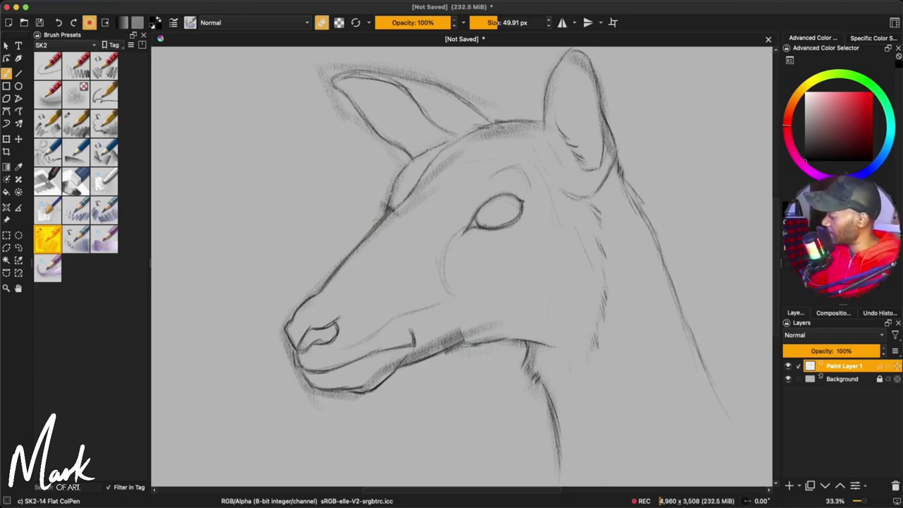
key(t)
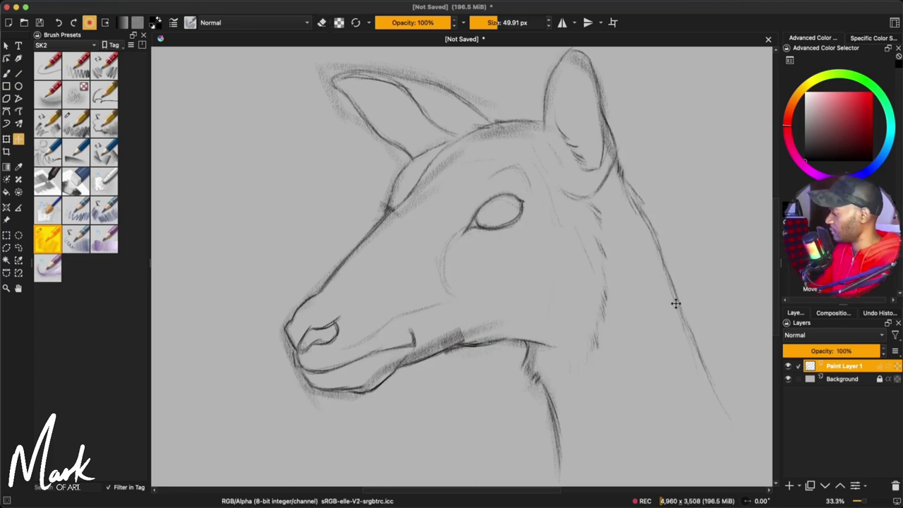
key(b)
key(m)
key(m)
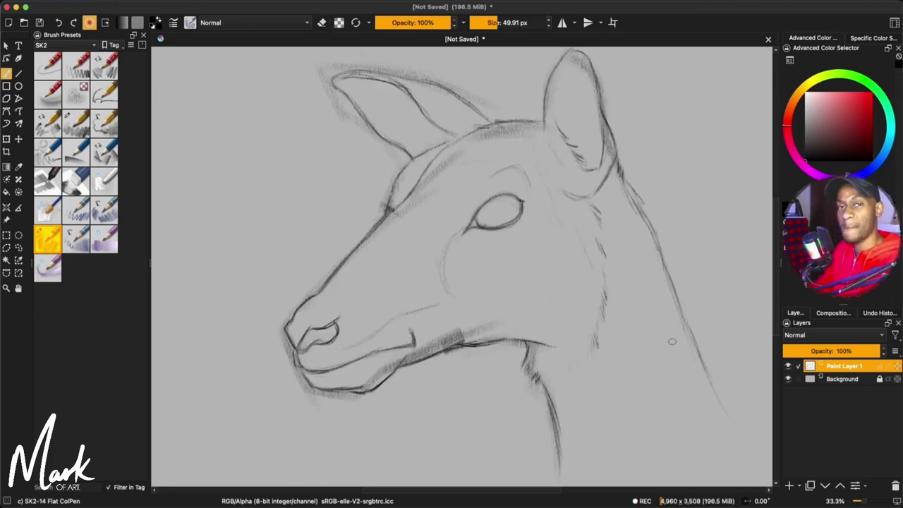
Step: Add a new paint layer above the sketch, lower the opacity of Paint Layer 1, and make Paint Layer 2 active
click(790, 486)
click(841, 381)
drag(862, 352, 837, 352)
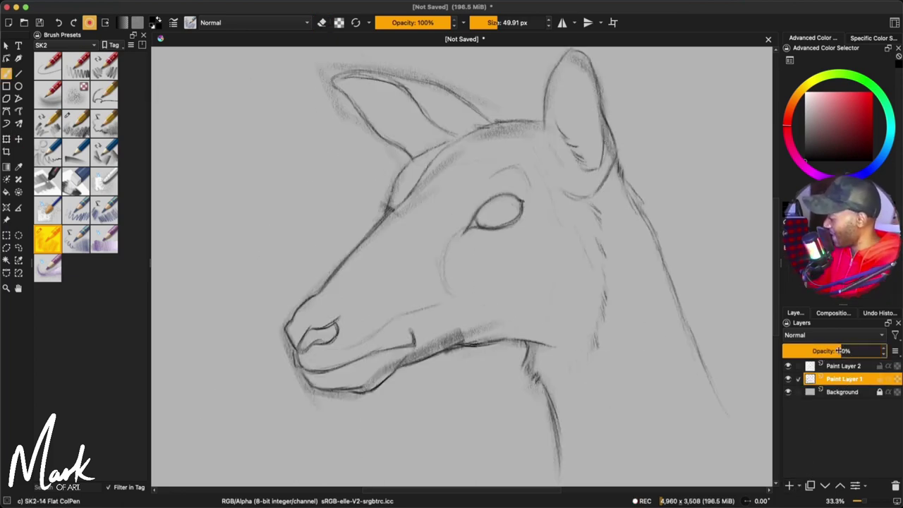
click(843, 367)
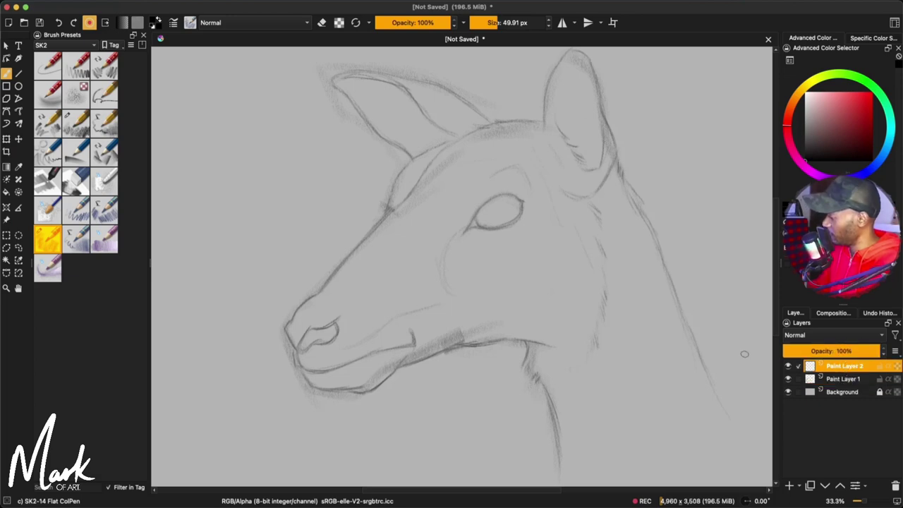
Step: Enlarge the brush to about 110 px and fill the nostril area with dark shading on Paint Layer 2
scroll(744, 354, down, 3)
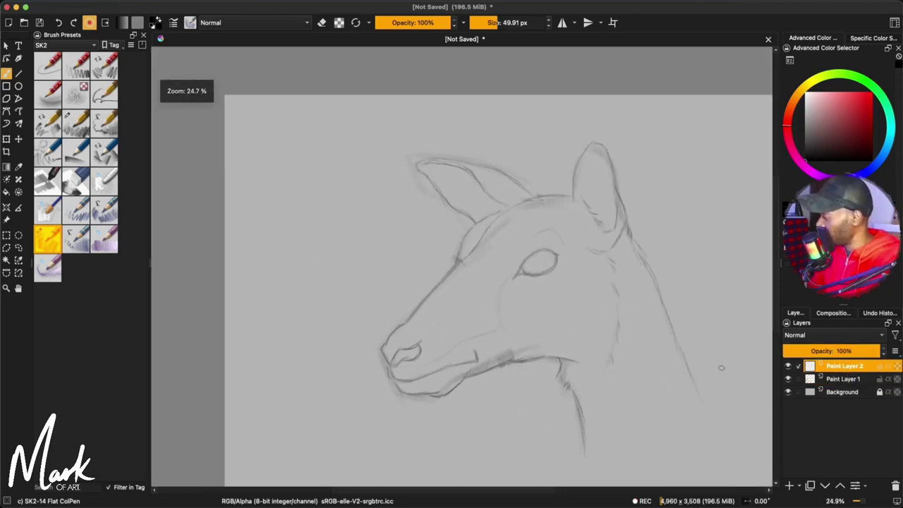
scroll(721, 367, up, 3)
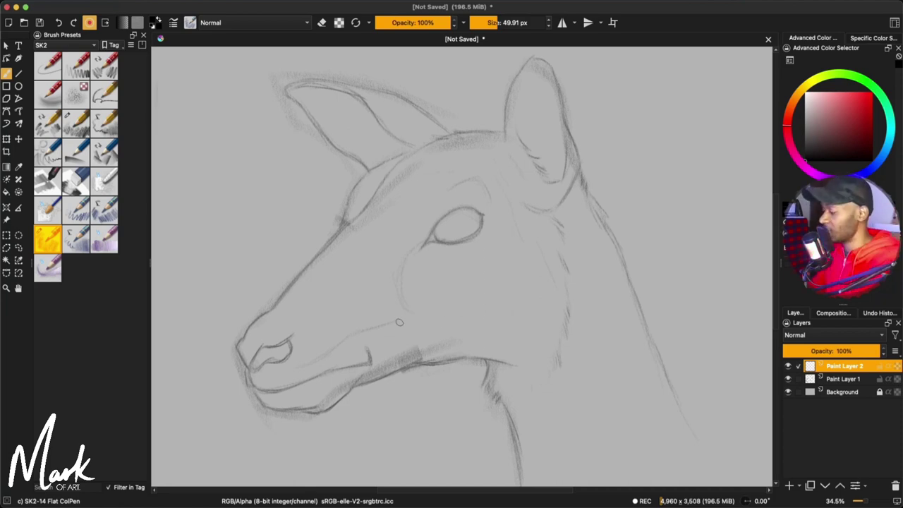
shift+drag(402, 329, 470, 329)
shift+drag(326, 346, 284, 349)
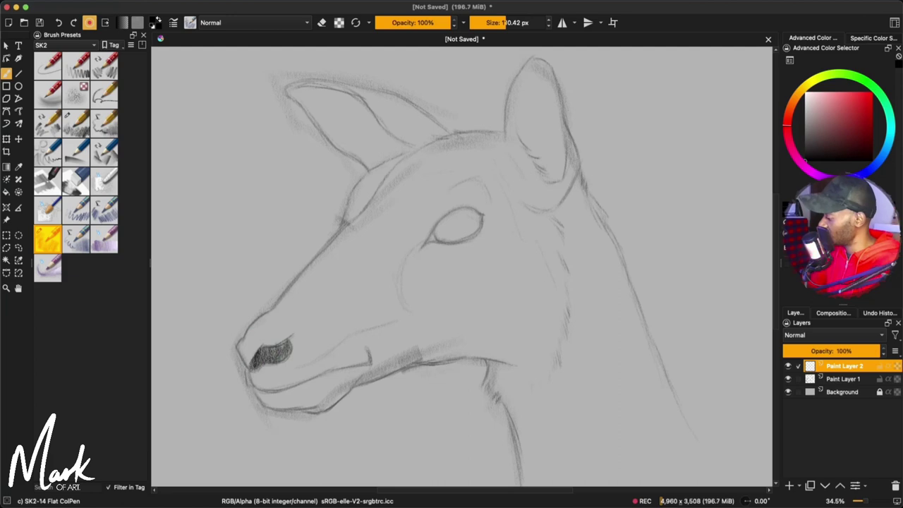
Step: Enlarge the brush to about 152 px, choose a lighter dark grey, and shade a band from the nose along the bridge to the forehead
shift+drag(344, 345, 311, 336)
ctrl+click(354, 333)
click(805, 141)
mouse_move(253, 343)
mouse_down()
mouse_move(300, 289)
mouse_move(301, 320)
mouse_move(322, 262)
mouse_move(319, 310)
mouse_move(336, 250)
mouse_move(334, 305)
mouse_move(353, 227)
mouse_move(384, 190)
mouse_up()
drag(383, 217, 421, 202)
mouse_move(404, 163)
mouse_down()
mouse_move(395, 181)
mouse_move(413, 155)
mouse_move(411, 172)
mouse_up()
drag(400, 217, 487, 141)
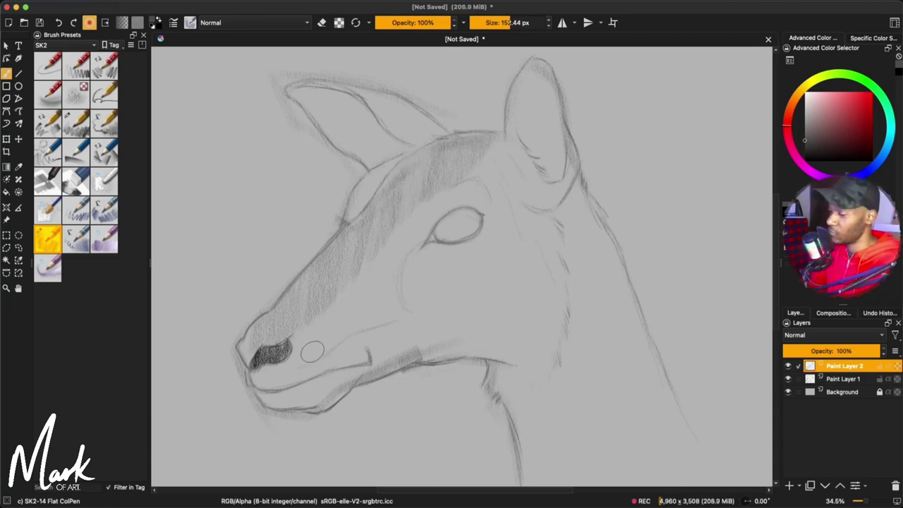
Step: Shade the muzzle above the mouth line and the hollows in front of and above the eye
mouse_move(315, 361)
mouse_down()
mouse_move(319, 326)
mouse_move(350, 340)
mouse_move(352, 355)
mouse_move(360, 338)
mouse_move(381, 333)
mouse_move(339, 326)
mouse_move(343, 336)
mouse_move(340, 309)
mouse_move(345, 333)
mouse_up()
key(ctrl+z)
key(ctrl+z)
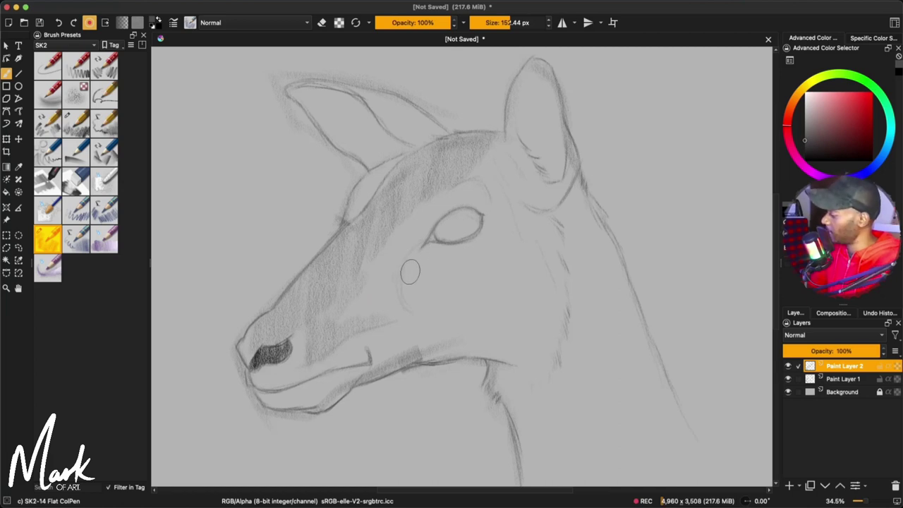
drag(408, 299, 412, 255)
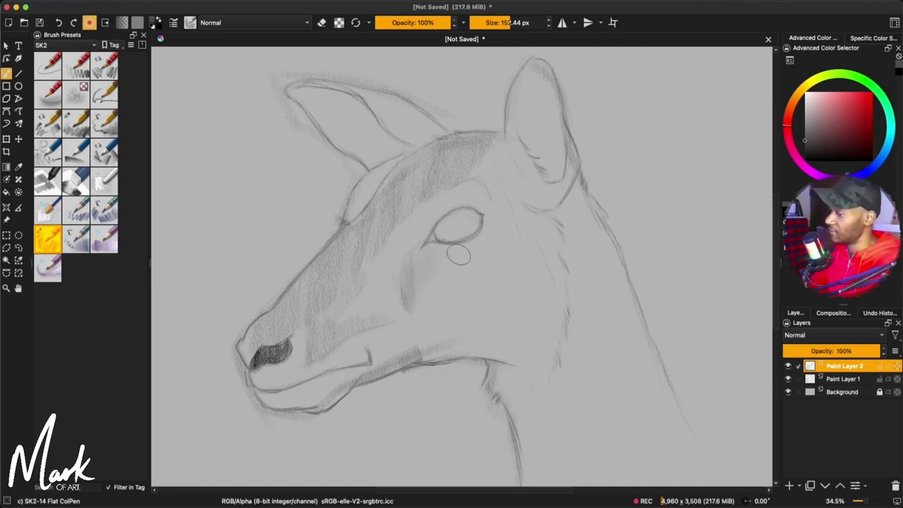
drag(480, 182, 490, 205)
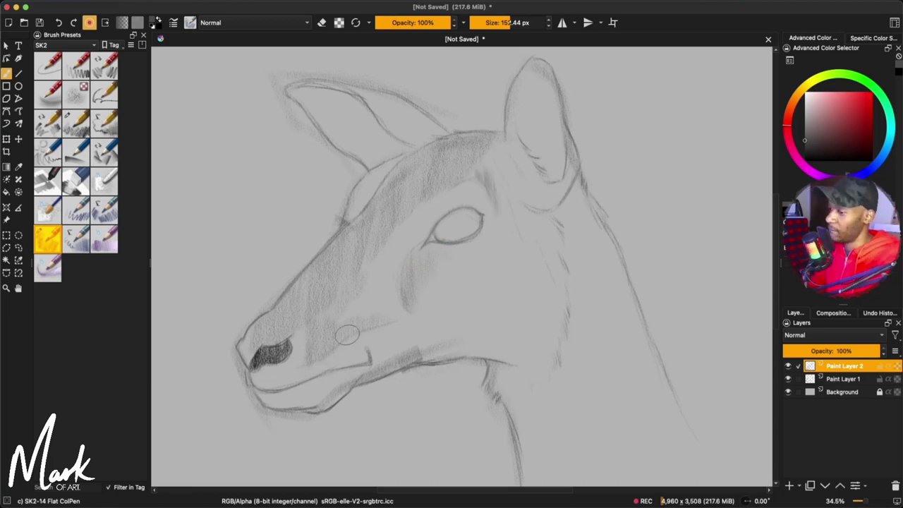
drag(1, 84, 1, 208)
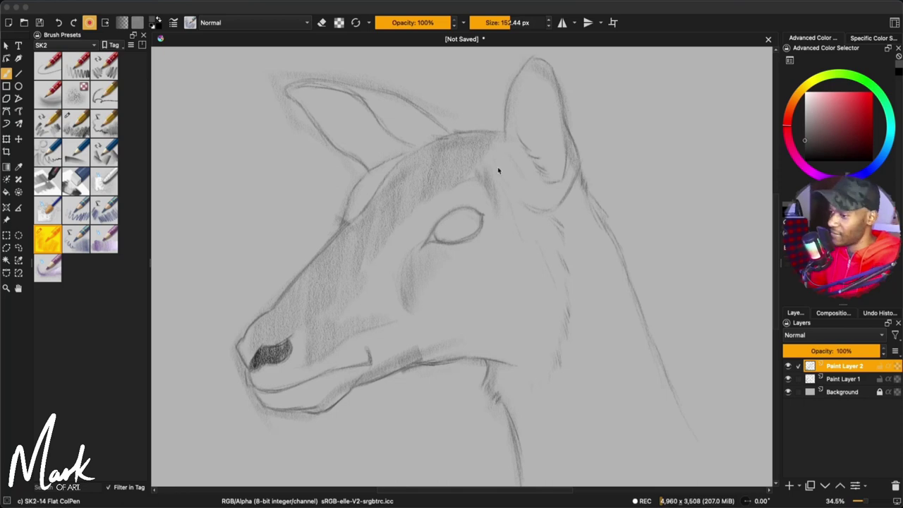
Step: Hatch diagonal shading across the cheek from the jaw behind the mouth up to below the near ear
mouse_move(525, 199)
mouse_down()
mouse_move(534, 212)
mouse_move(541, 203)
mouse_up()
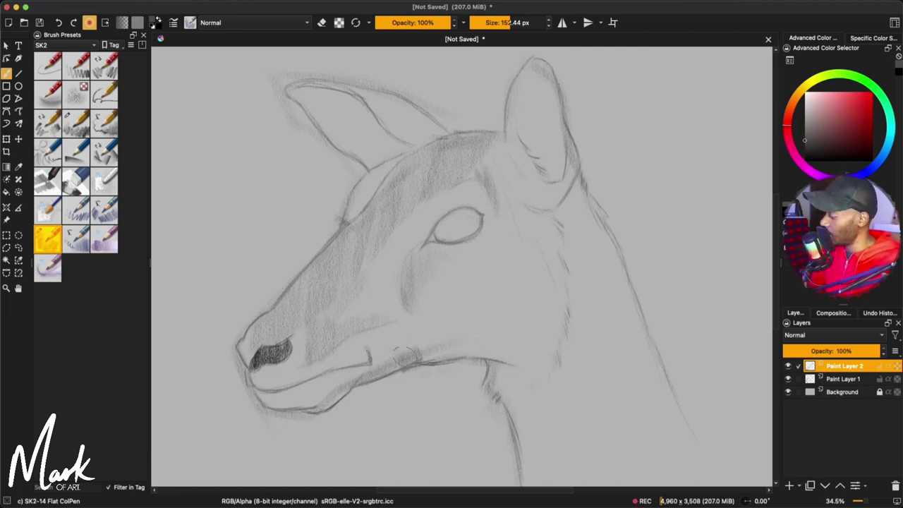
mouse_move(420, 340)
mouse_down()
mouse_move(446, 317)
mouse_move(508, 316)
mouse_move(481, 280)
mouse_move(514, 309)
mouse_move(540, 286)
mouse_move(501, 262)
mouse_move(543, 286)
mouse_up()
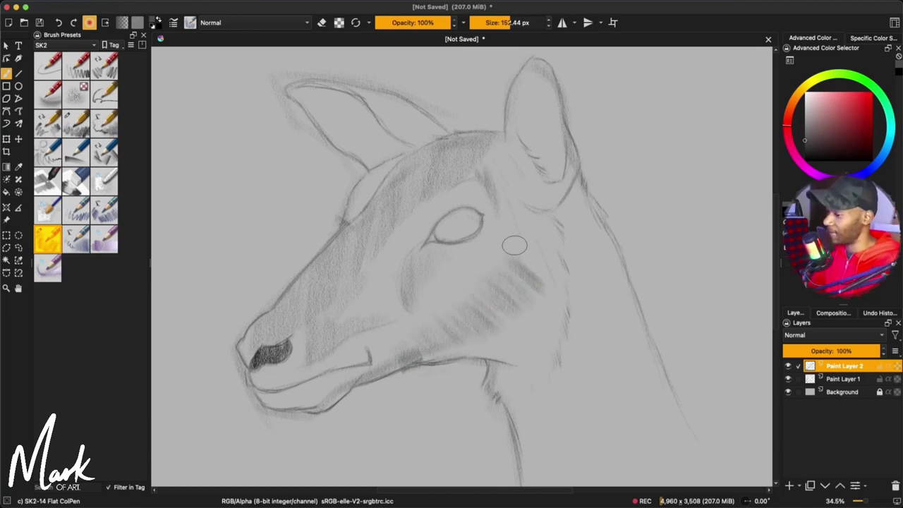
drag(514, 245, 558, 260)
mouse_move(468, 353)
mouse_down()
mouse_move(498, 357)
mouse_move(464, 319)
mouse_move(479, 331)
mouse_move(521, 310)
mouse_move(548, 328)
mouse_move(515, 256)
mouse_move(554, 272)
mouse_move(549, 247)
mouse_up()
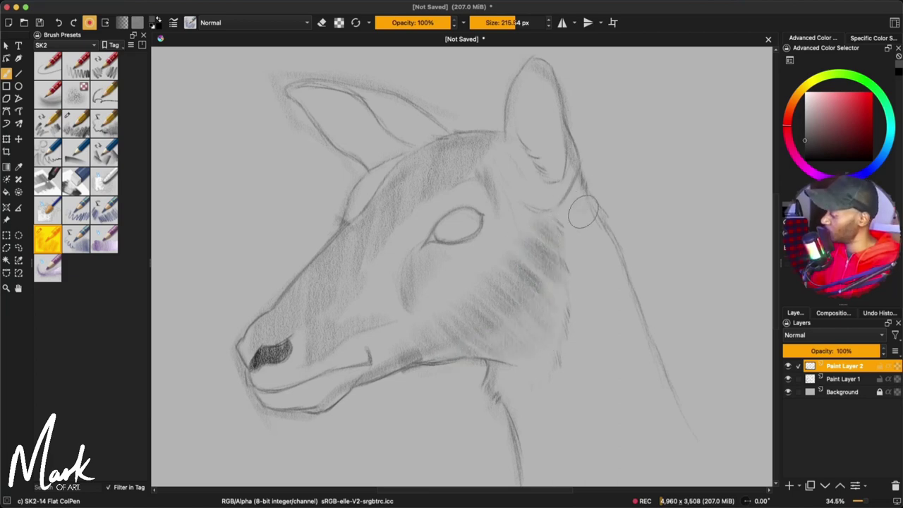
Step: Enlarge the brush to about 250 px and add soft shading along the back of the neck and over the cheek
mouse_move(575, 193)
mouse_down()
mouse_move(619, 289)
mouse_move(589, 202)
mouse_move(637, 351)
mouse_up()
shift+drag(583, 318, 591, 318)
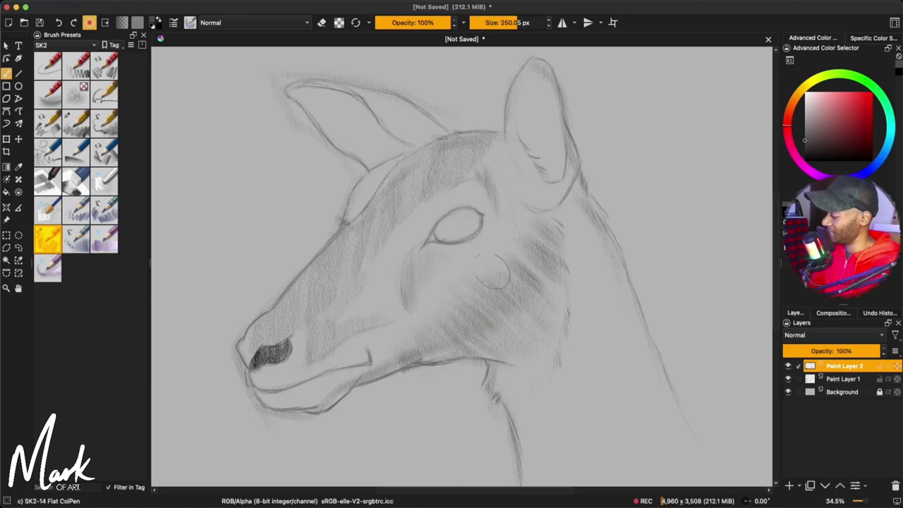
mouse_move(491, 253)
mouse_down()
mouse_move(550, 275)
mouse_move(550, 238)
mouse_move(532, 219)
mouse_move(563, 262)
mouse_move(532, 261)
mouse_up()
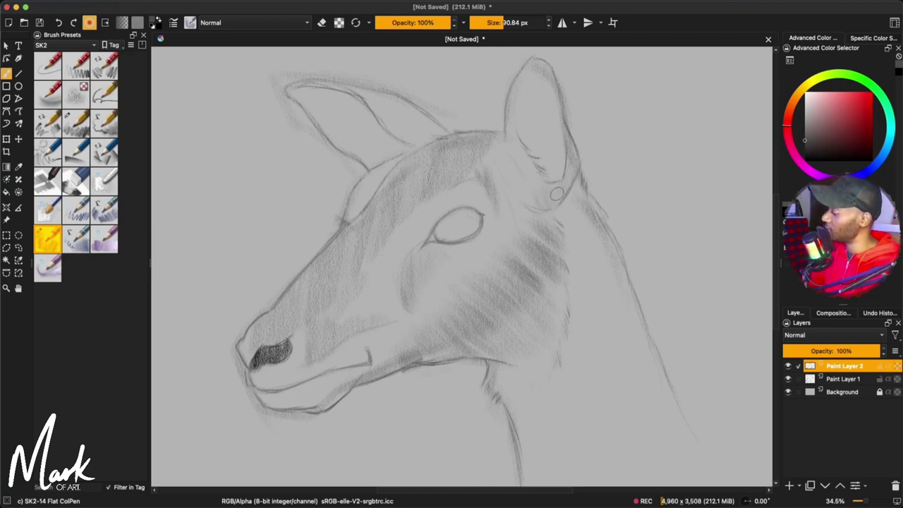
Step: Reduce the brush to about 91 px and shade the far ear's tip, back and inner fold
drag(371, 96, 316, 106)
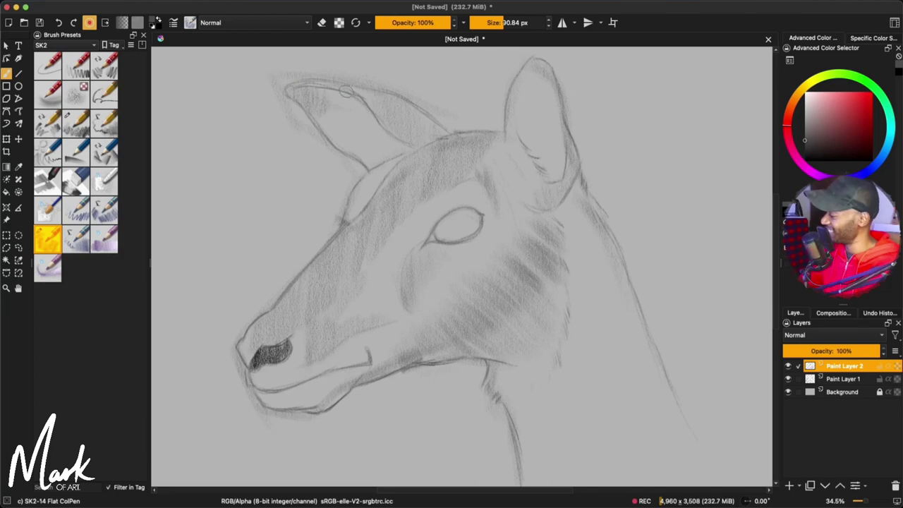
drag(347, 89, 371, 113)
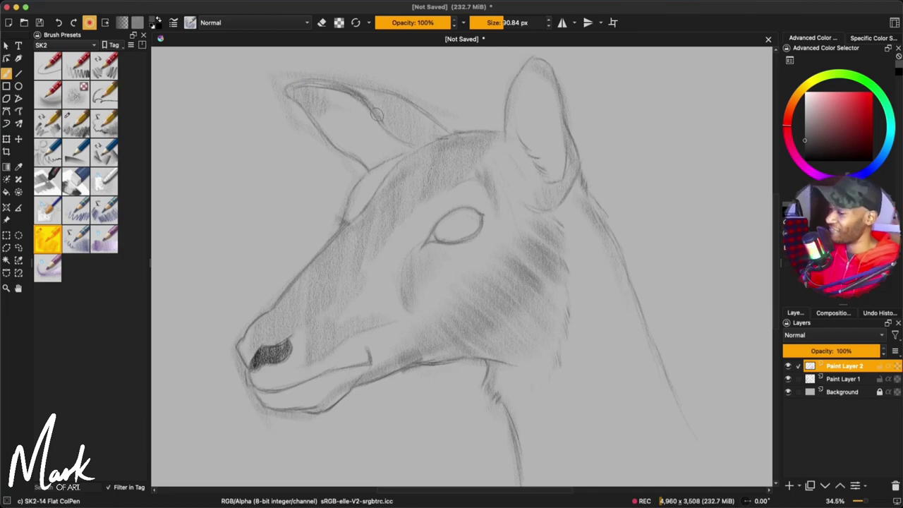
Step: Enlarge the brush to about 125 px and fill the eye with an even grey tone
key(bracketright)
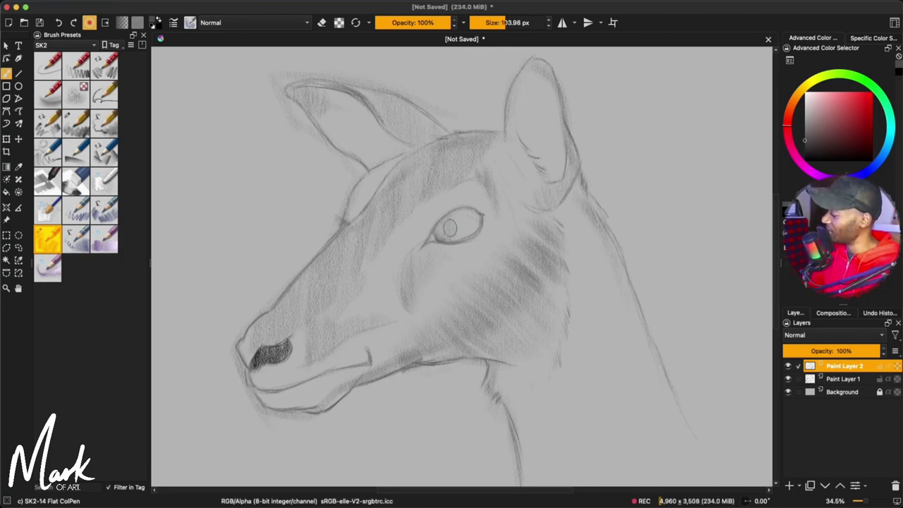
key(bracketright)
drag(448, 227, 471, 228)
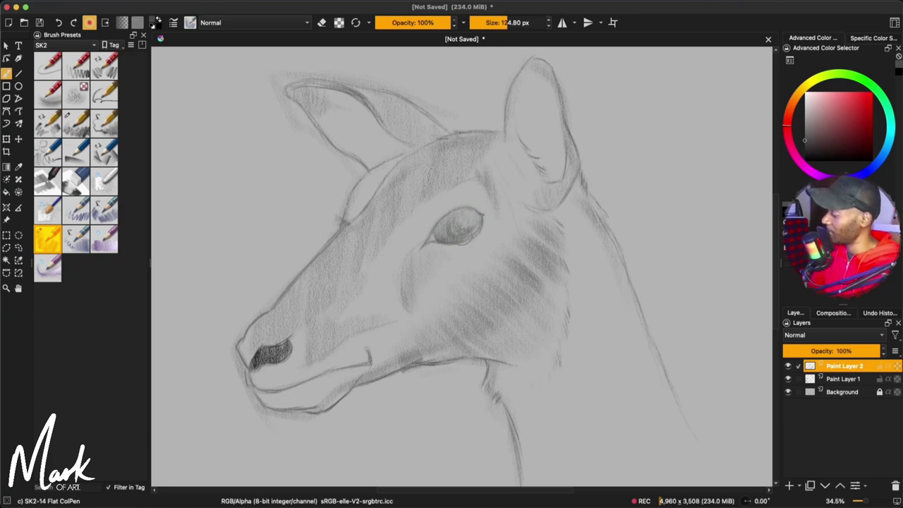
mouse_move(463, 234)
mouse_down()
mouse_move(474, 221)
mouse_move(448, 230)
mouse_up()
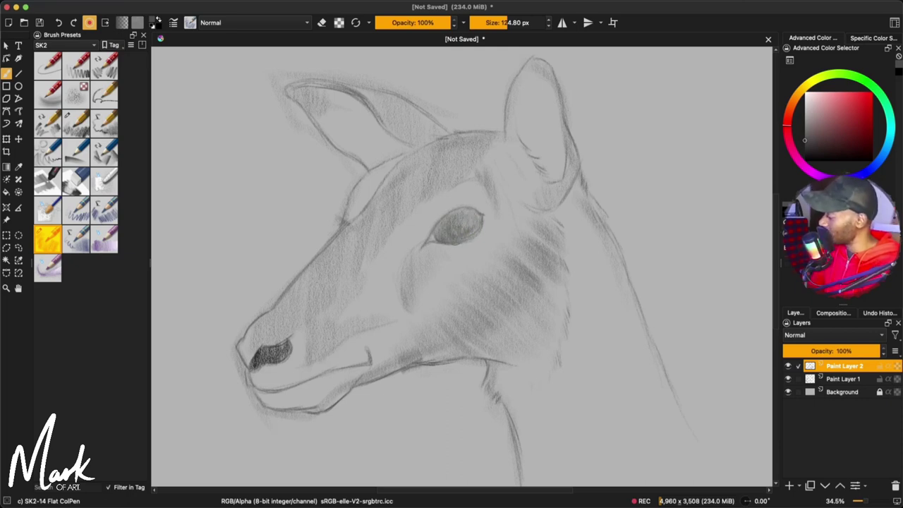
drag(467, 227, 428, 227)
Step: Set the brush to about 64 px, choose a darker grey, and deepen the shading inside the eye
key(bracketright)
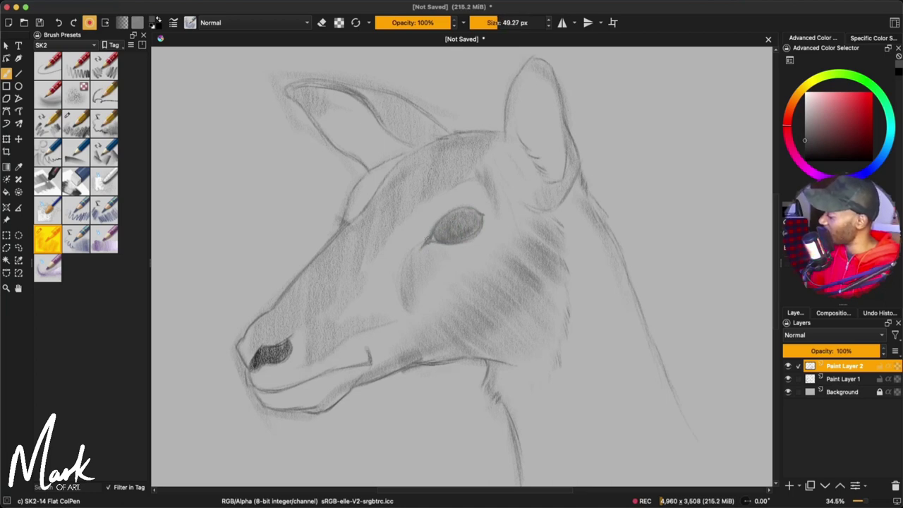
key(bracketright)
key(bracketright)
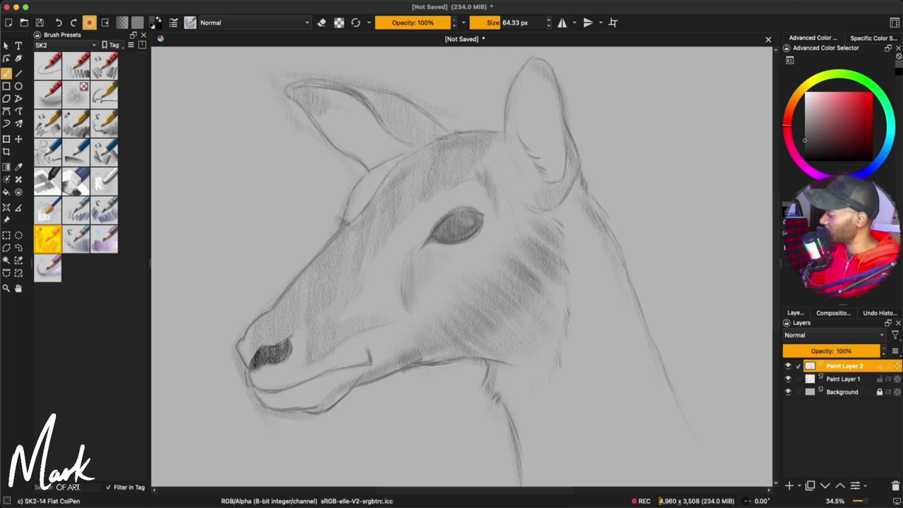
click(805, 151)
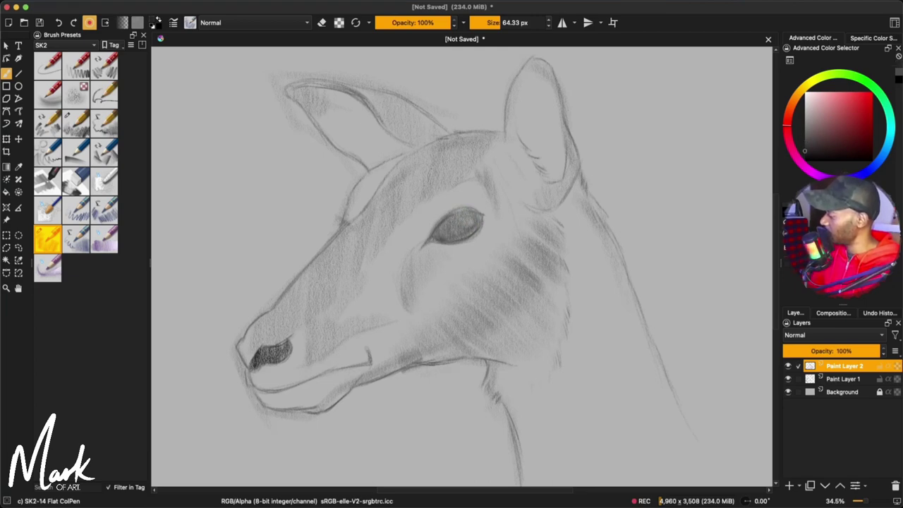
drag(448, 237, 463, 226)
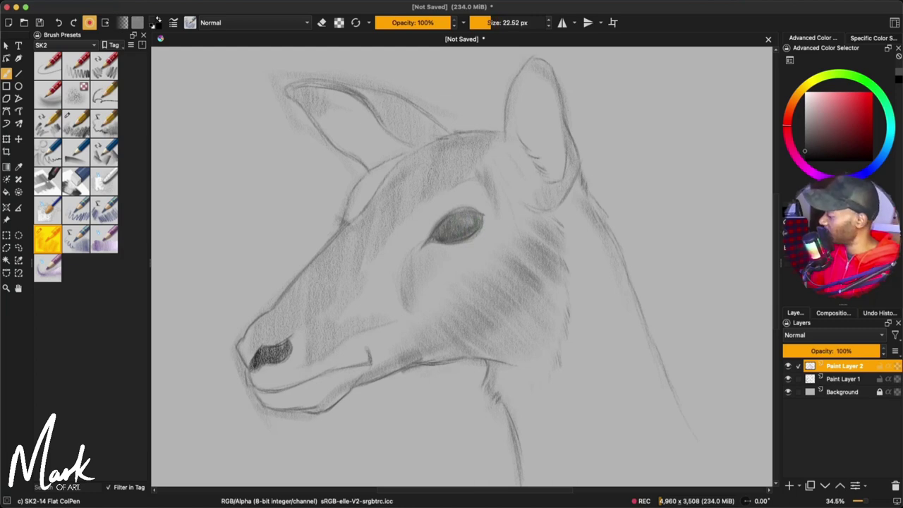
Step: Set the brush to about 74 px with a slightly lighter grey and shade the throat patch beneath the jaw
drag(355, 292, 361, 291)
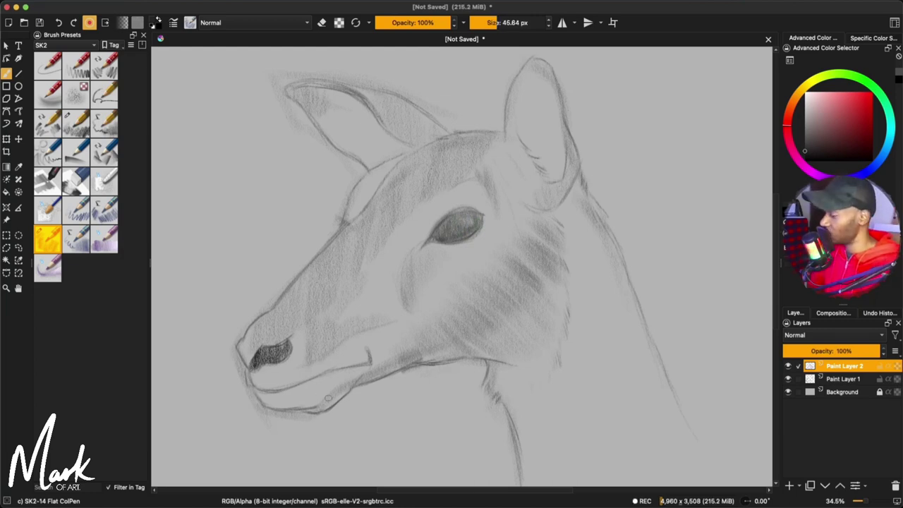
key(bracketright)
key(bracketright)
key(l)
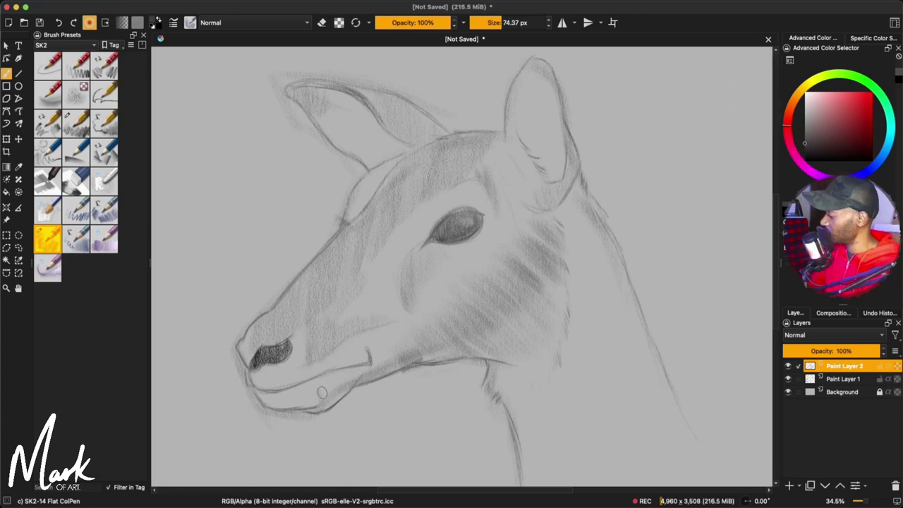
mouse_move(352, 375)
mouse_down()
mouse_move(424, 359)
mouse_move(492, 390)
mouse_up()
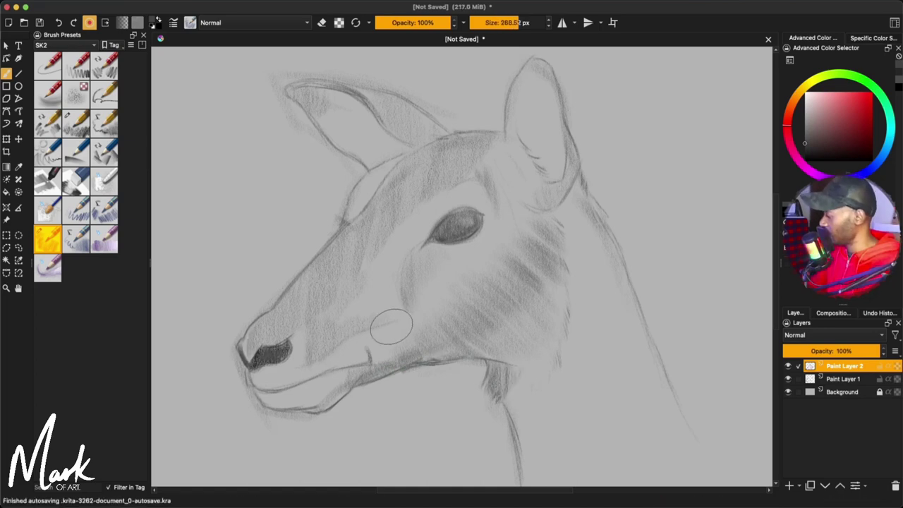
Step: Choose a lighter grey and lay a broad base tone over the head, far ear and neck at about 269 px
click(804, 133)
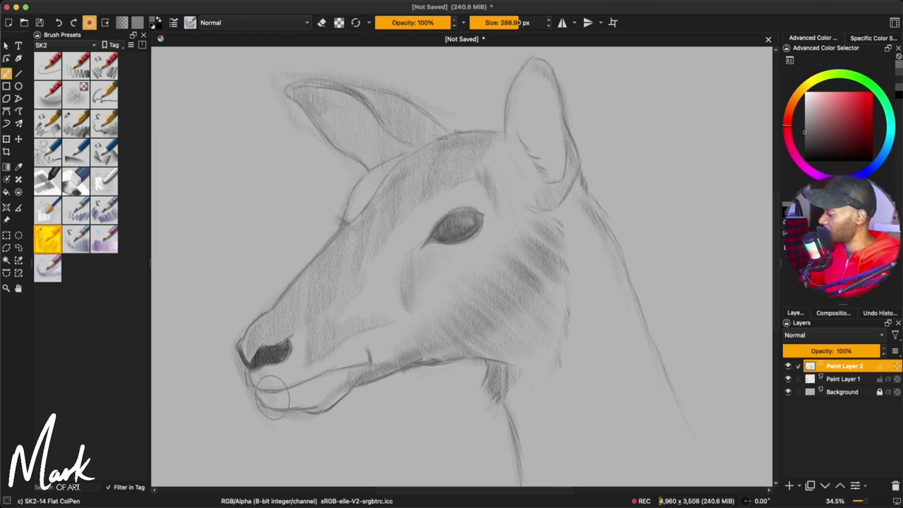
mouse_move(313, 391)
mouse_down()
mouse_move(403, 174)
mouse_move(411, 347)
mouse_move(415, 168)
mouse_move(429, 340)
mouse_move(421, 154)
mouse_move(433, 310)
mouse_move(453, 332)
mouse_up()
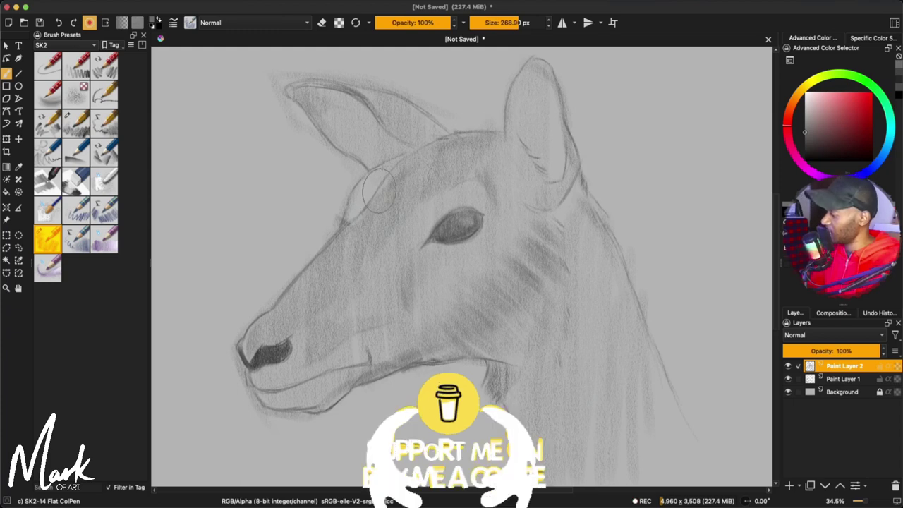
Step: Reduce the brush to about 98 px and shade along the bridge of the muzzle above the nostril
shift+drag(369, 258, 312, 258)
key(bracketleft)
key(bracketleft)
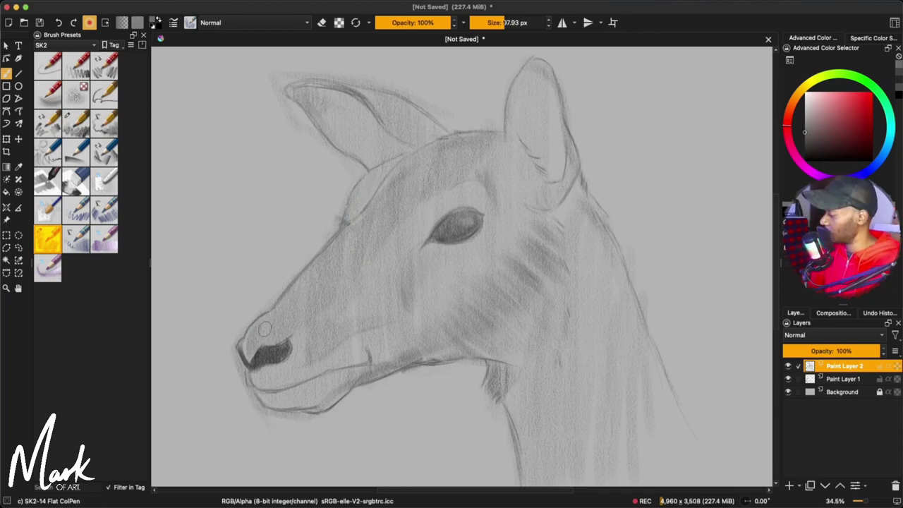
mouse_move(264, 328)
mouse_down()
mouse_move(292, 286)
mouse_move(294, 316)
mouse_move(338, 272)
mouse_move(343, 244)
mouse_up()
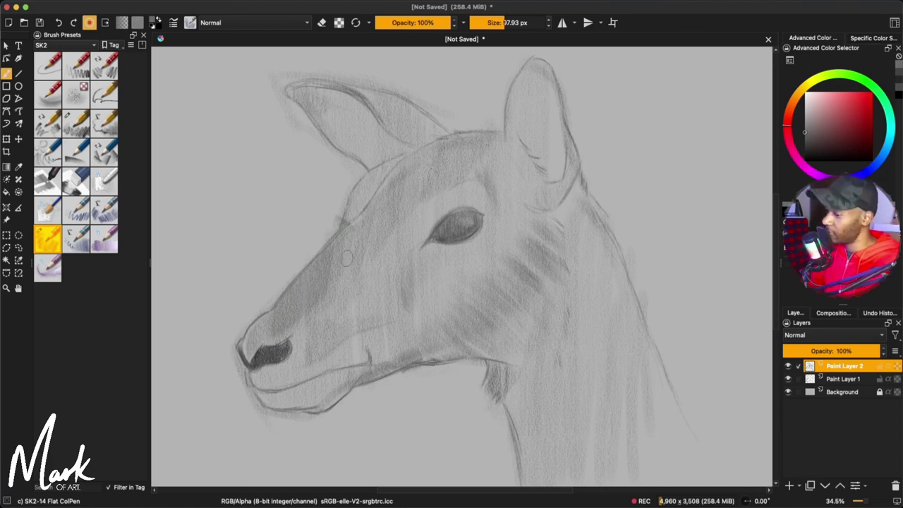
Step: Choose a darker grey and darken the muzzle bridge, the forehead patch, and the far ear's tip and edges
drag(805, 152, 804, 147)
drag(272, 316, 348, 235)
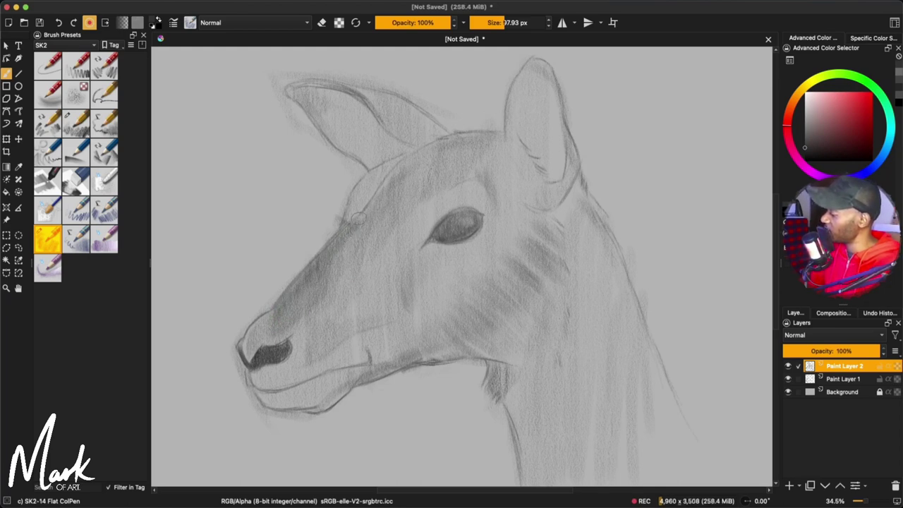
mouse_move(388, 182)
mouse_down()
mouse_move(438, 150)
mouse_move(437, 172)
mouse_move(467, 144)
mouse_move(470, 169)
mouse_move(408, 168)
mouse_up()
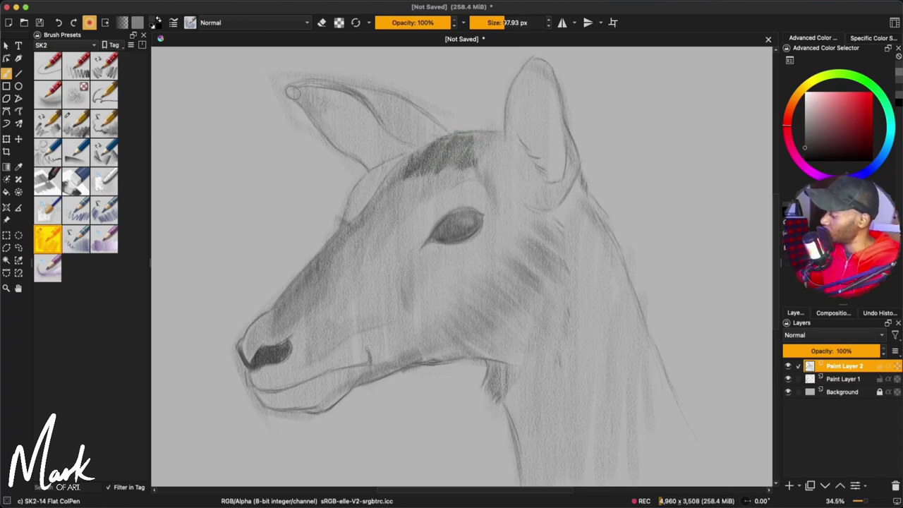
mouse_move(293, 89)
mouse_down()
mouse_move(299, 102)
mouse_move(327, 96)
mouse_move(381, 117)
mouse_up()
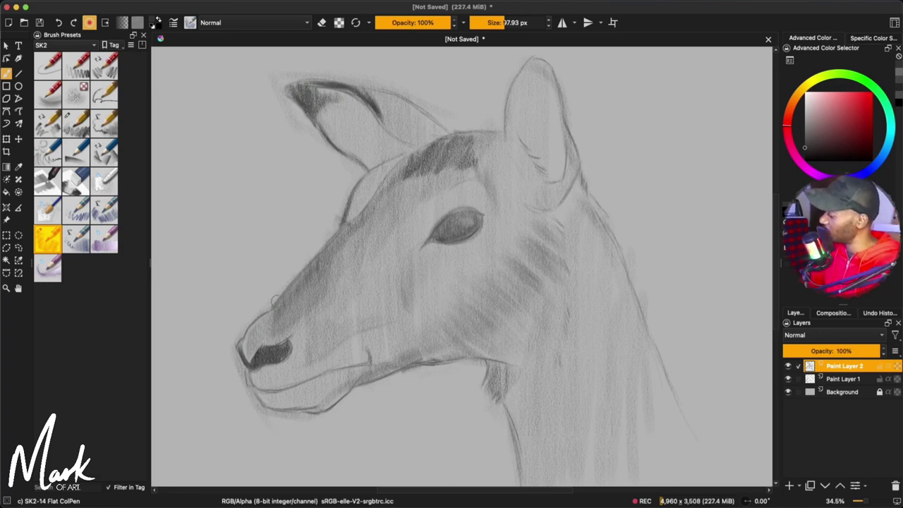
drag(285, 288, 306, 266)
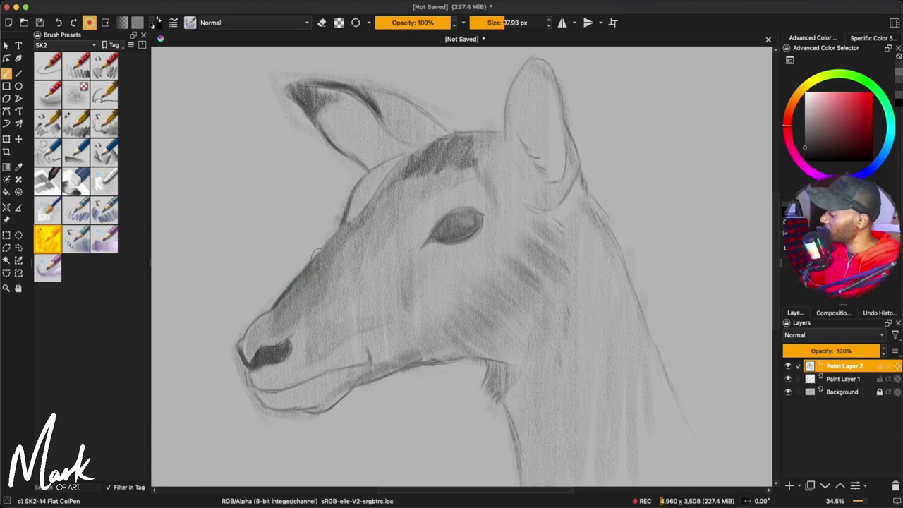
Step: Erase the stray sketch marks outside the far ear on Paint Layer 1 and return to the pencil brush on Paint Layer 2
key(Page_Down)
key(e)
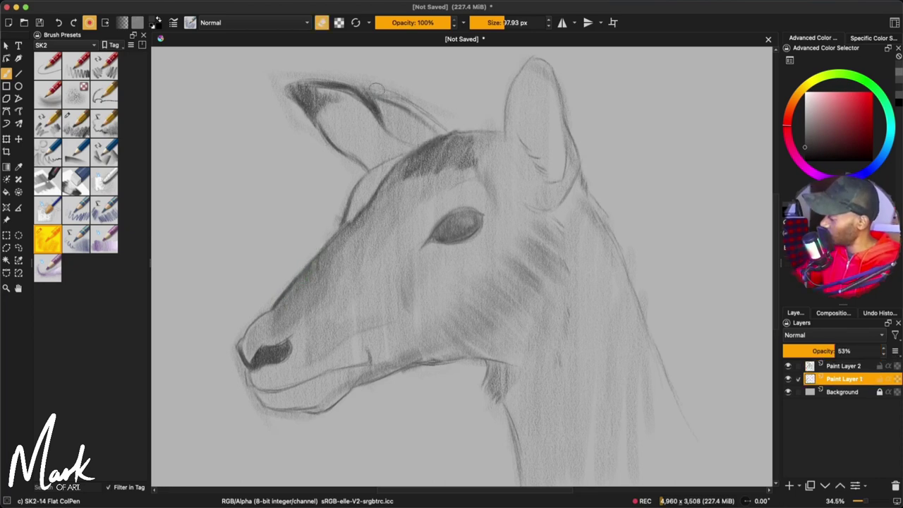
key(slash)
drag(444, 124, 371, 74)
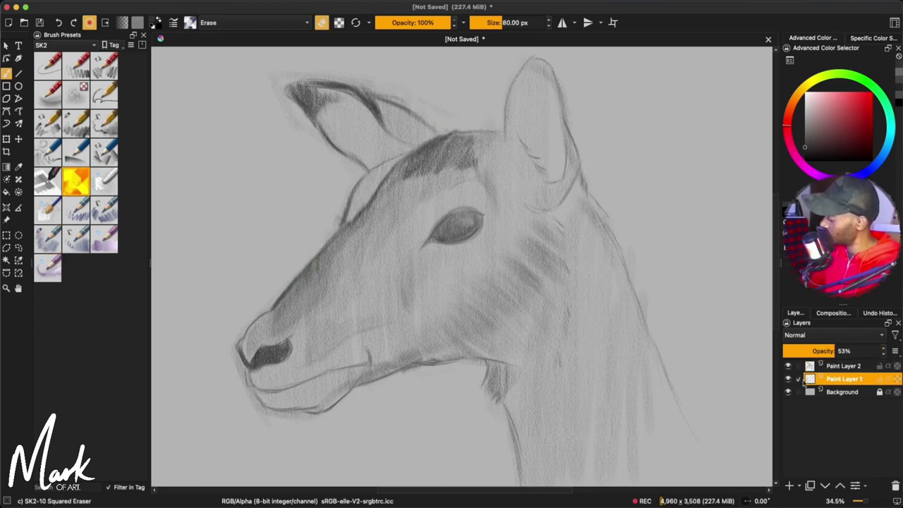
click(832, 371)
key(/)
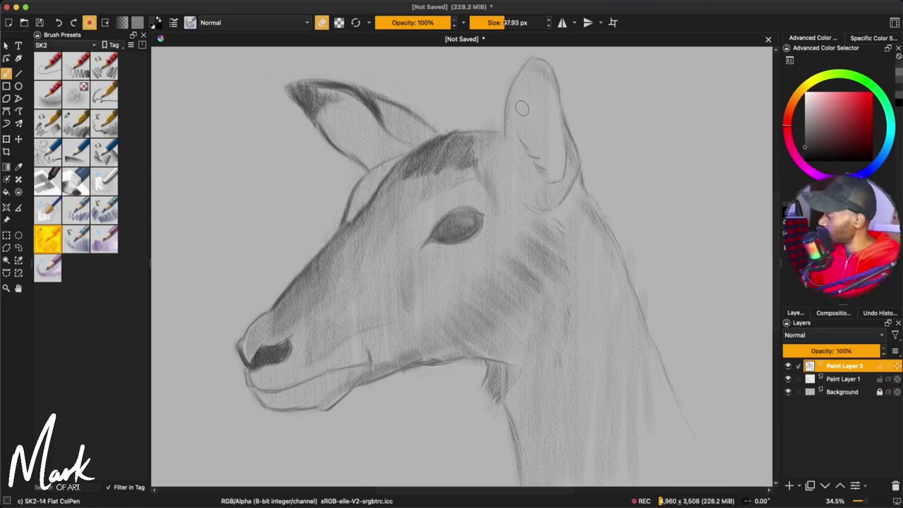
Step: Darken the near ear's tip, outer edges and inner hair, and deepen the shading on the back of the far ear
drag(522, 108, 549, 175)
drag(531, 54, 561, 113)
drag(558, 81, 570, 136)
drag(556, 105, 575, 145)
drag(505, 134, 514, 79)
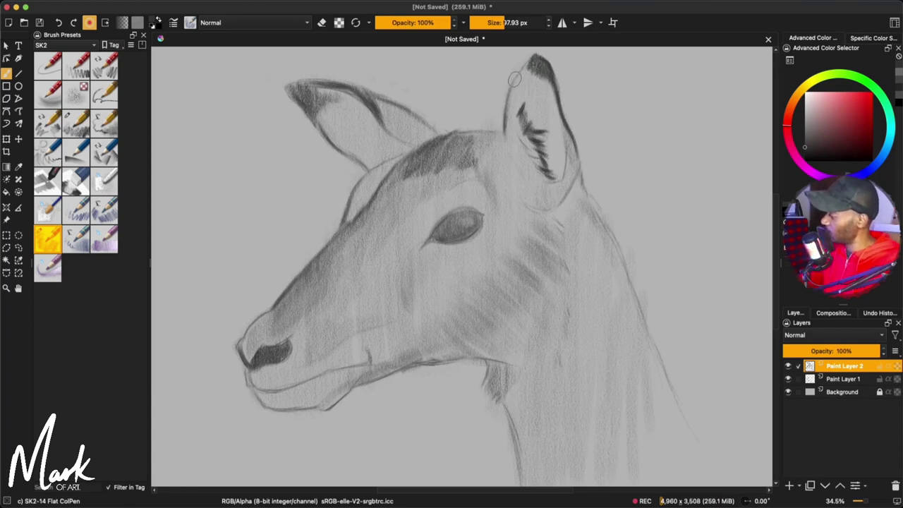
mouse_move(378, 95)
mouse_down()
mouse_move(430, 134)
mouse_move(388, 122)
mouse_move(397, 148)
mouse_up()
Step: Shade the lower jaw at about 174 px and darken the cheek's rear edge with the brush at about 56 px
mouse_move(393, 349)
mouse_down()
mouse_move(393, 367)
mouse_move(431, 351)
mouse_up()
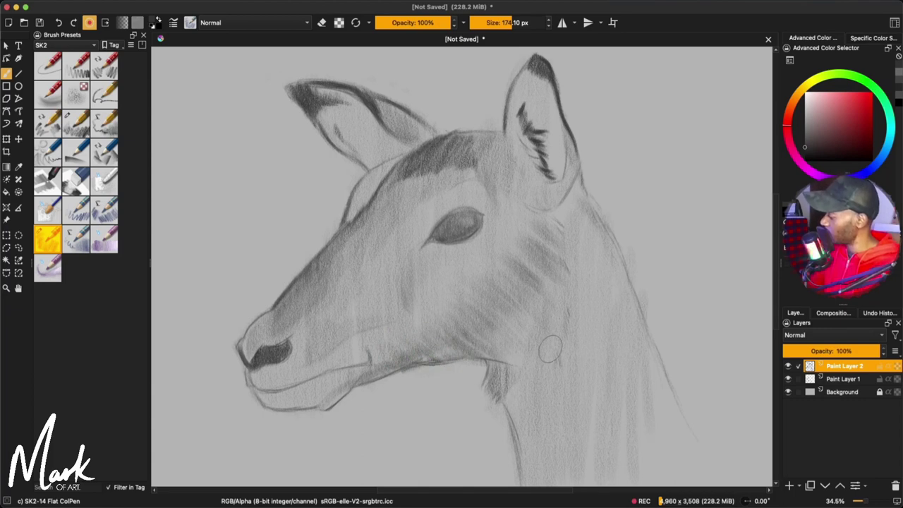
mouse_move(568, 336)
shift+mouse_down()
mouse_move(534, 340)
mouse_move(559, 356)
mouse_move(573, 276)
shift+mouse_up()
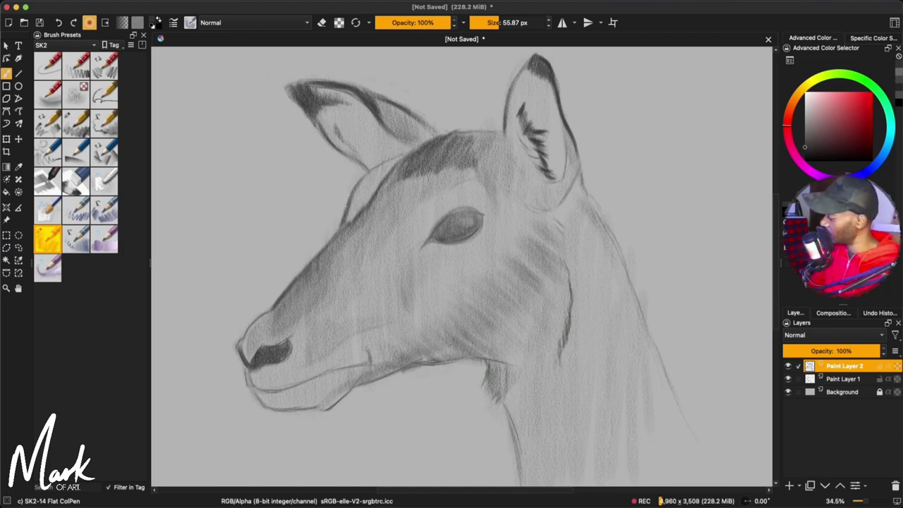
Step: Darken the fur tuft beneath the jaw and trace the mouth line with the brush at about 57 px
drag(494, 364, 513, 379)
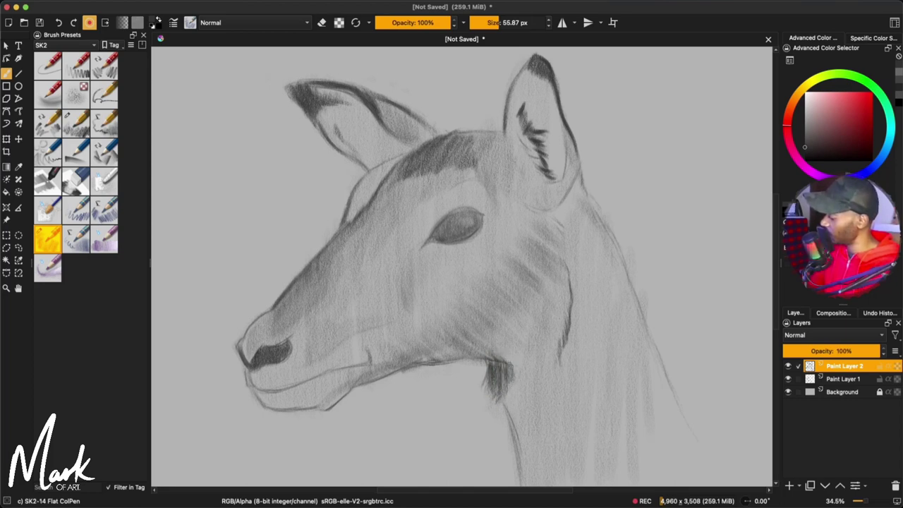
drag(499, 352, 512, 361)
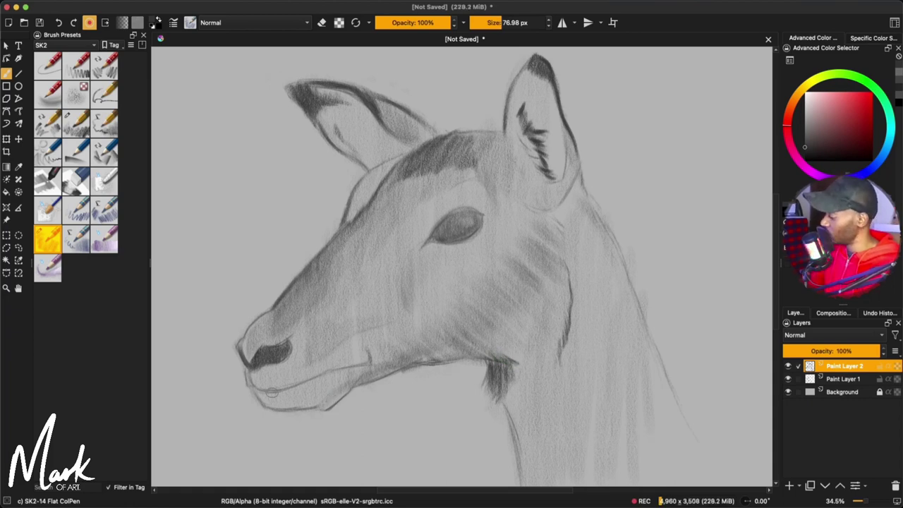
key(bracketleft)
key(bracketleft)
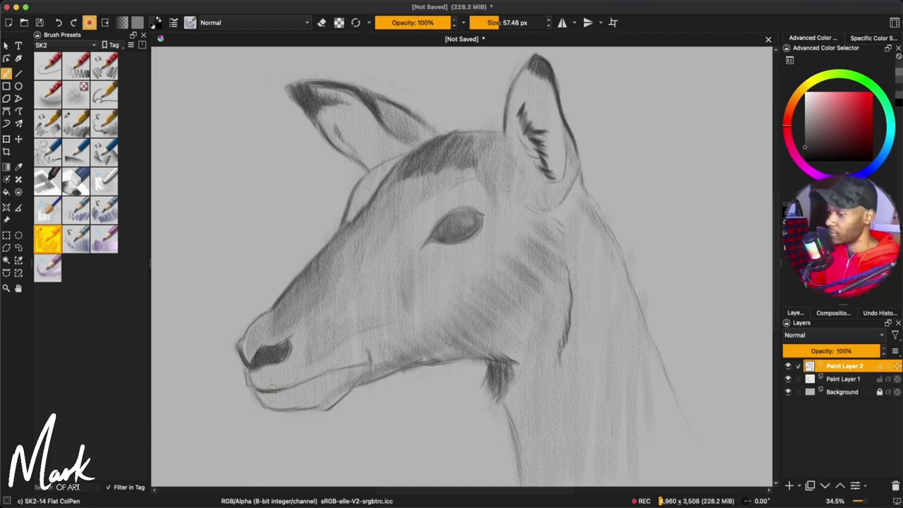
mouse_move(267, 391)
mouse_down()
mouse_move(275, 398)
mouse_move(337, 369)
mouse_up()
drag(336, 370, 289, 390)
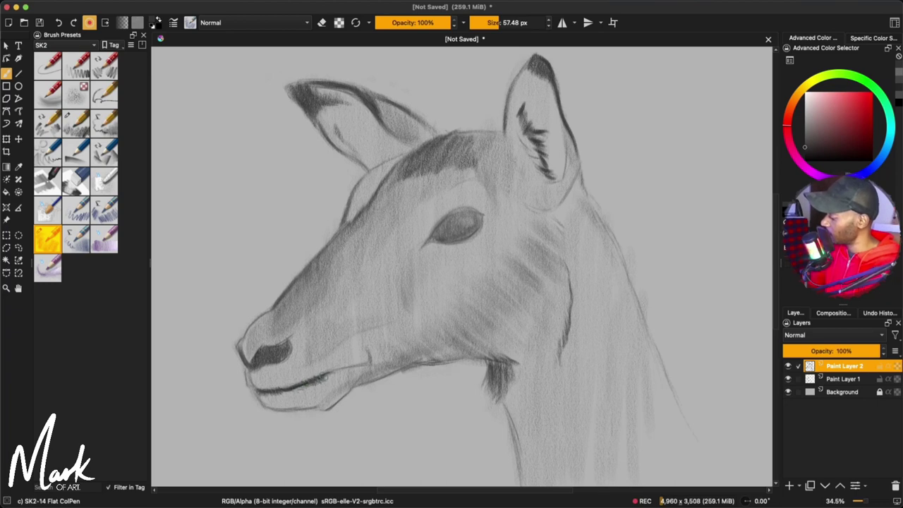
drag(329, 376, 368, 360)
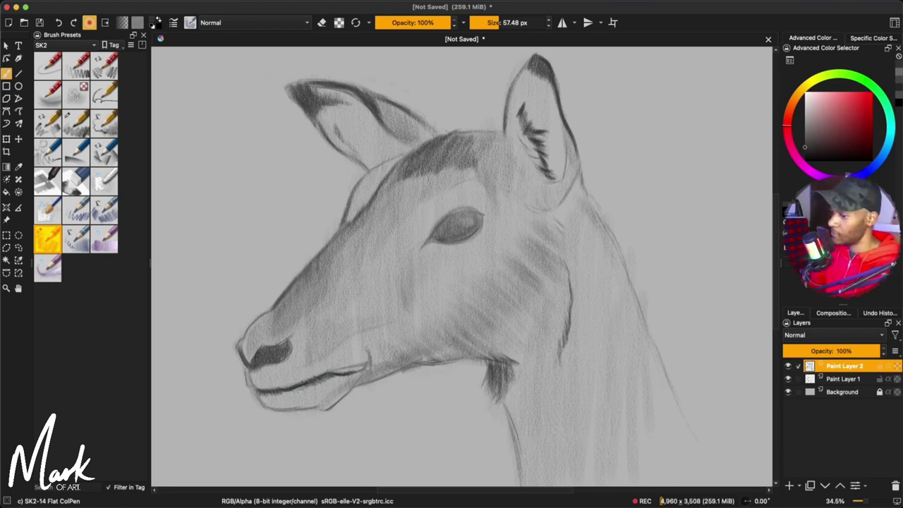
Step: Darken the outline of the chin, the underside of the jaw and the front of the throat, using about 77 px along the jaw
mouse_move(260, 403)
mouse_down()
mouse_move(345, 397)
mouse_move(341, 380)
mouse_move(345, 390)
mouse_up()
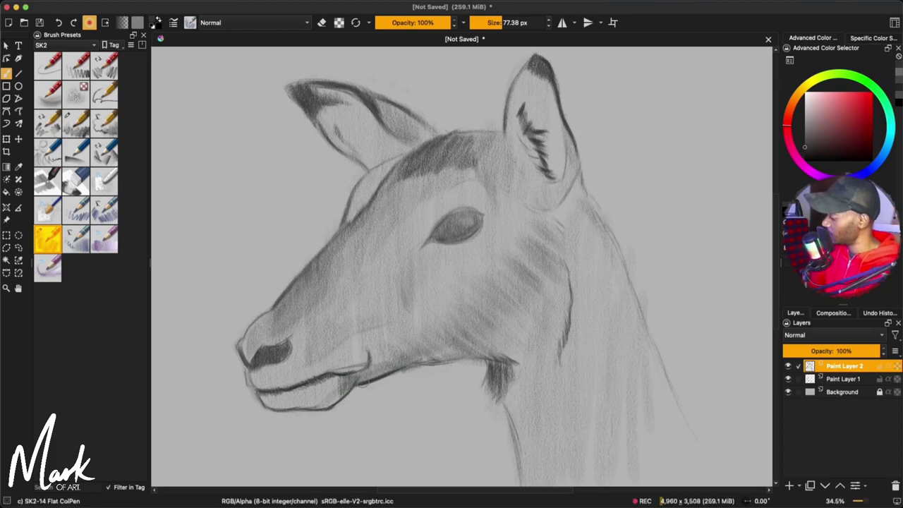
drag(418, 366, 483, 355)
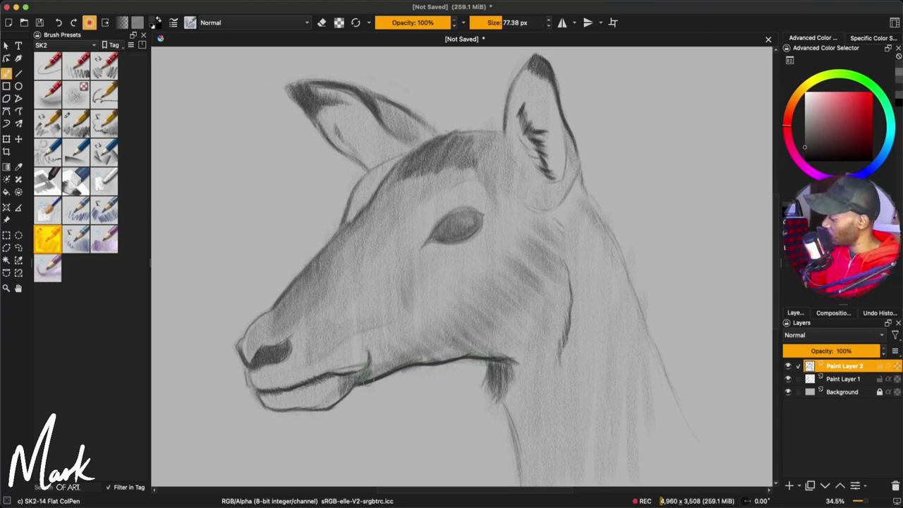
mouse_move(394, 364)
mouse_down()
mouse_move(495, 346)
mouse_move(509, 353)
mouse_move(495, 395)
mouse_up()
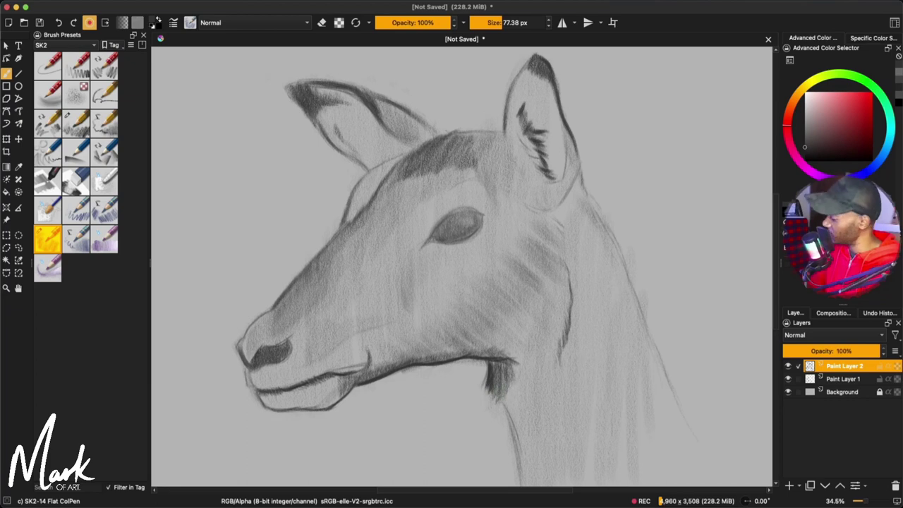
drag(506, 364, 518, 460)
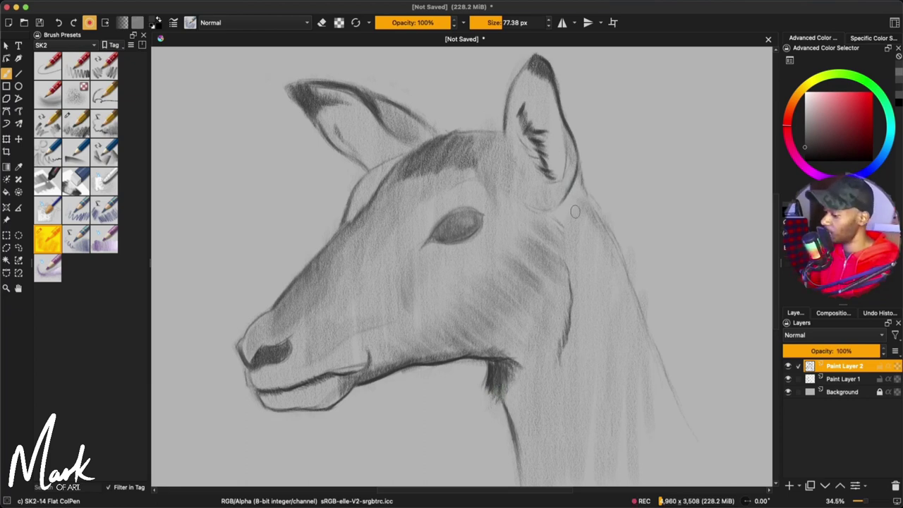
Step: Darken the near ear's base and the neck's rear outline, and shade the back of the neck at about 188 px
mouse_move(572, 223)
mouse_down()
mouse_move(594, 207)
mouse_move(552, 194)
mouse_move(571, 189)
mouse_move(578, 221)
mouse_move(586, 168)
mouse_move(582, 197)
mouse_up()
mouse_move(582, 157)
mouse_down()
mouse_move(594, 218)
mouse_move(643, 321)
mouse_up()
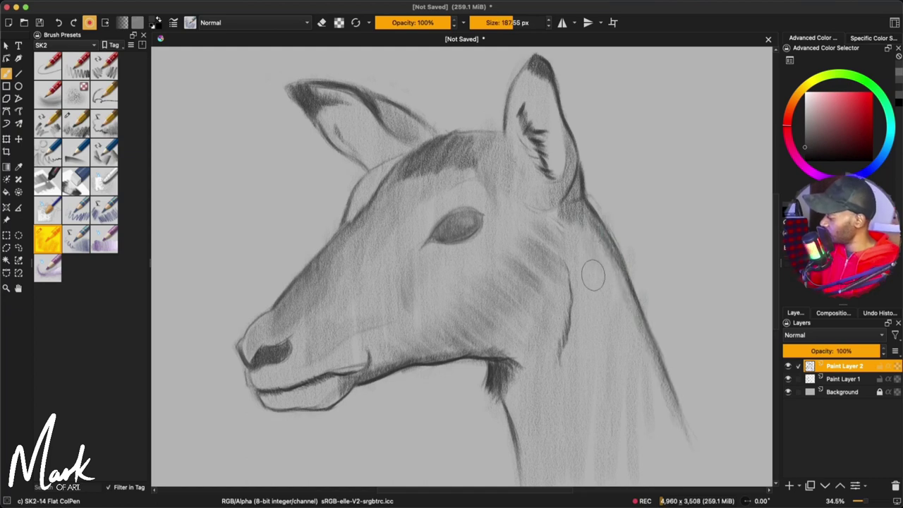
drag(594, 231, 665, 421)
drag(605, 259, 650, 366)
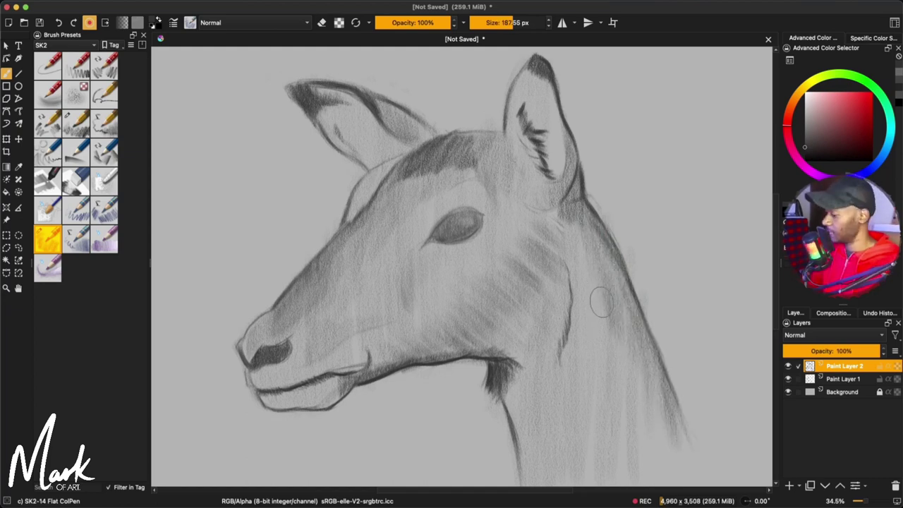
Step: Reduce the brush to about 43 px, choose a darker grey, and darken the eye's rim and inner corner
drag(599, 302, 534, 302)
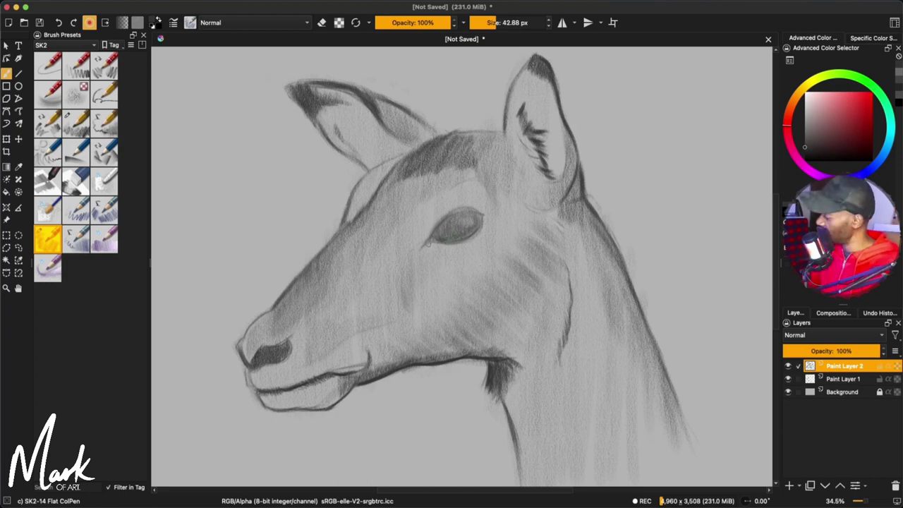
drag(806, 148, 785, 150)
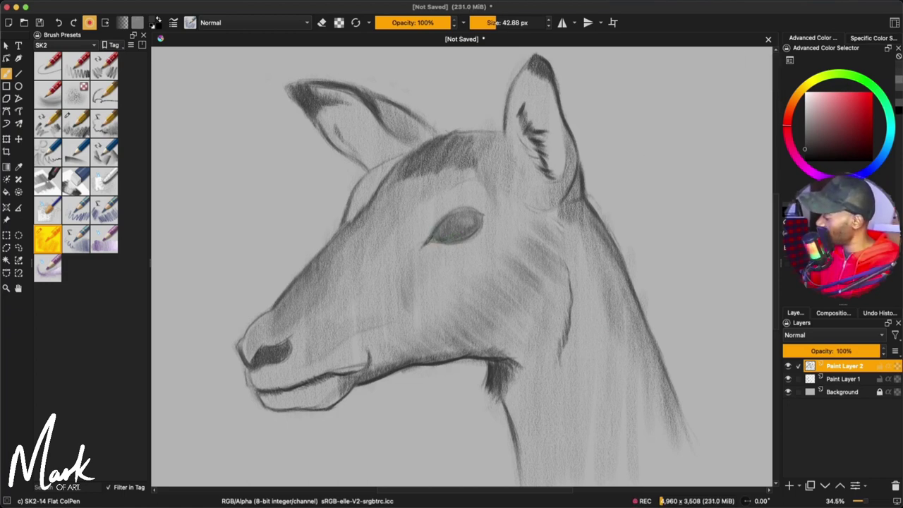
drag(435, 231, 437, 231)
mouse_move(434, 236)
mouse_down()
mouse_move(450, 216)
mouse_move(481, 214)
mouse_up()
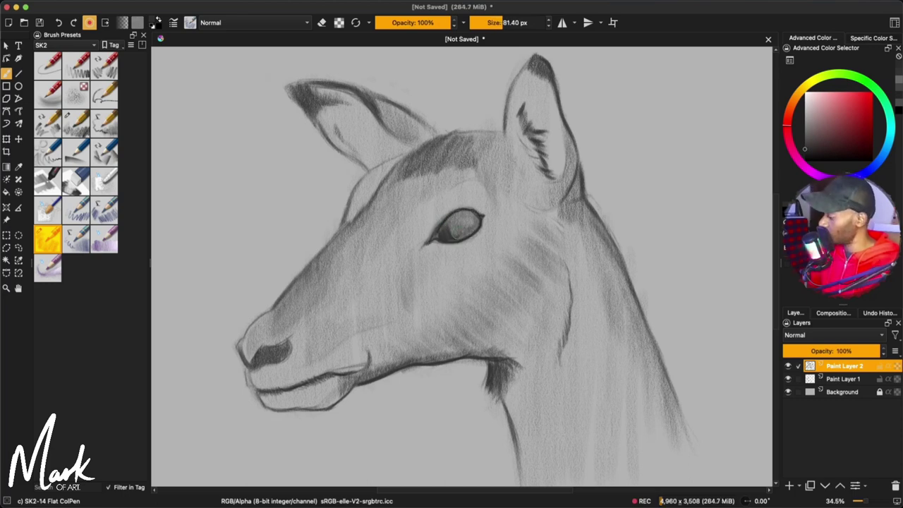
Step: Fill the inside of the eye with dark shading using the brush at about 112 px
key(bracketright)
key(bracketright)
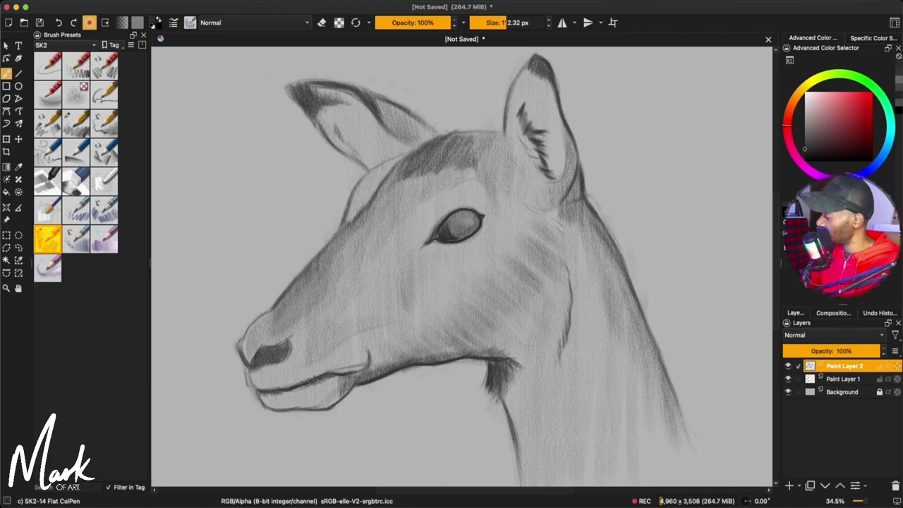
mouse_move(459, 225)
mouse_down()
mouse_move(443, 233)
mouse_move(460, 221)
mouse_up()
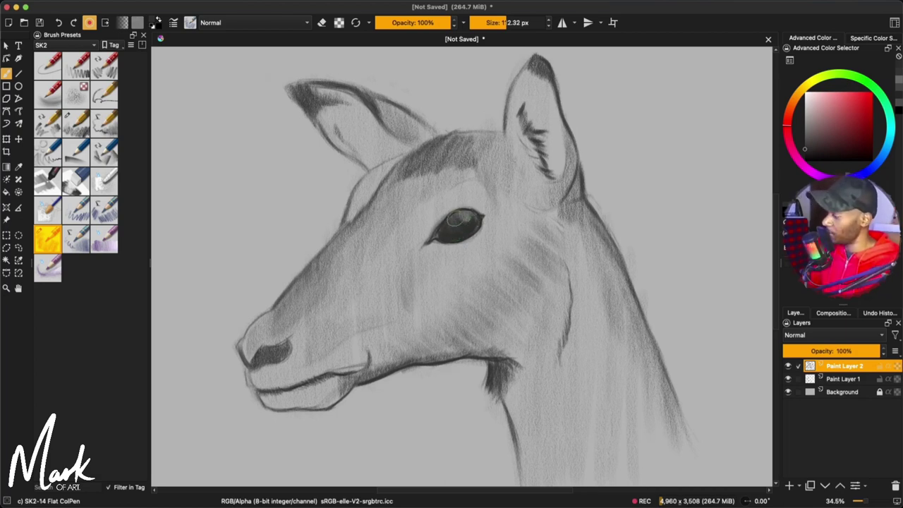
mouse_move(462, 212)
mouse_down()
mouse_move(430, 238)
mouse_move(473, 221)
mouse_move(445, 230)
mouse_move(470, 224)
mouse_up()
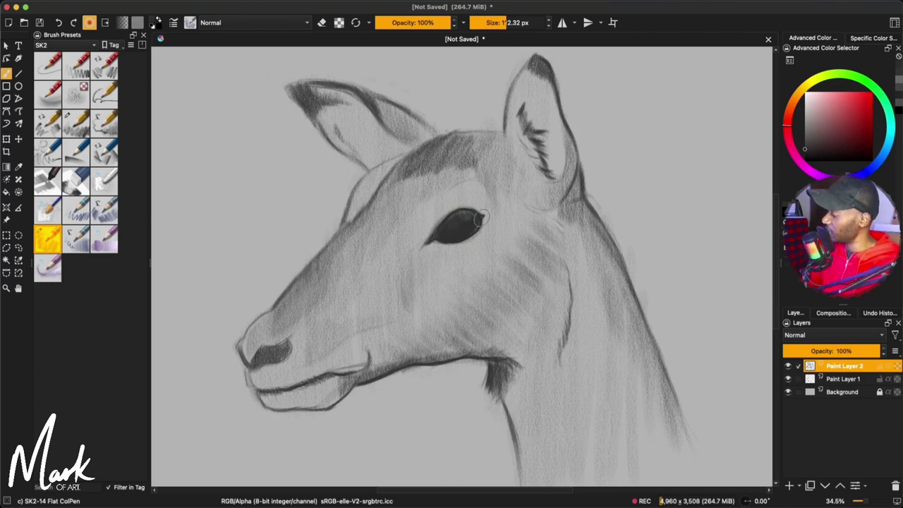
Step: Darken the nostril and the front edge of the nose and upper lip with the brush at about 43 to 46 px
drag(498, 22, 496, 23)
drag(242, 352, 251, 362)
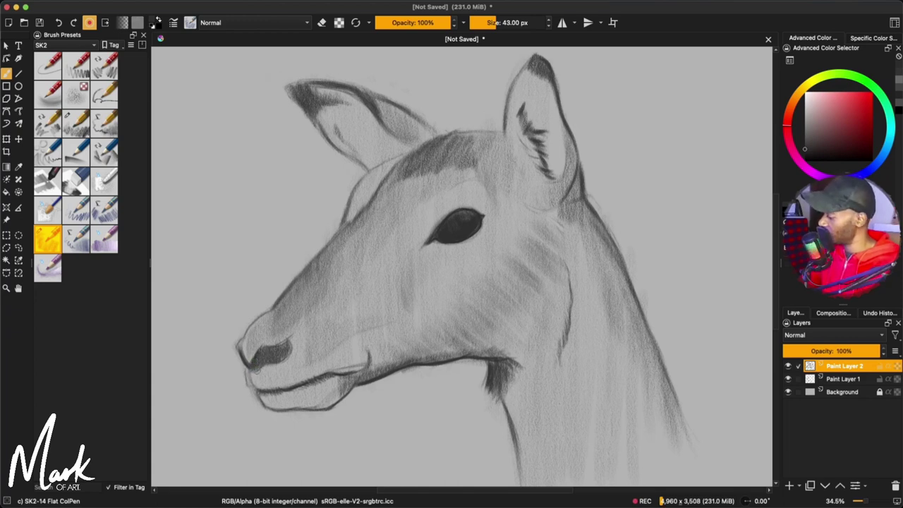
drag(258, 360, 282, 347)
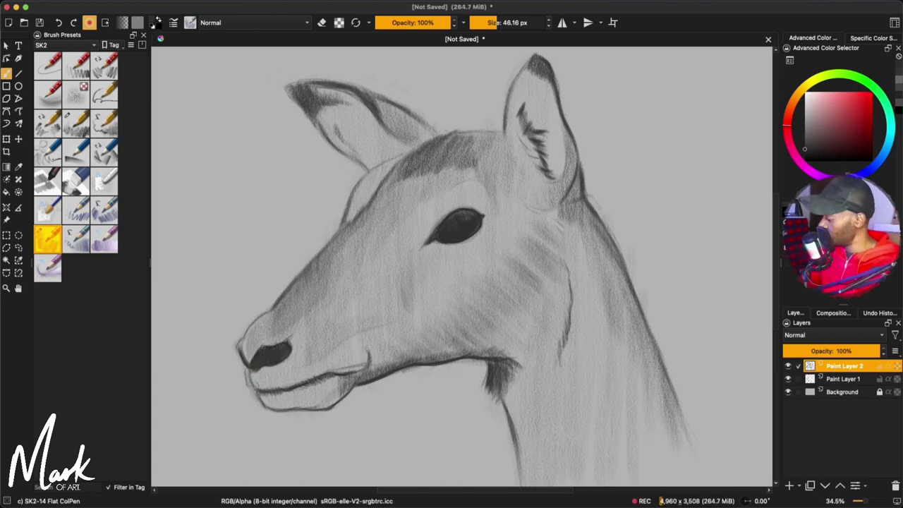
drag(247, 385, 244, 367)
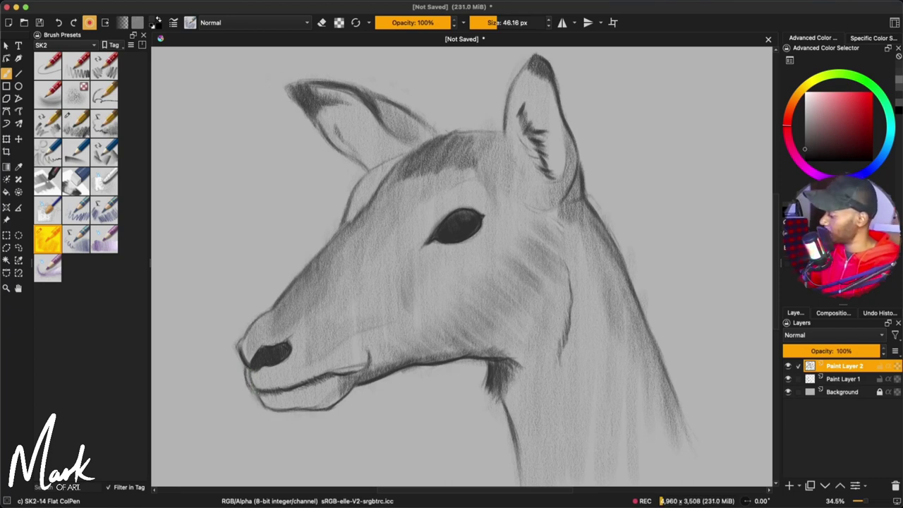
Step: Enlarge the brush to about 95 px and deepen the shading along the muzzle bridge and the forehead patch
drag(497, 22, 504, 23)
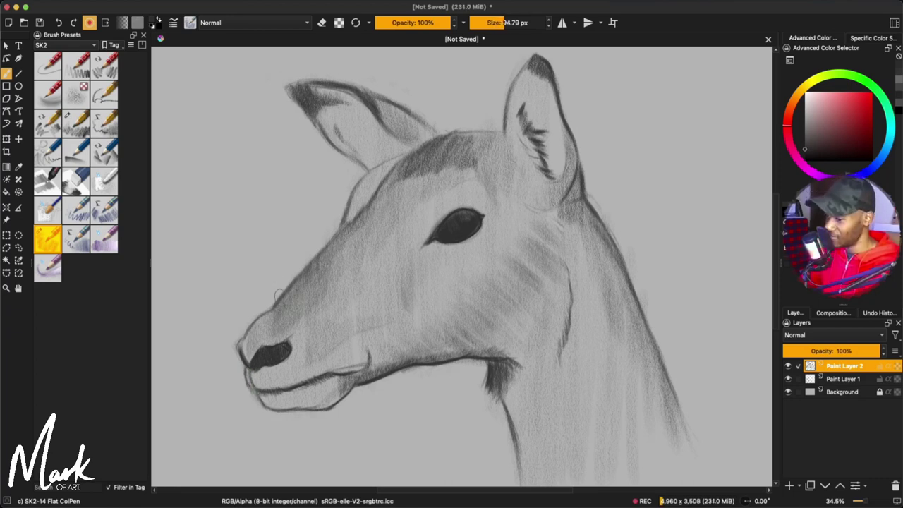
mouse_move(280, 312)
mouse_down()
mouse_move(318, 261)
mouse_move(339, 259)
mouse_move(355, 239)
mouse_up()
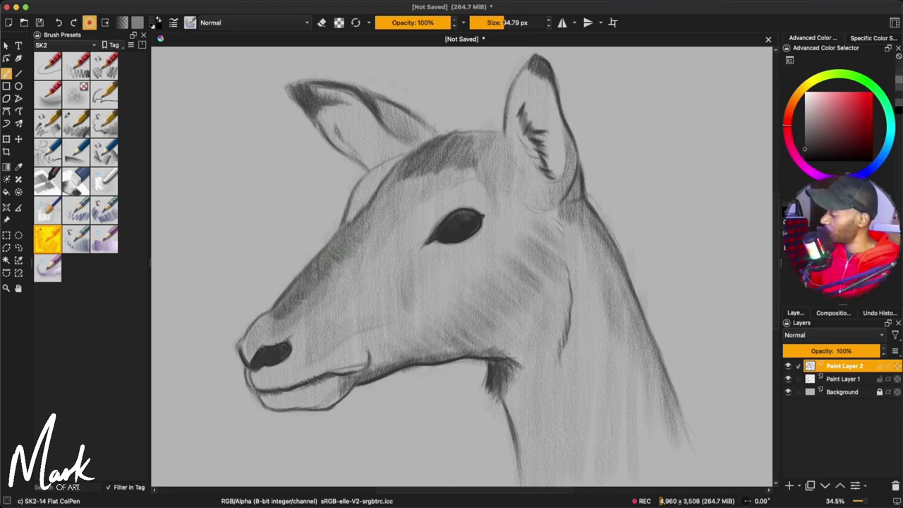
drag(367, 223, 384, 191)
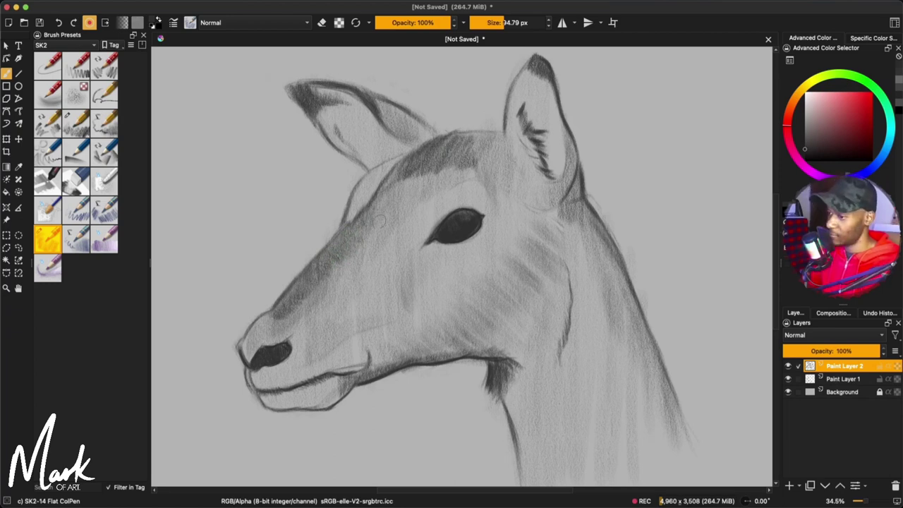
drag(331, 285, 337, 284)
drag(292, 321, 366, 219)
drag(363, 269, 375, 249)
mouse_move(409, 171)
mouse_down()
mouse_move(429, 138)
mouse_move(415, 170)
mouse_move(439, 137)
mouse_move(426, 168)
mouse_move(445, 140)
mouse_move(432, 168)
mouse_move(456, 140)
mouse_move(484, 127)
mouse_move(492, 132)
mouse_move(445, 154)
mouse_move(475, 174)
mouse_move(482, 138)
mouse_up()
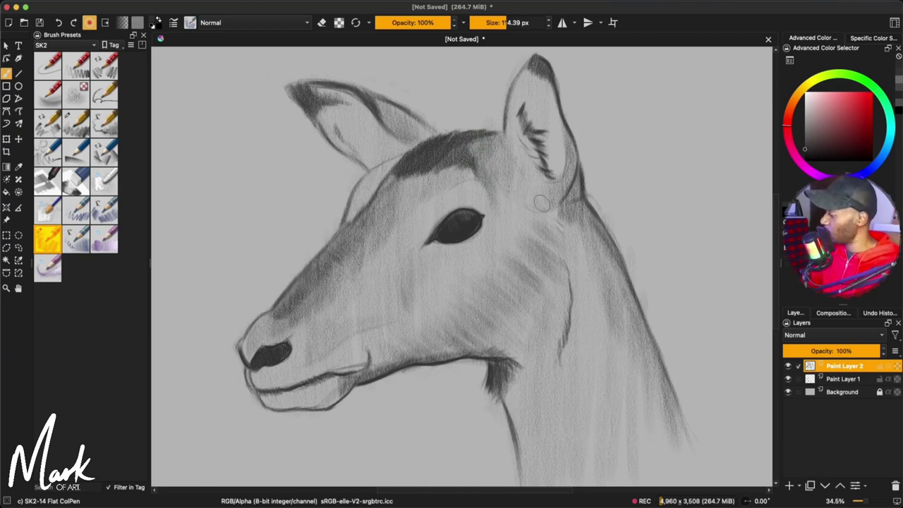
Step: Shade the side of the muzzle, the hollow in front of the eye, and the cheek, starting with the brush at about 114 px
key(m)
key(m)
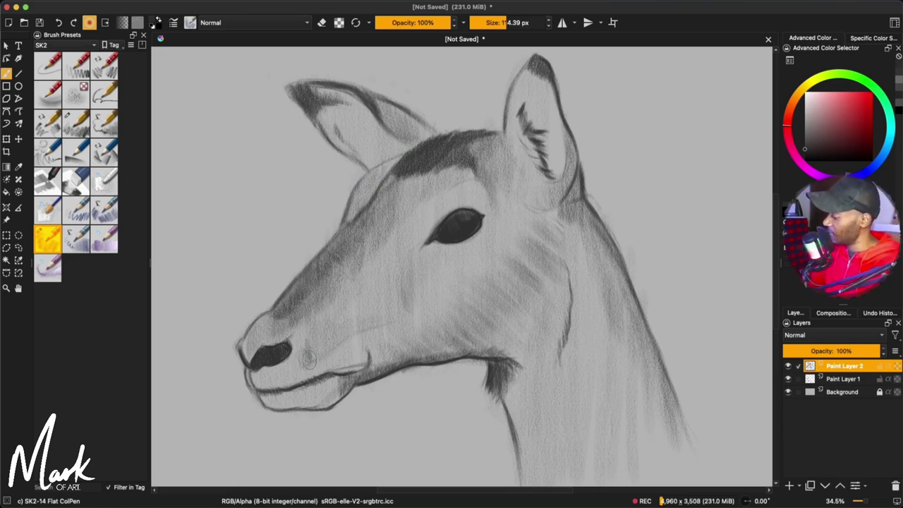
mouse_move(306, 335)
mouse_down()
mouse_move(320, 357)
mouse_move(319, 318)
mouse_up()
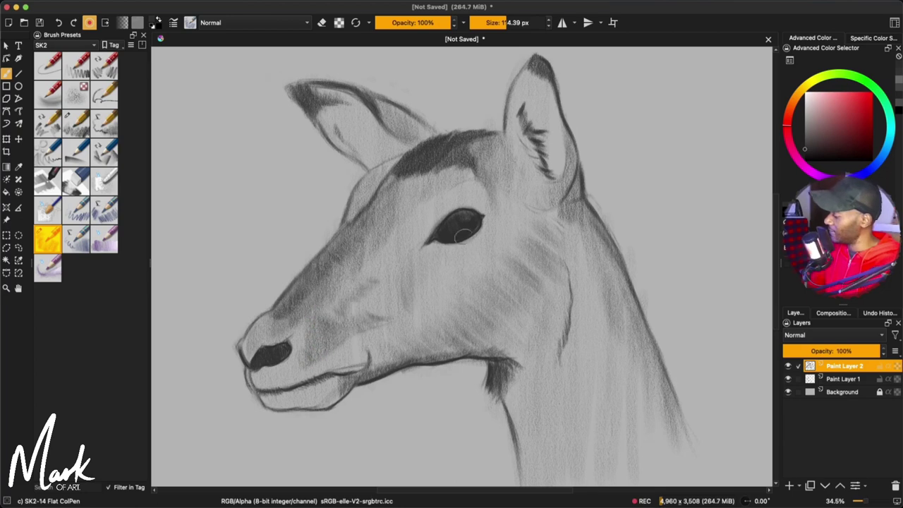
key(ctrl+z)
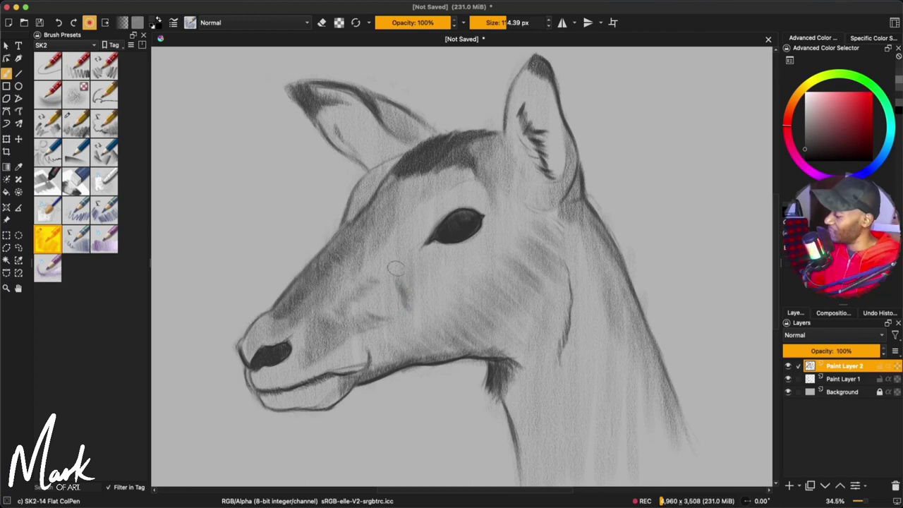
drag(404, 283, 417, 245)
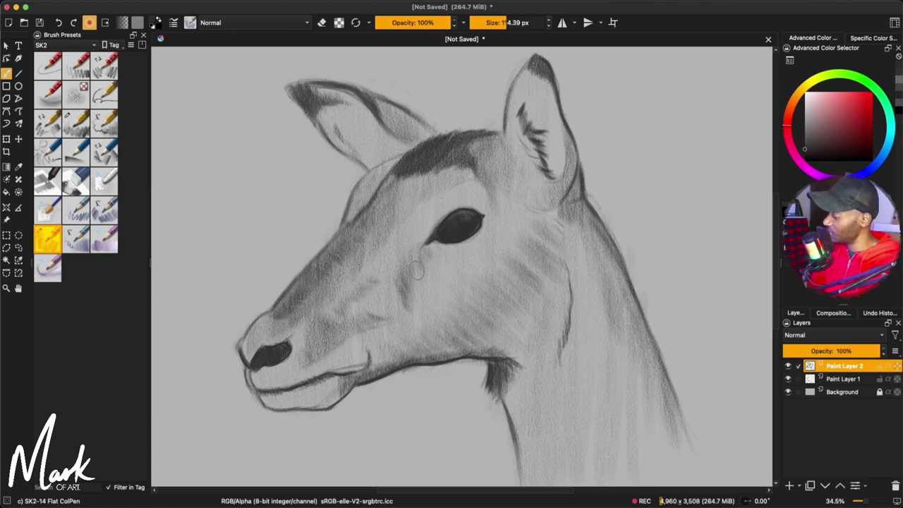
key(ctrl+z)
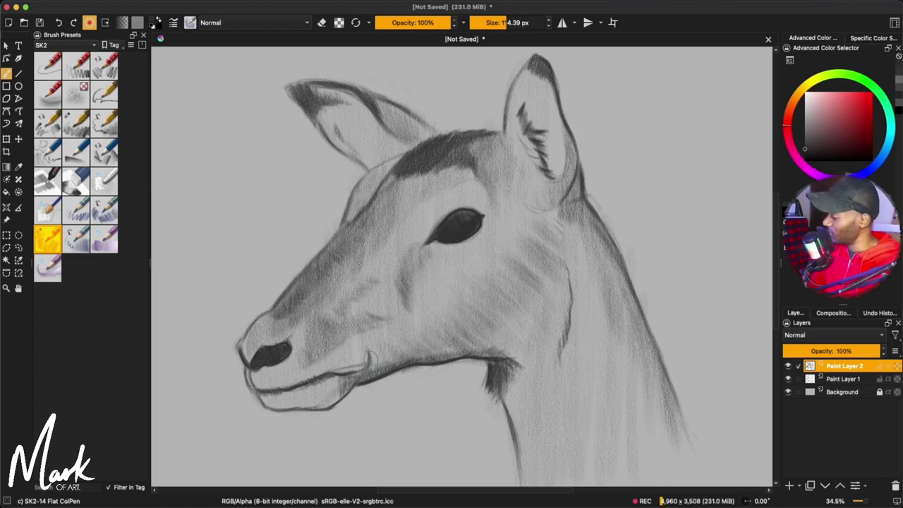
key(ctrl+shift+z)
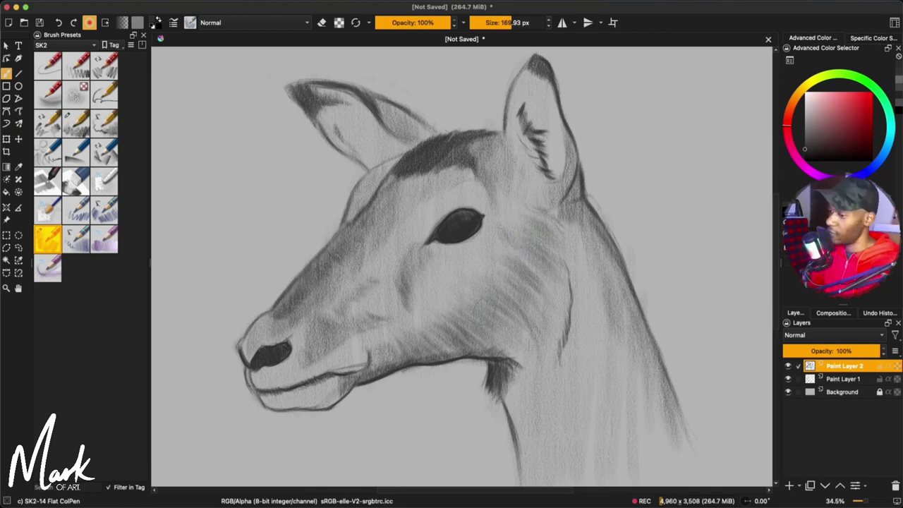
Step: Enlarge the brush to about 232 px and add broad shading down the neck
key(bracketright)
key(bracketright)
key(bracketright)
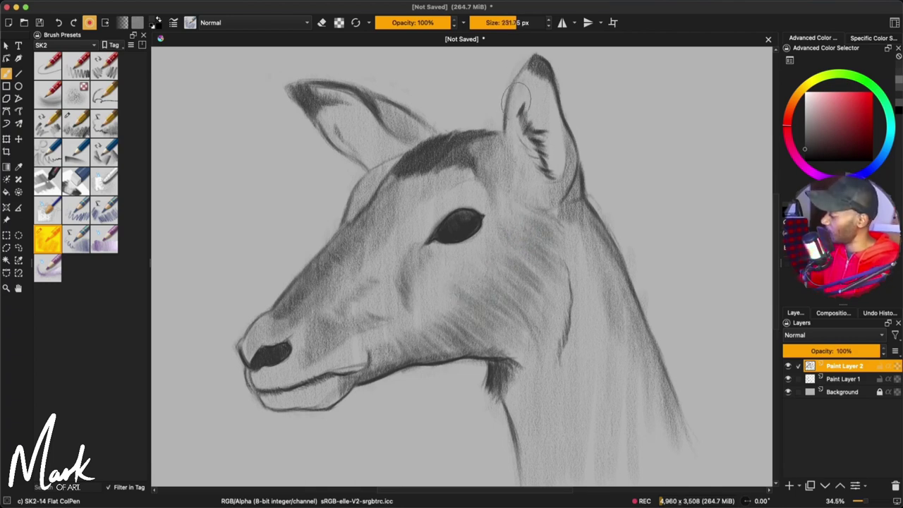
Step: Pick the SK2-10 Squared Eraser, reduce its size, and return to the SK2-14 Flat ColPen pencil
click(76, 181)
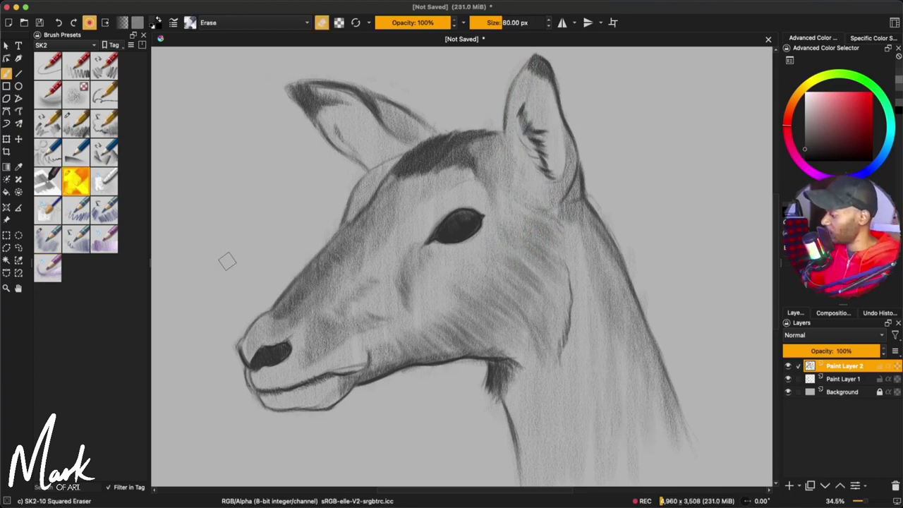
key(bracketleft)
key(bracketleft)
key(bracketleft)
key(bracketleft)
key(bracketleft)
key(bracketleft)
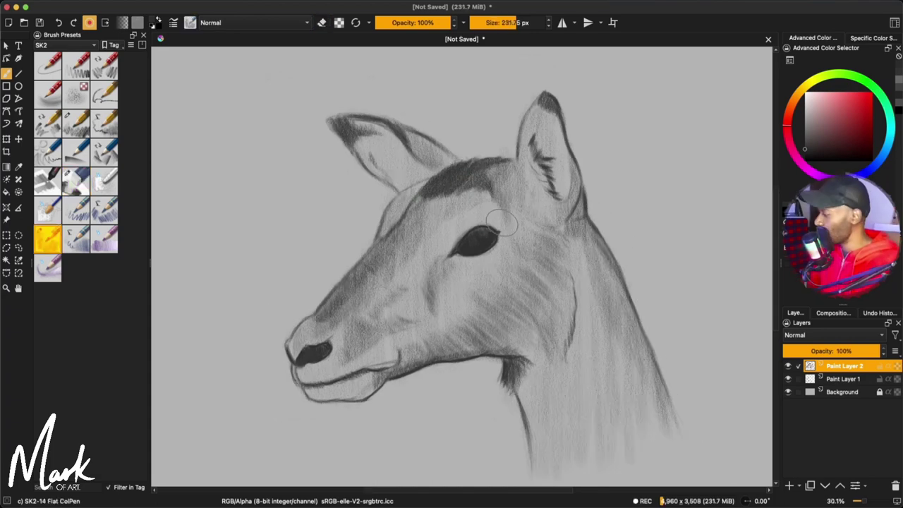
Step: With a dark grey and the brush at about 50 px, refine the far ear's outline and the hair along the top of the forehead
drag(500, 226, 446, 227)
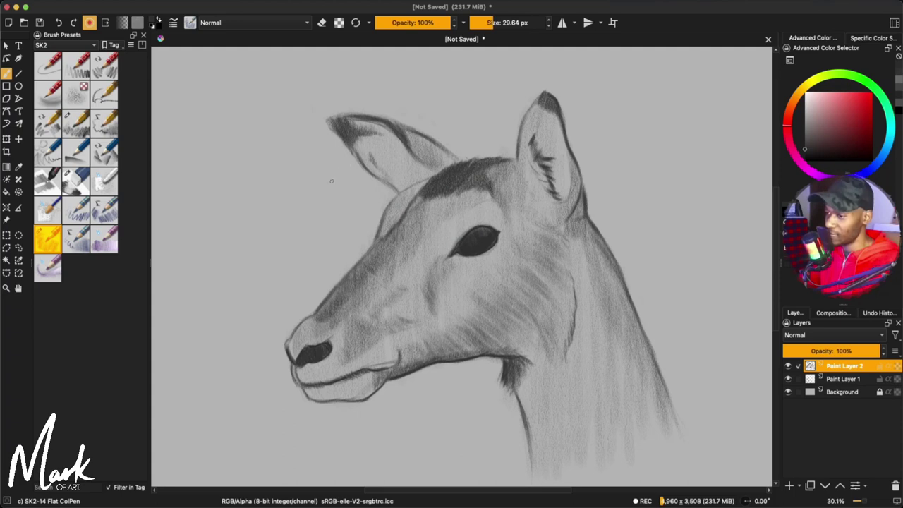
click(805, 151)
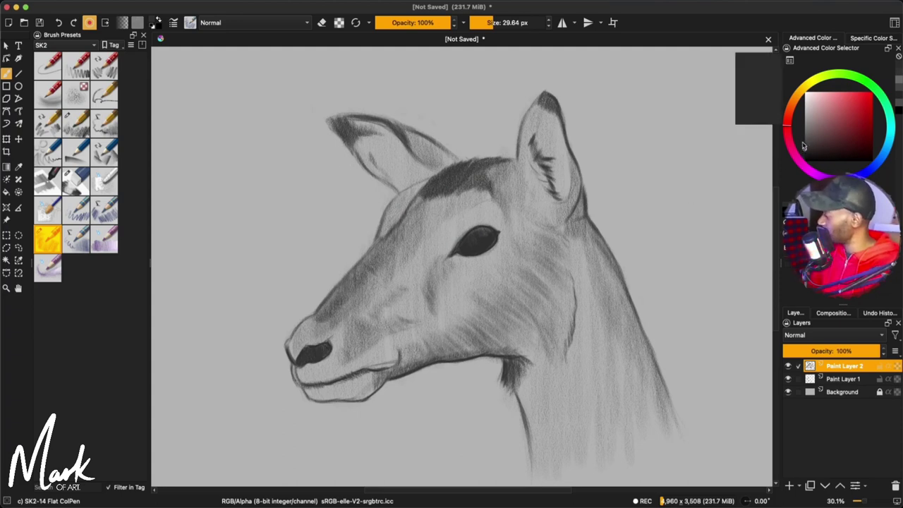
drag(805, 148, 805, 142)
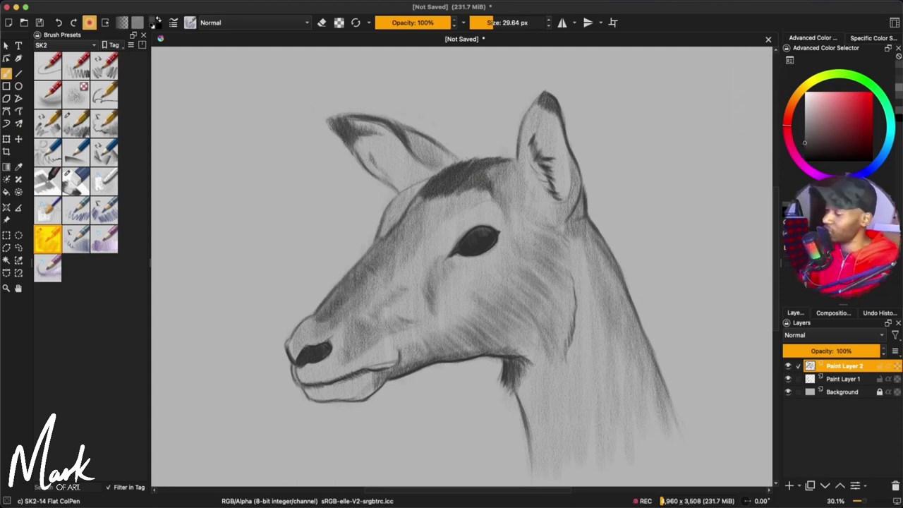
key(])
key(])
key(])
key(])
key(])
key(])
key(])
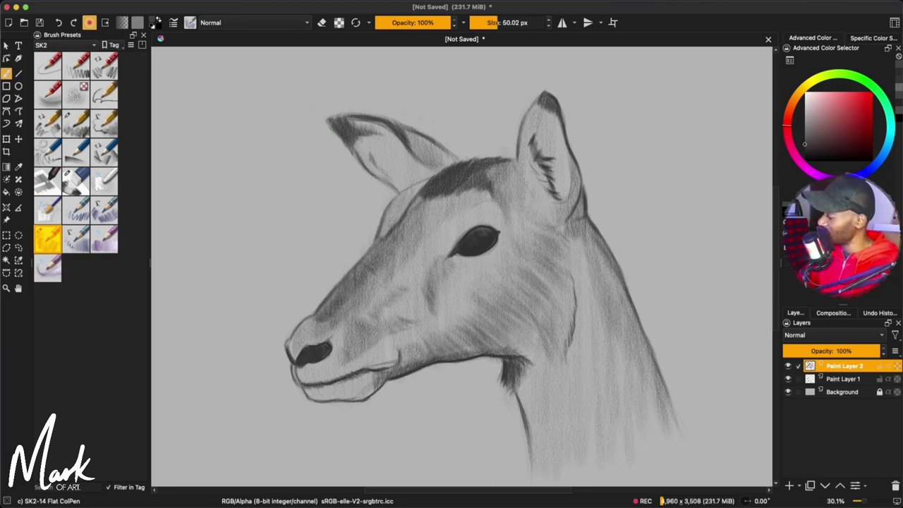
drag(333, 122, 345, 139)
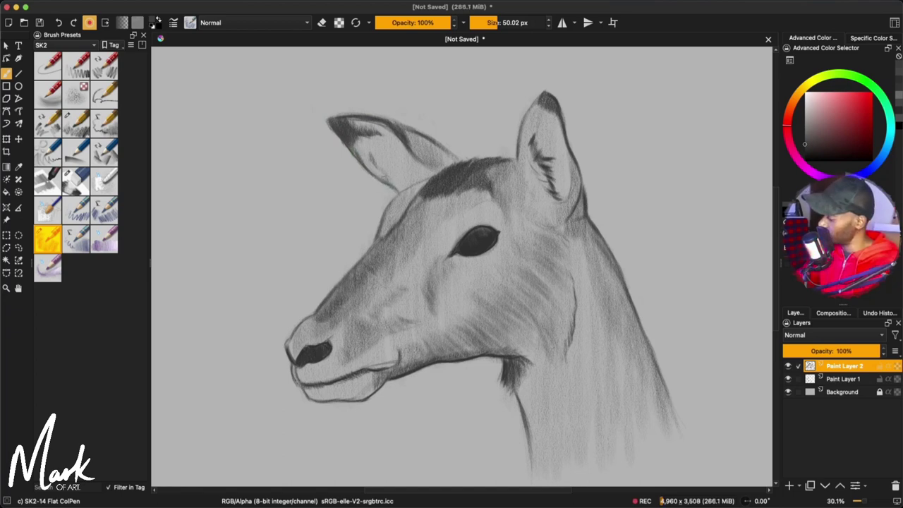
drag(383, 177, 400, 192)
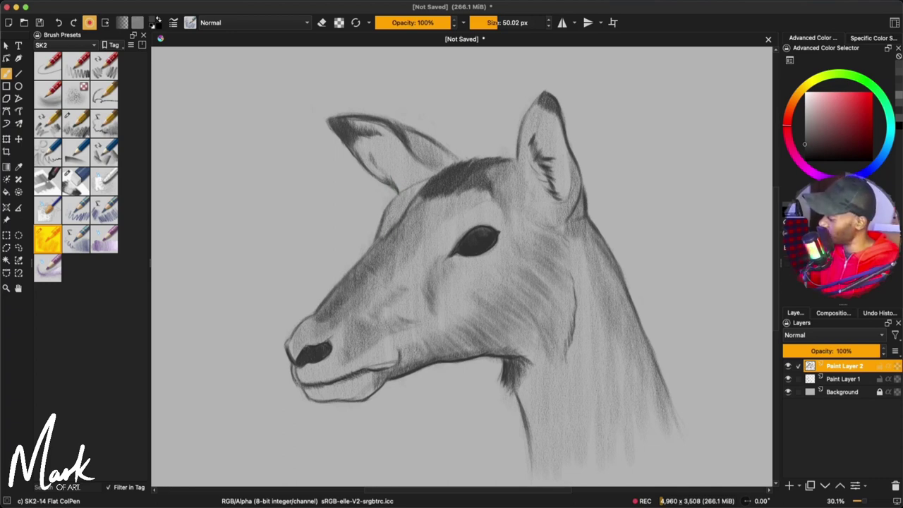
drag(392, 201, 401, 191)
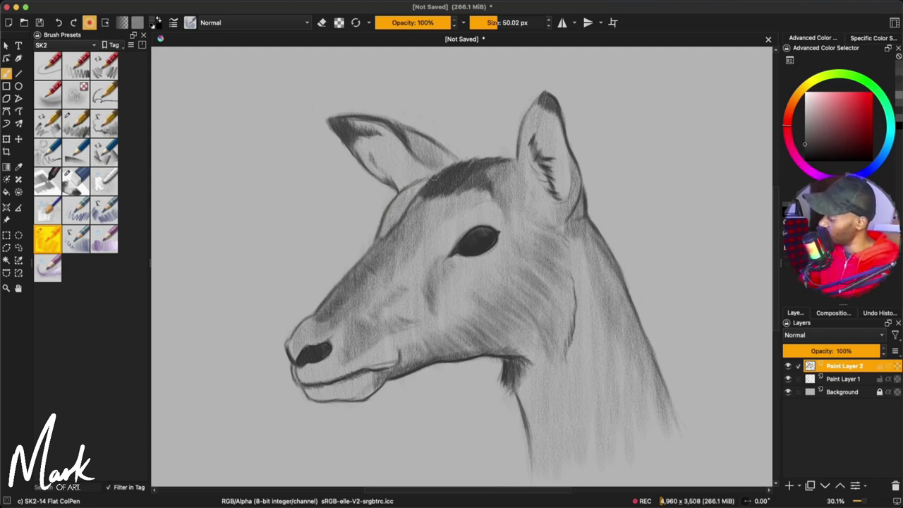
drag(453, 167, 477, 162)
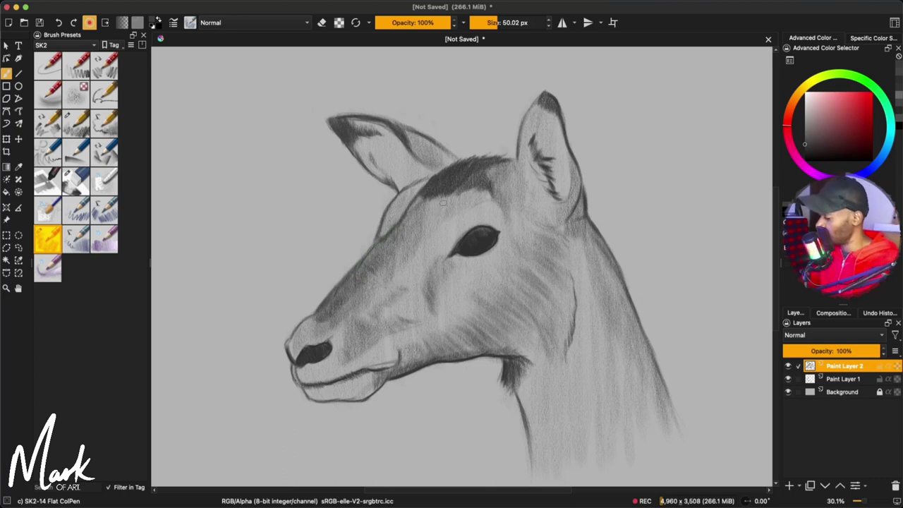
Step: Paint a column of value swatches from black up to white beside the head with the brush at about 127 px
drag(219, 237, 254, 237)
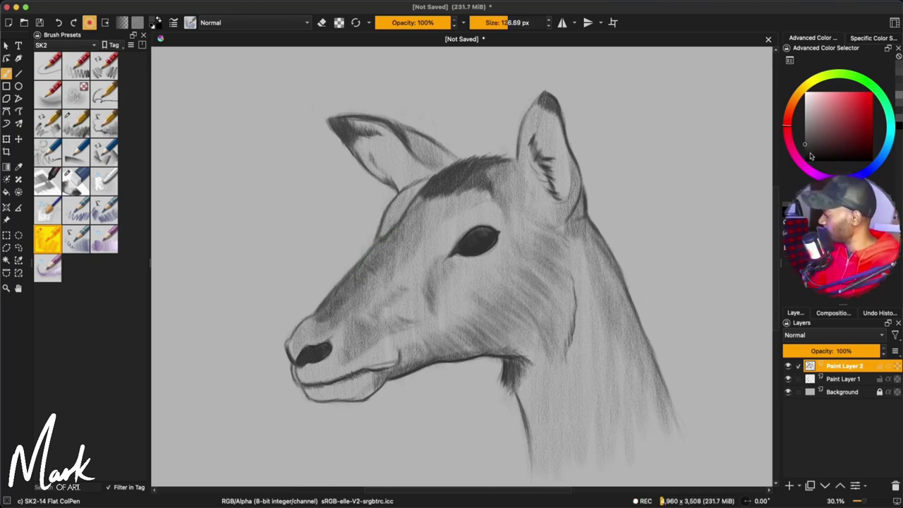
drag(812, 156, 804, 161)
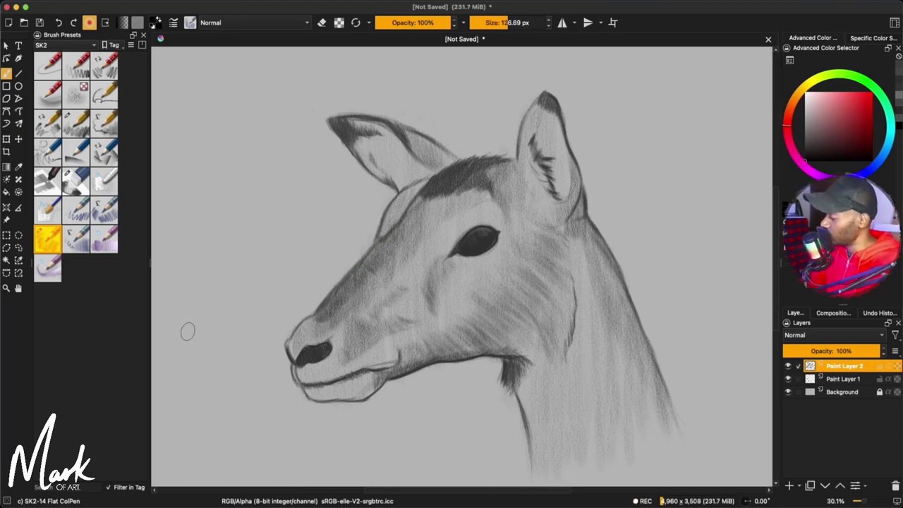
mouse_move(188, 333)
mouse_down()
mouse_move(189, 302)
mouse_move(185, 312)
mouse_move(188, 259)
mouse_up()
click(190, 283)
key(l)
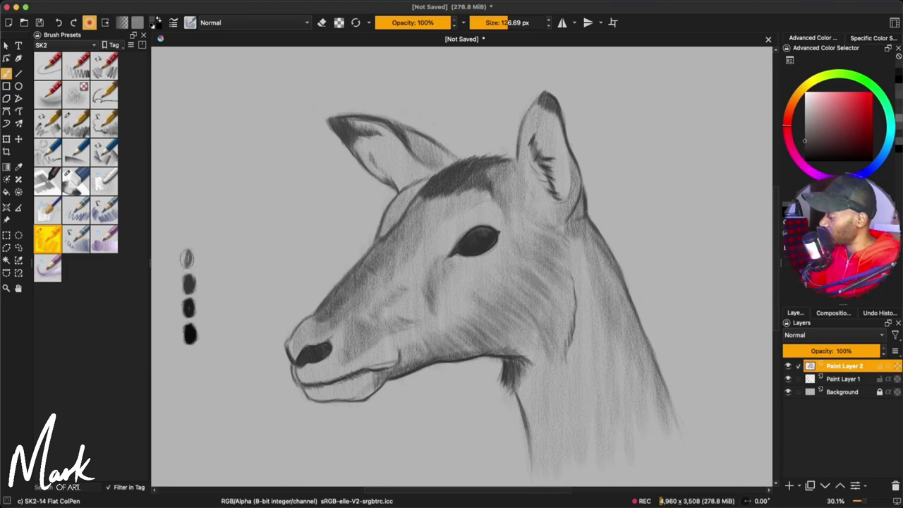
drag(186, 185, 187, 151)
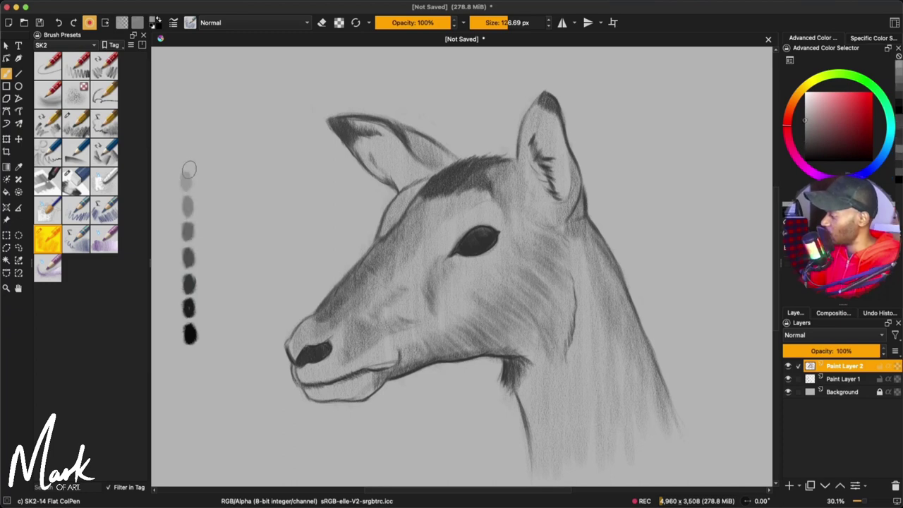
key(l)
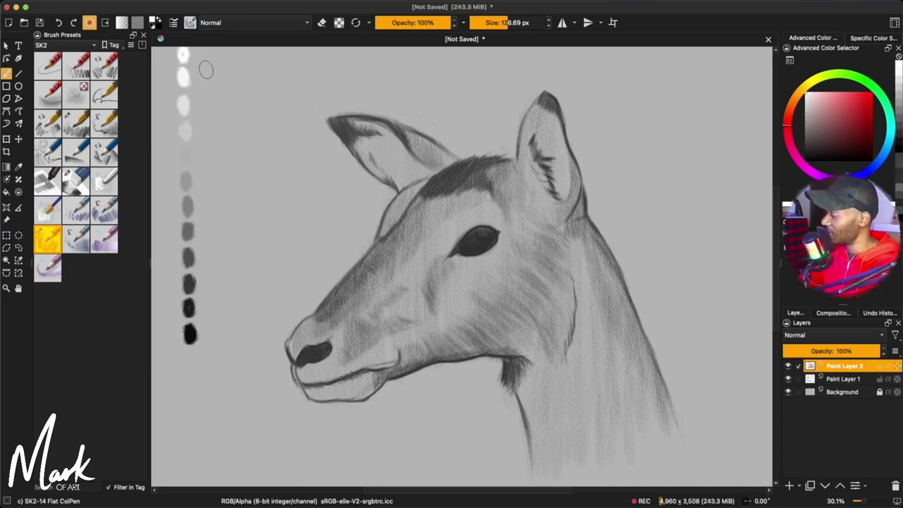
Step: Paint a second column of value swatches beside the first, going from white down to black
drag(209, 54, 210, 61)
key(k)
drag(211, 72, 211, 81)
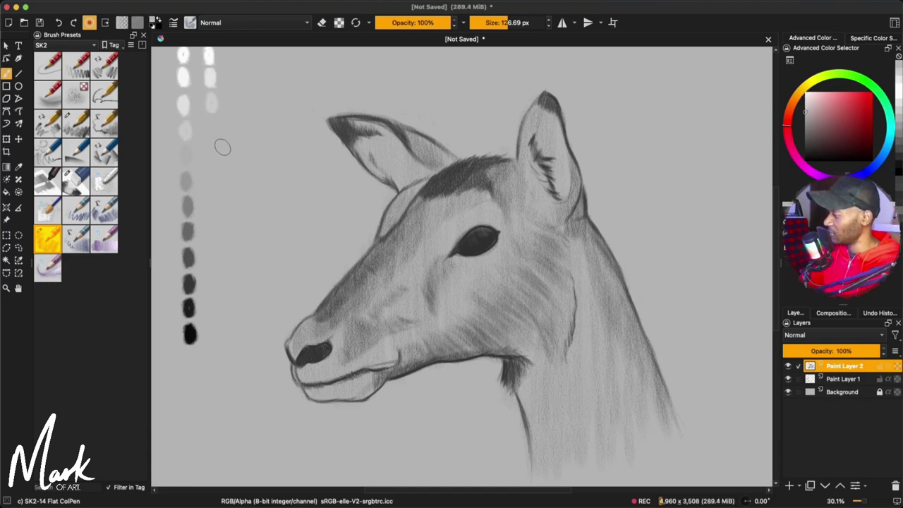
key(k)
drag(210, 151, 211, 159)
click(212, 156)
click(213, 180)
click(212, 206)
click(213, 231)
click(214, 256)
click(214, 283)
click(214, 308)
click(217, 334)
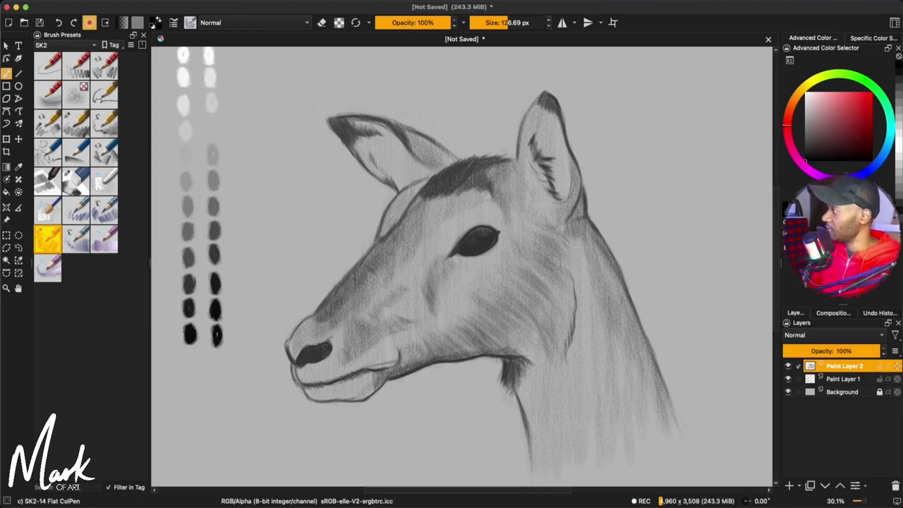
Step: Undo all the test value swatches beside the head
key(ctrl+z)
key(ctrl+z)
key(ctrl+z)
key(ctrl+z)
key(ctrl+z)
key(ctrl+z)
key(ctrl+z)
key(ctrl+z)
key(ctrl+z)
key(ctrl+z)
key(ctrl+z)
key(ctrl+z)
key(ctrl+z)
key(ctrl+z)
key(ctrl+z)
key(ctrl+z)
key(ctrl+z)
key(ctrl+z)
key(ctrl+z)
key(ctrl+z)
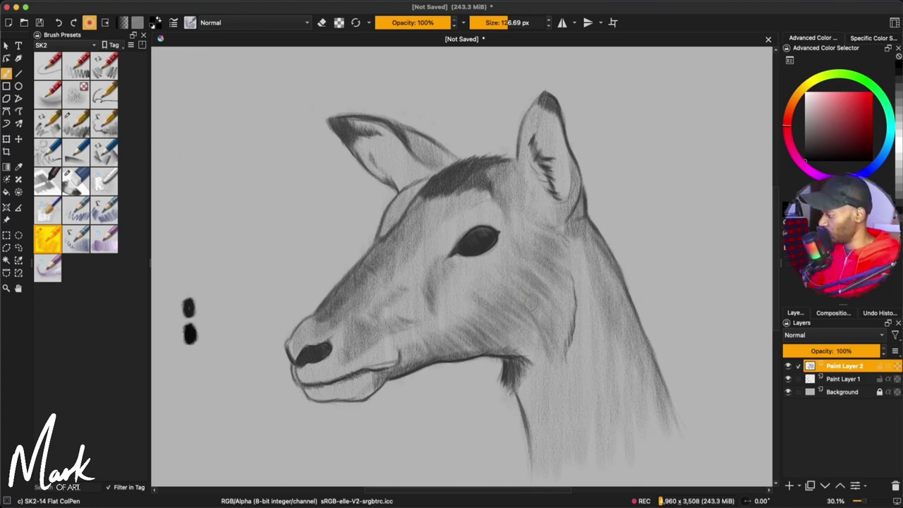
Step: Darken the eye in black with the brush at about 94 px and add a soft lighter reflection in its centre
mouse_move(507, 259)
mouse_down()
mouse_move(480, 260)
mouse_move(491, 240)
mouse_up()
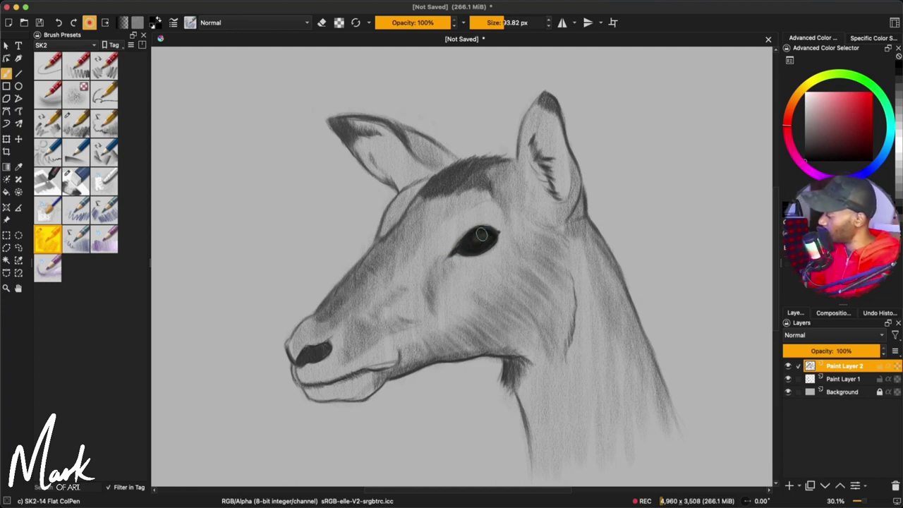
drag(801, 141, 796, 141)
mouse_move(474, 234)
mouse_down()
mouse_move(464, 241)
mouse_move(480, 240)
mouse_up()
key(bracketleft)
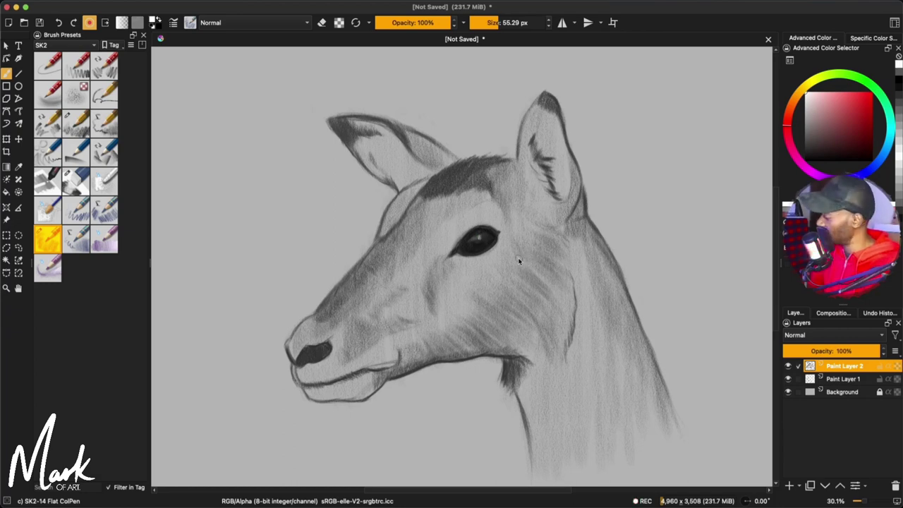
Step: Switch back to black and darken the eye's lower rim with the brush at about 43 px
key(x)
key(bracketleft)
key(x)
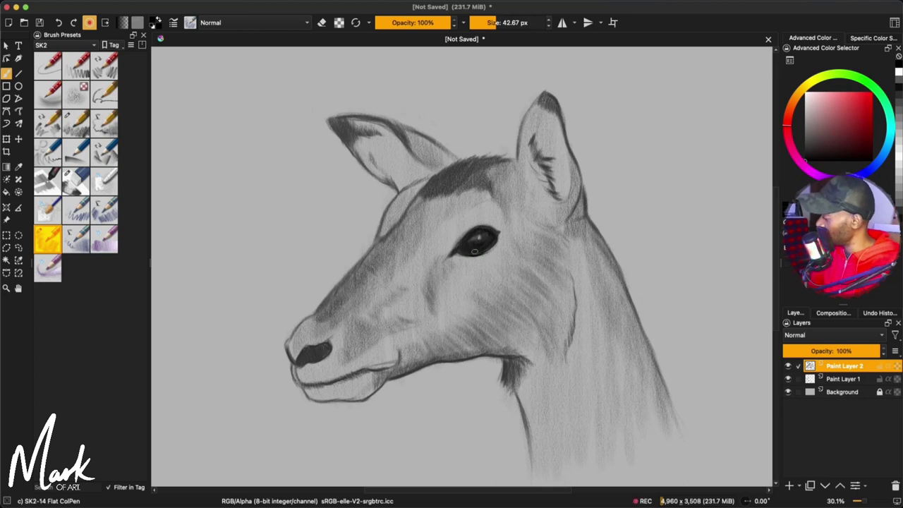
drag(473, 252, 494, 246)
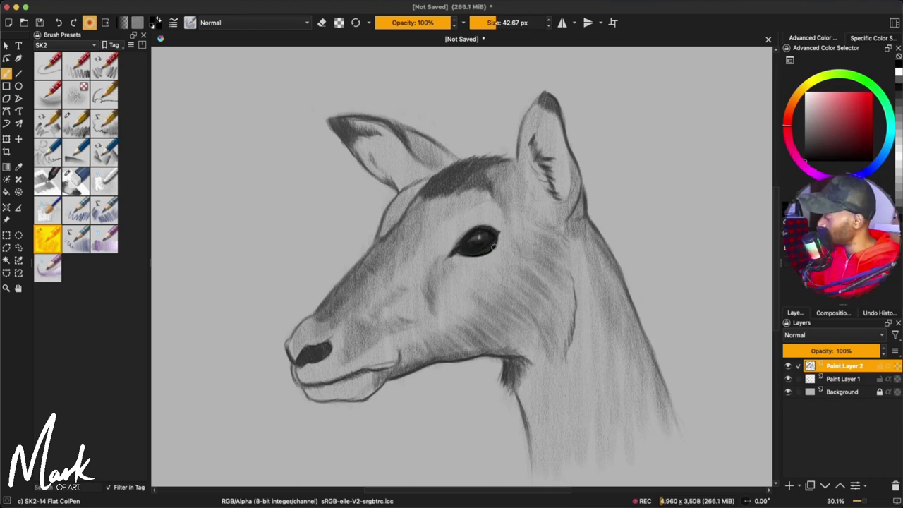
Step: Pick a light grey and add fine light accents along the eye's lower rim with the brush at about 25 to 29 px
click(805, 103)
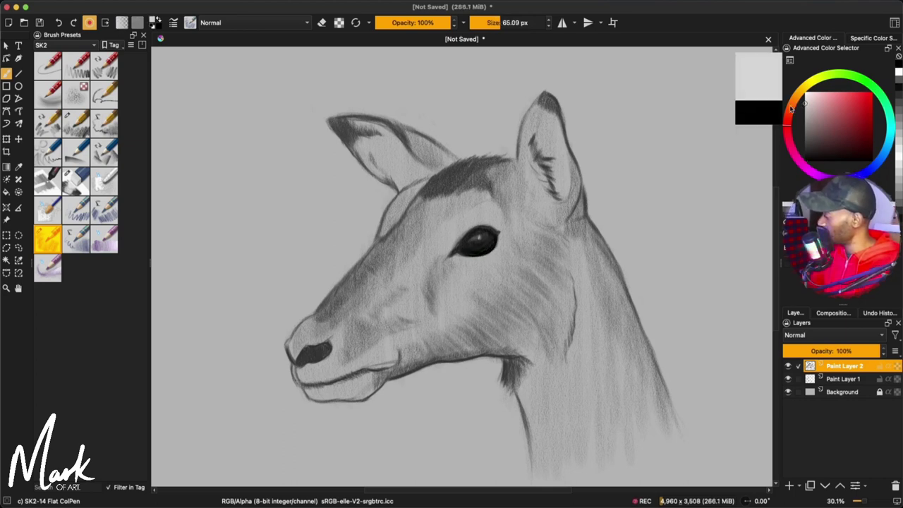
drag(490, 255, 484, 259)
key(bracketleft)
key(bracketleft)
key(bracketleft)
key(bracketleft)
key(bracketleft)
key(bracketleft)
key(bracketleft)
key(bracketleft)
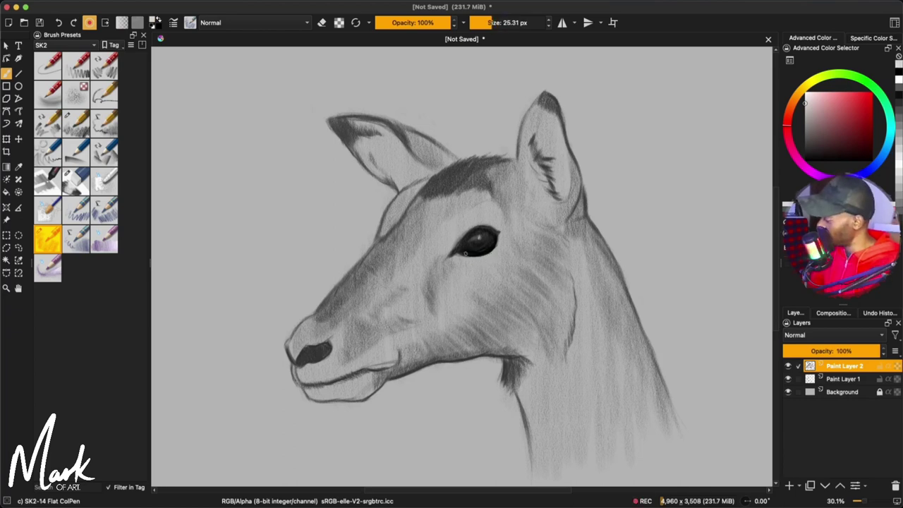
key(bracketright)
key(bracketright)
key(bracketright)
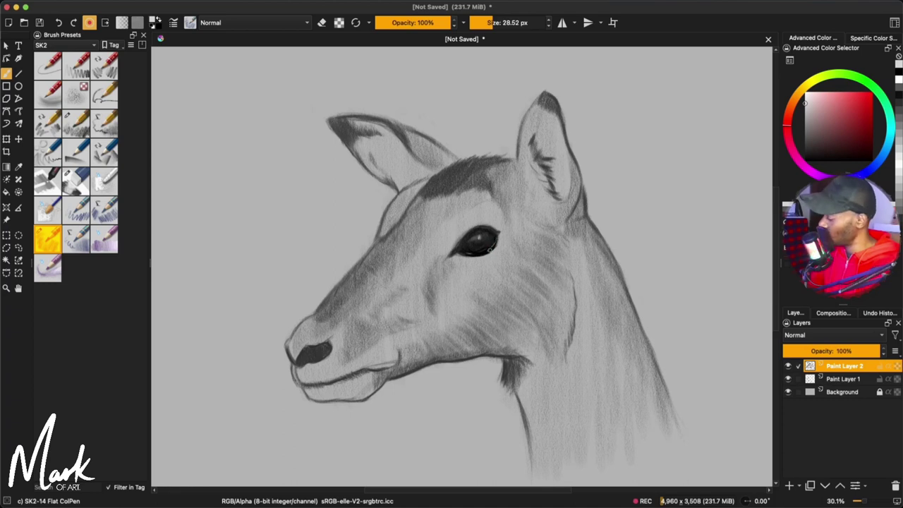
Step: Darken the far ear's tip and inner fold at about 51 px, and the forehead patch at about 73 px
mouse_move(330, 125)
mouse_down()
mouse_move(345, 147)
mouse_move(328, 123)
mouse_move(339, 141)
mouse_move(342, 122)
mouse_move(344, 145)
mouse_move(346, 133)
mouse_move(361, 133)
mouse_move(333, 124)
mouse_up()
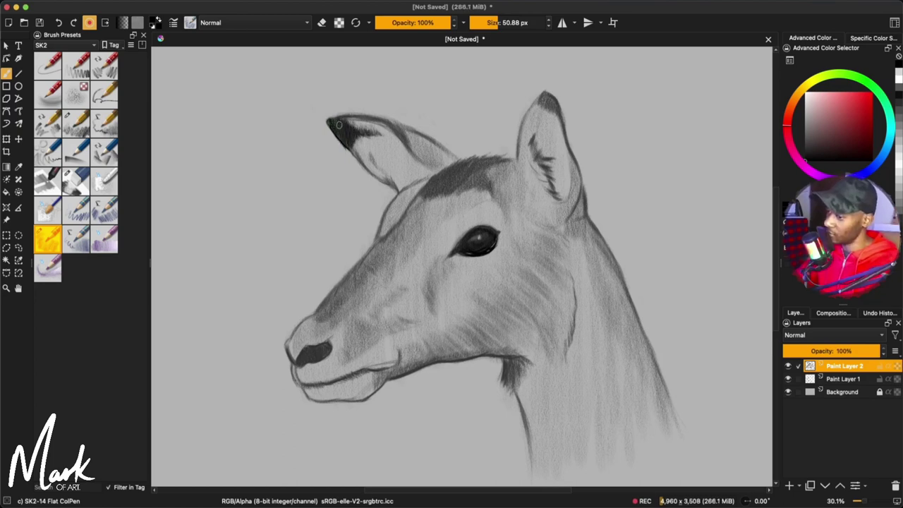
drag(388, 125, 409, 145)
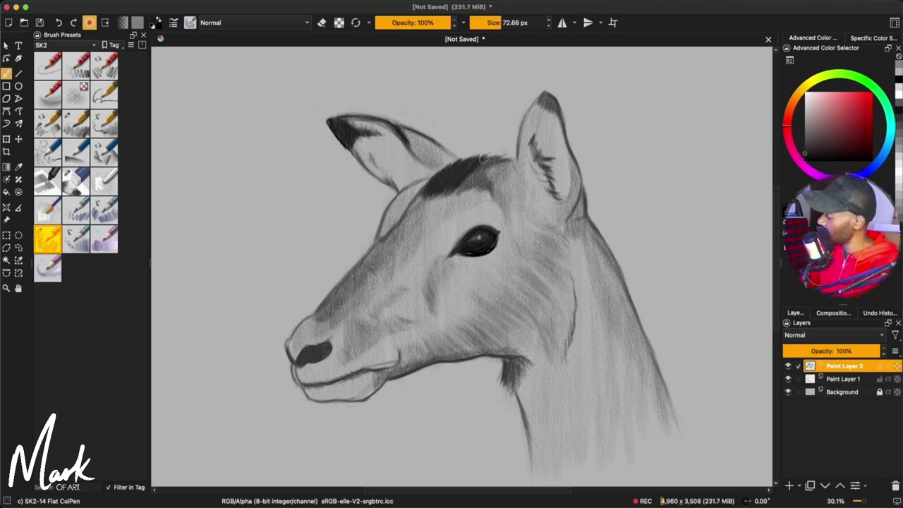
mouse_move(480, 166)
mouse_down()
mouse_move(501, 153)
mouse_move(495, 164)
mouse_up()
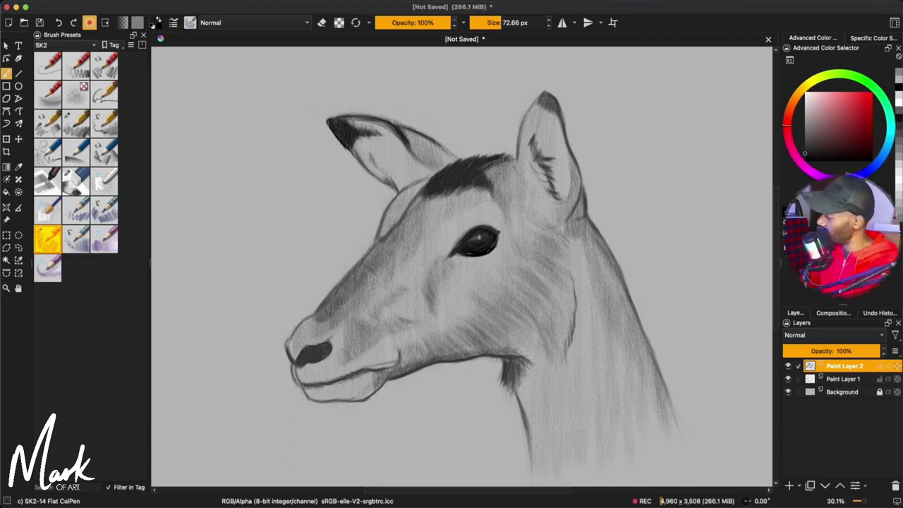
Step: Darken the near ear's tip, outline and base, and add dark markings inside it, enlarging the brush to about 122 px
mouse_move(515, 164)
mouse_down()
mouse_move(532, 103)
mouse_move(533, 110)
mouse_move(547, 96)
mouse_move(548, 106)
mouse_move(536, 108)
mouse_move(553, 114)
mouse_move(583, 181)
mouse_up()
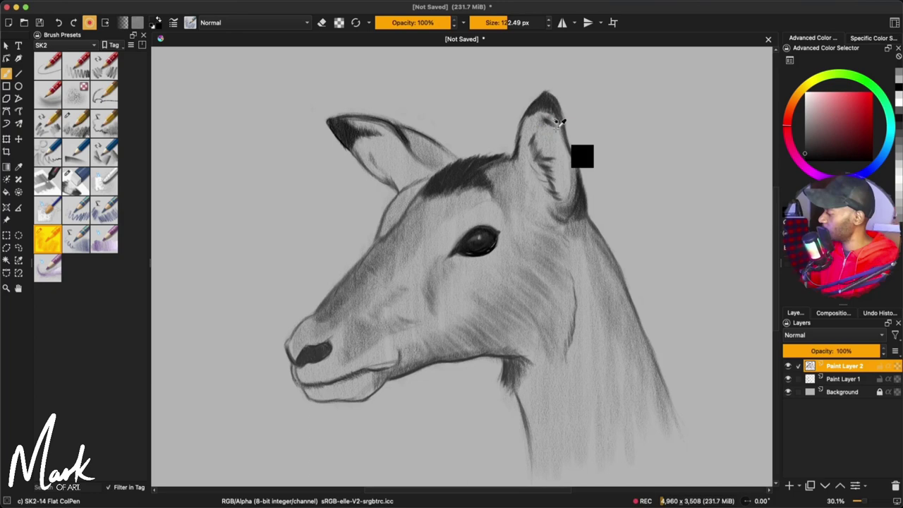
mouse_move(557, 122)
mouse_down()
mouse_move(548, 129)
mouse_move(551, 147)
mouse_move(563, 150)
mouse_move(566, 185)
mouse_move(532, 141)
mouse_up()
Step: Shade the lower lip and chin in dark grey, and deepen the mouth corner, jawline, throat and back of the neck in a darker grey
click(805, 144)
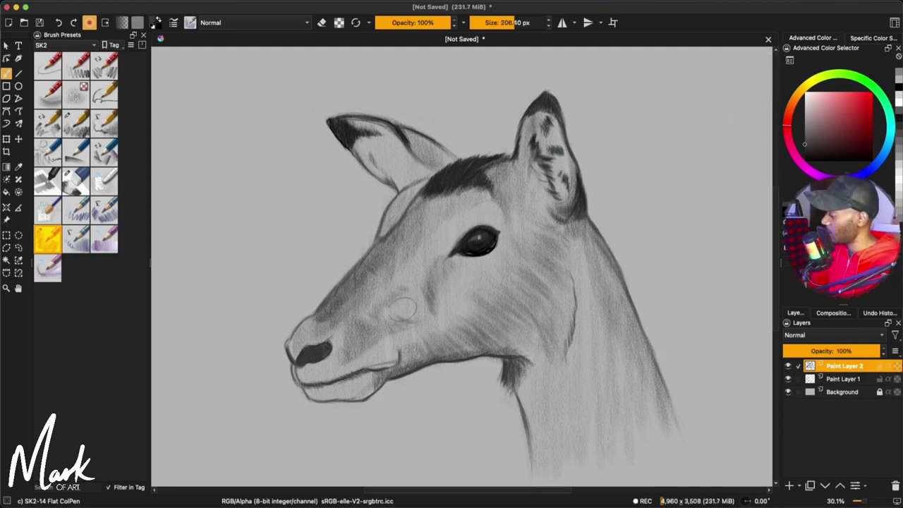
drag(330, 386, 365, 386)
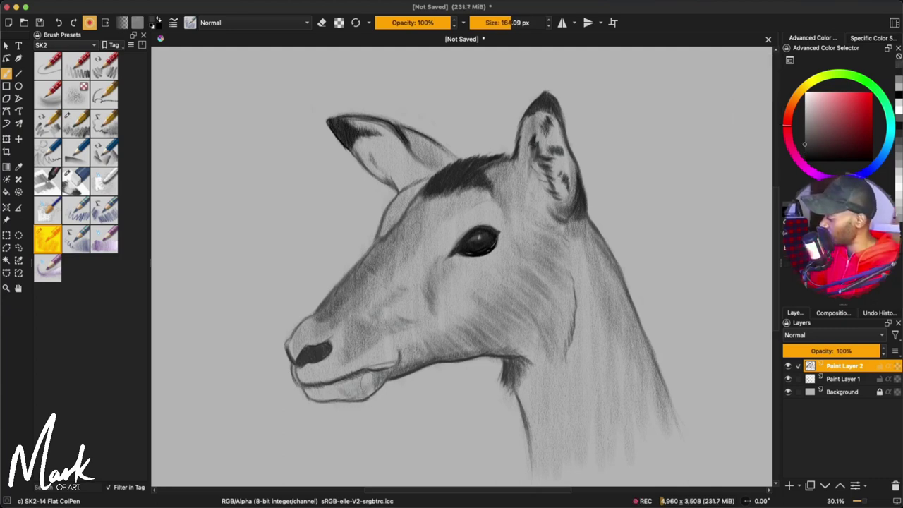
shift+drag(408, 359, 369, 359)
key(bracketleft)
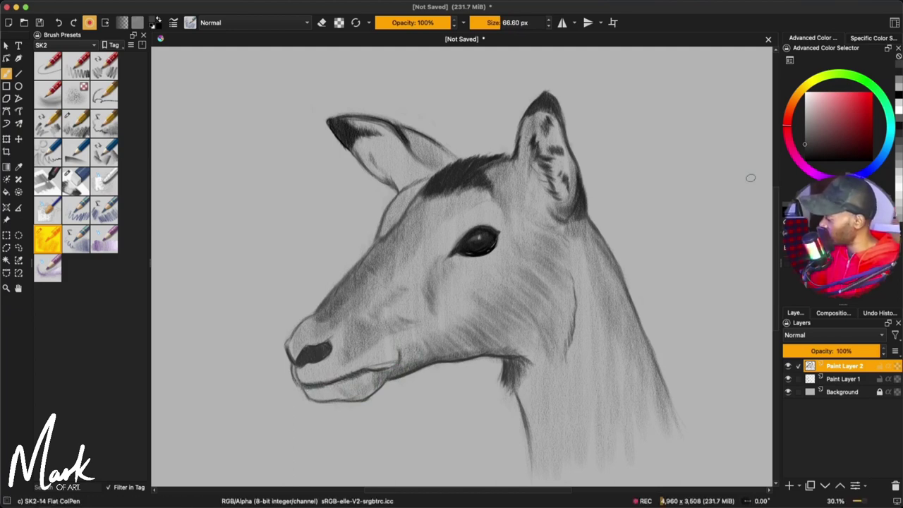
click(804, 153)
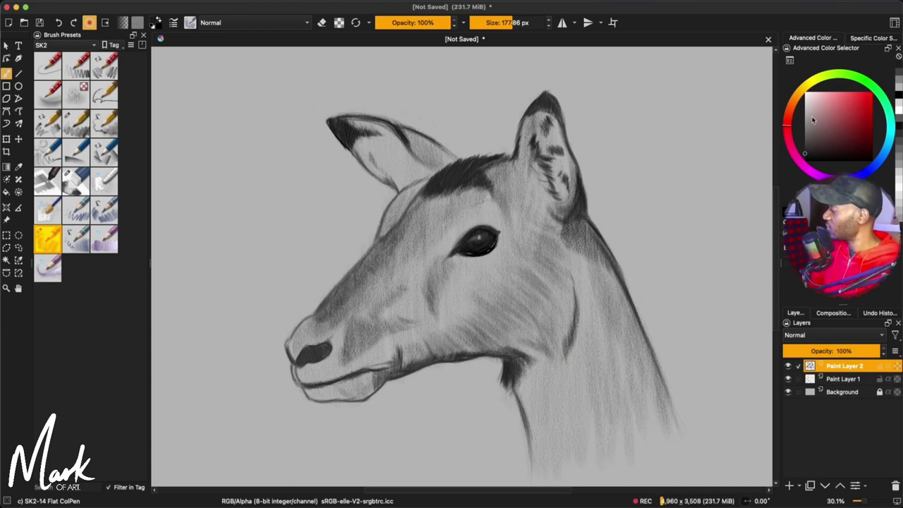
Step: Pick a light grey, reduce the brush size, add highlights in front of and above the eye, and undo the last stroke
drag(810, 120, 799, 100)
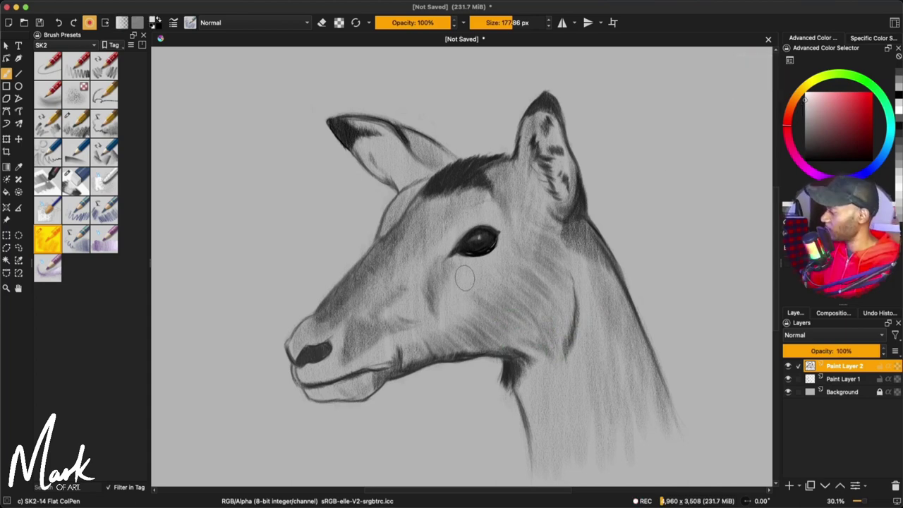
key(bracketleft)
key(bracketleft)
key(bracketleft)
key(bracketleft)
key(bracketleft)
key(bracketleft)
key(bracketleft)
key(bracketleft)
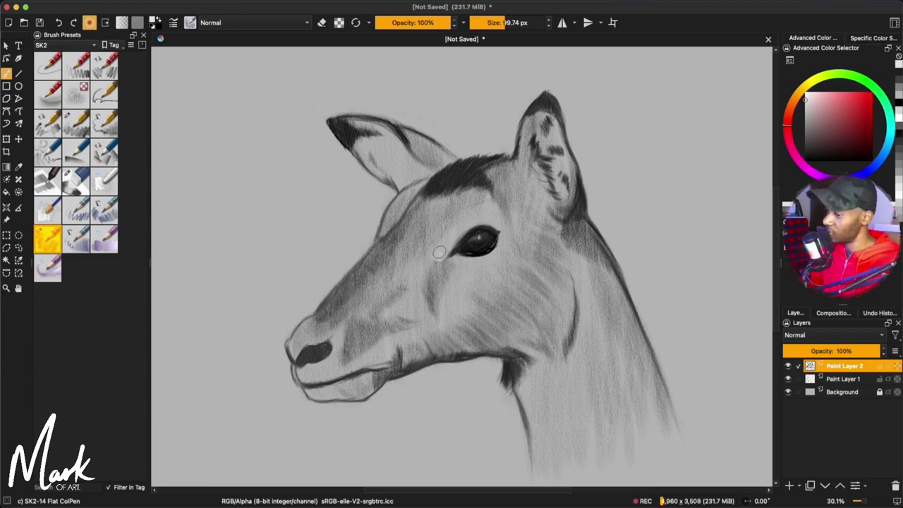
drag(439, 252, 470, 217)
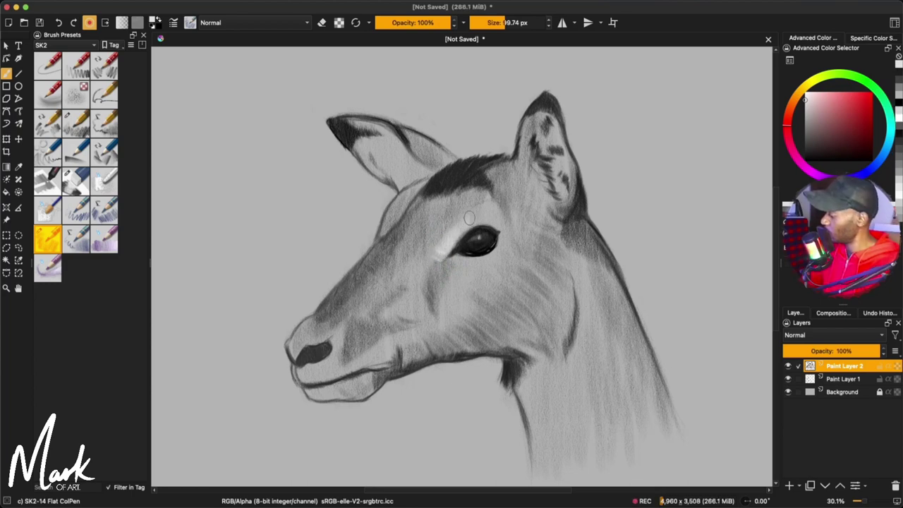
key(ctrl+z)
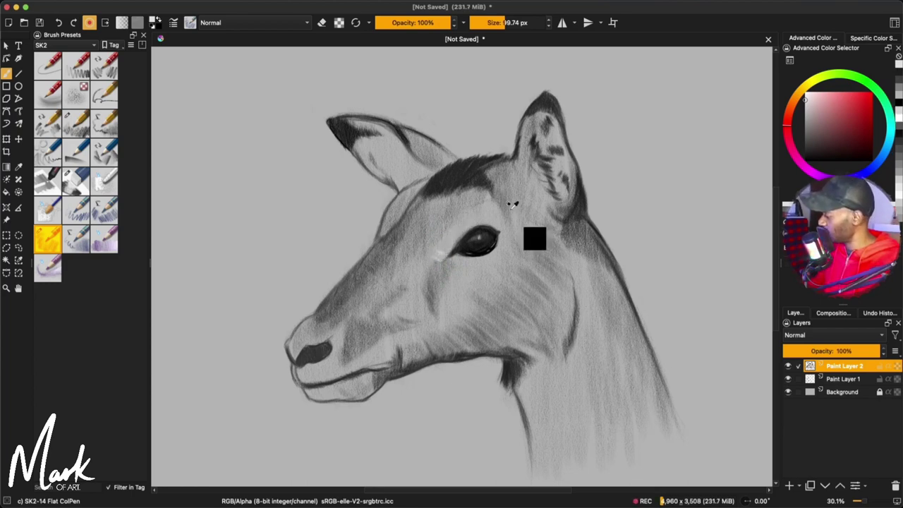
Step: Add a top paint layer, paint light highlights around the eye, ears, muzzle, cheek and throat, and lower the layer's opacity to 89%
click(790, 485)
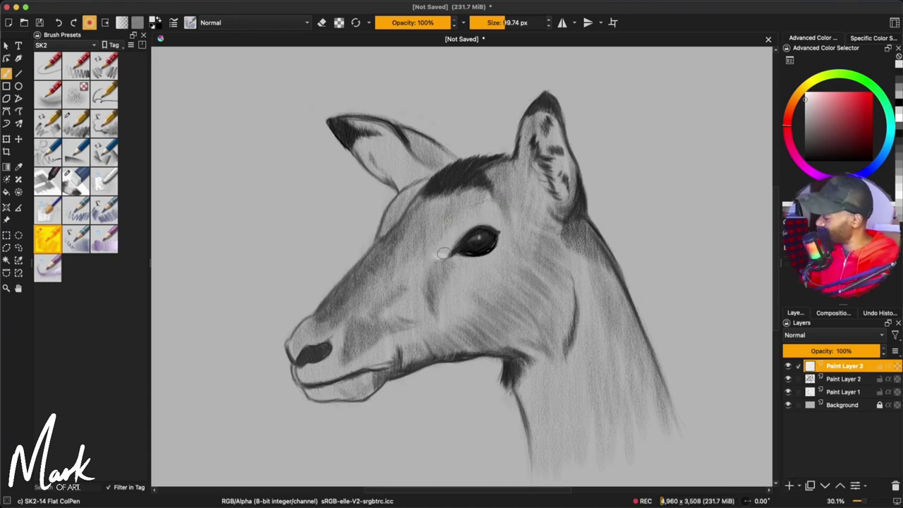
drag(439, 248, 485, 216)
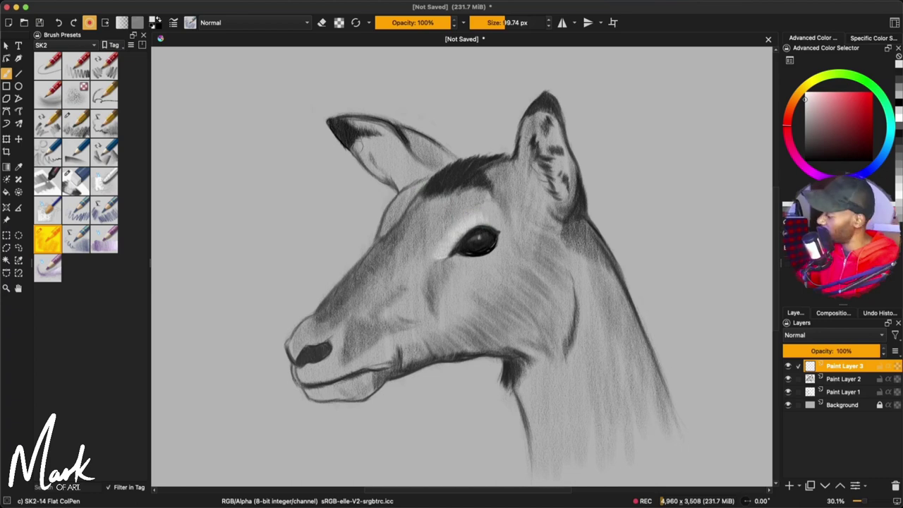
drag(359, 147, 377, 175)
drag(354, 127, 367, 125)
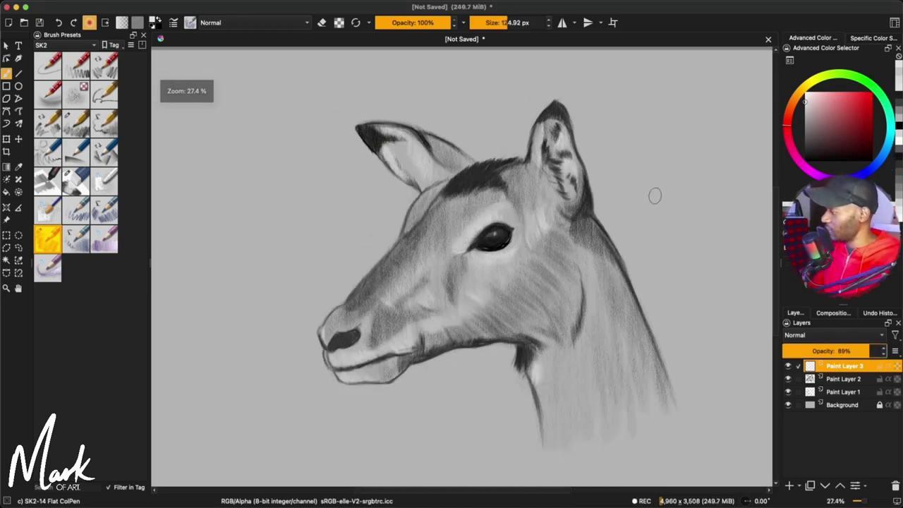
scroll(654, 196, up, 1)
Step: Erase stray marks around the ears, muzzle and neck outline on Paint Layer 2 and Paint Layer 1 with the Squared Eraser at about 44 px
click(846, 381)
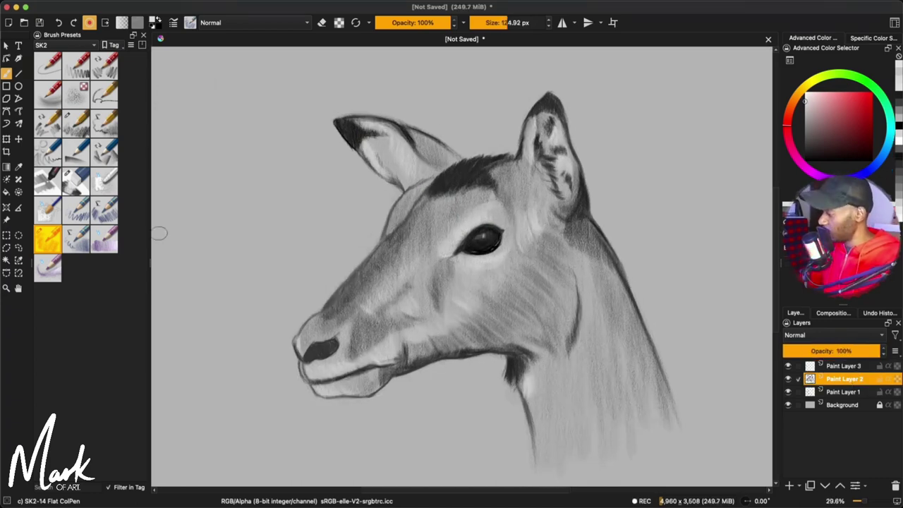
click(75, 183)
drag(386, 113, 346, 112)
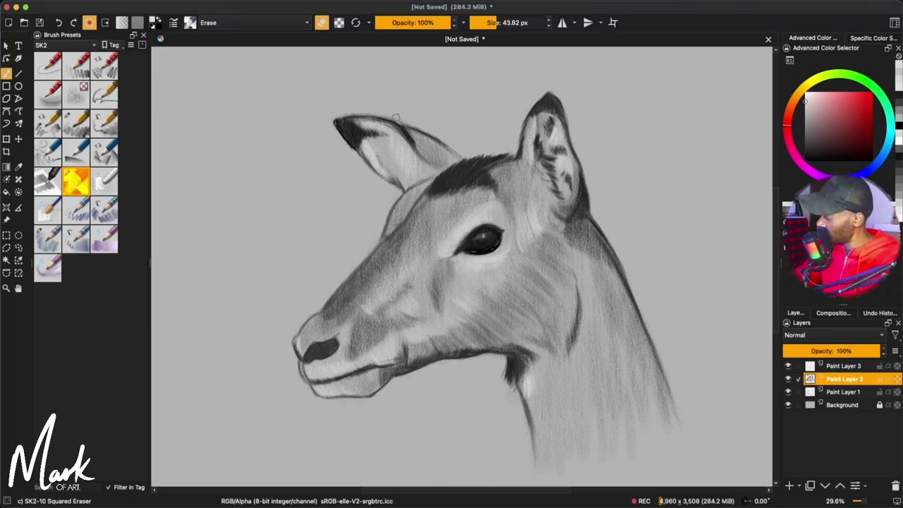
key(Page_Down)
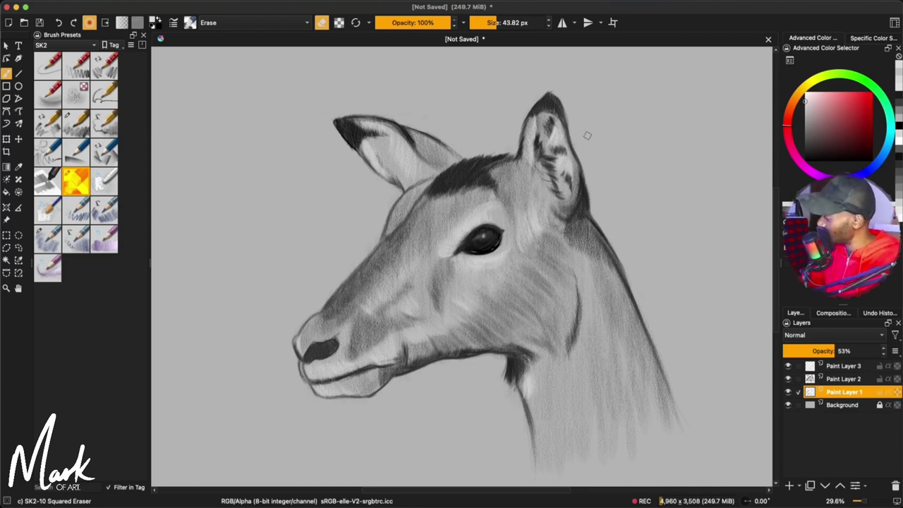
click(841, 368)
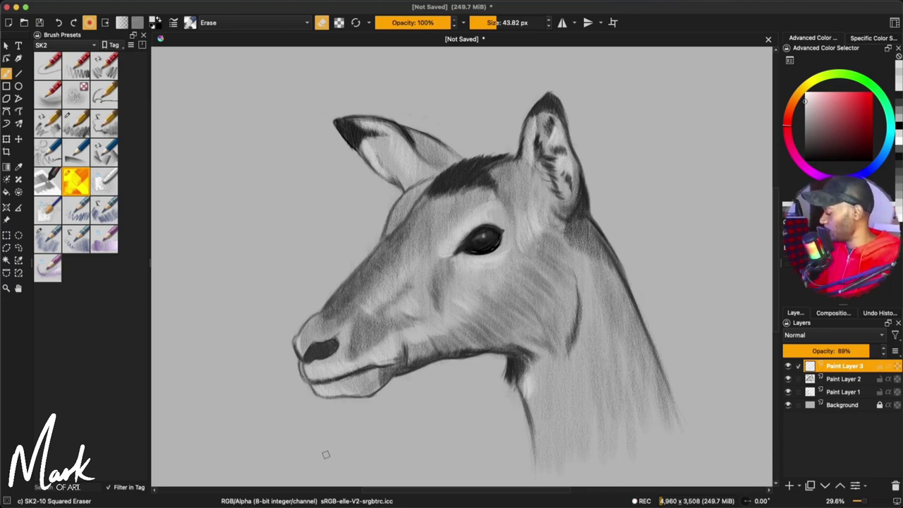
scroll(326, 454, down, 1)
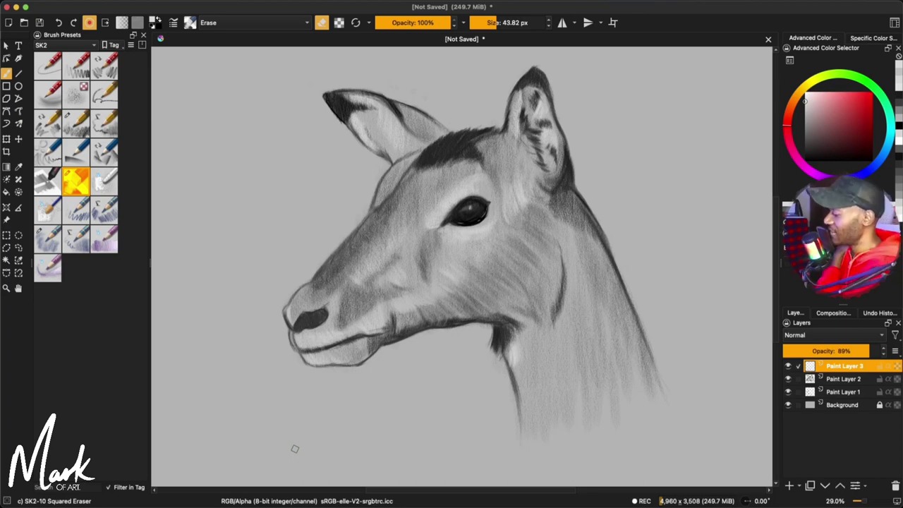
click(828, 381)
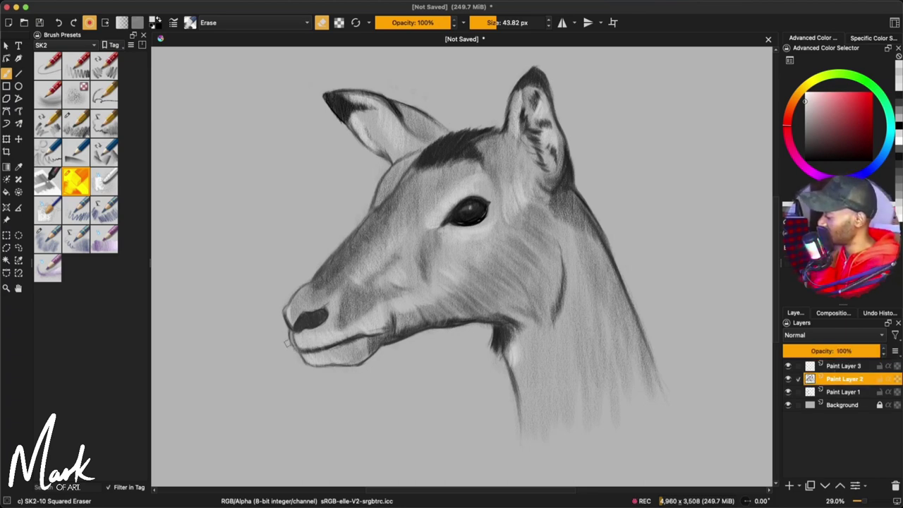
key(Page_Down)
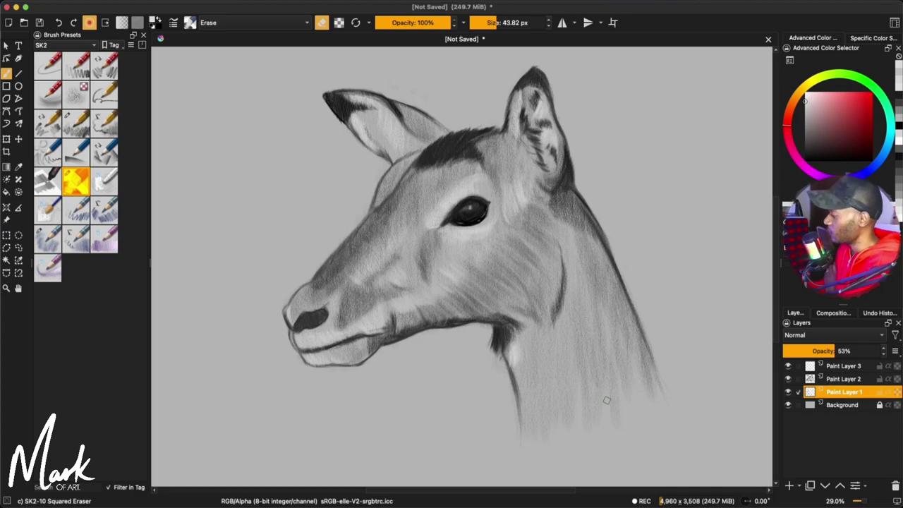
Step: Add a darker grey fill layer directly above the Background and attach a transparency mask to it
click(851, 405)
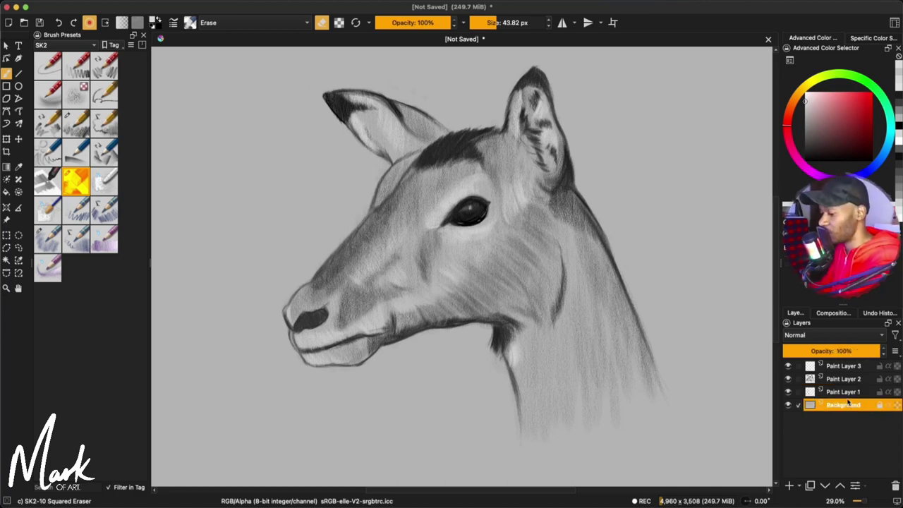
key(ctrl+u)
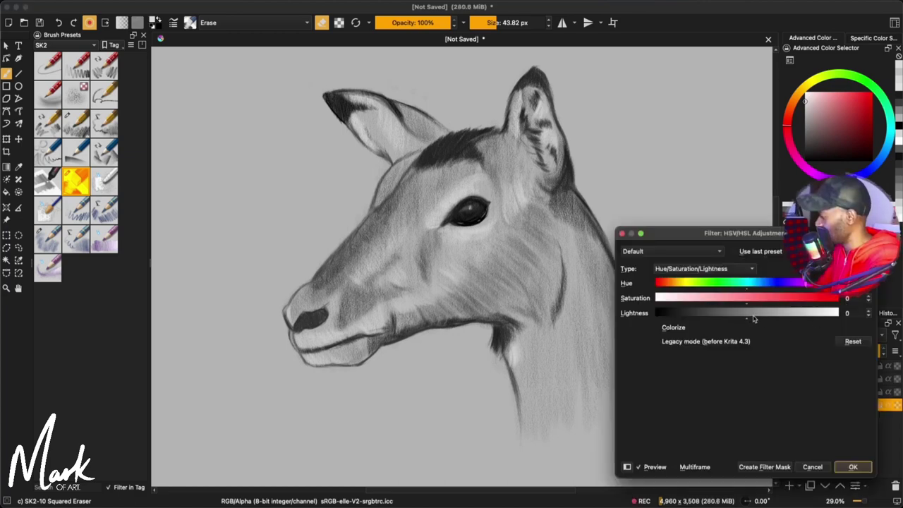
click(821, 464)
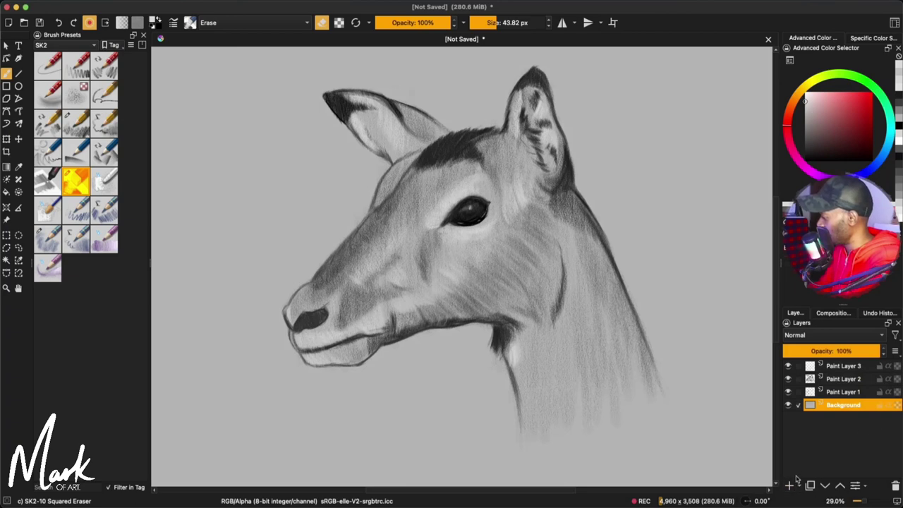
drag(360, 151, 347, 164)
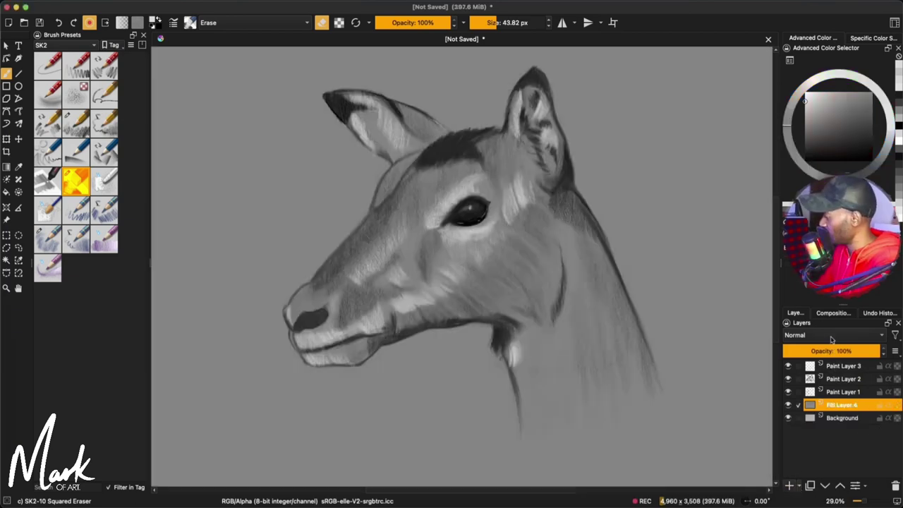
right_click(847, 404)
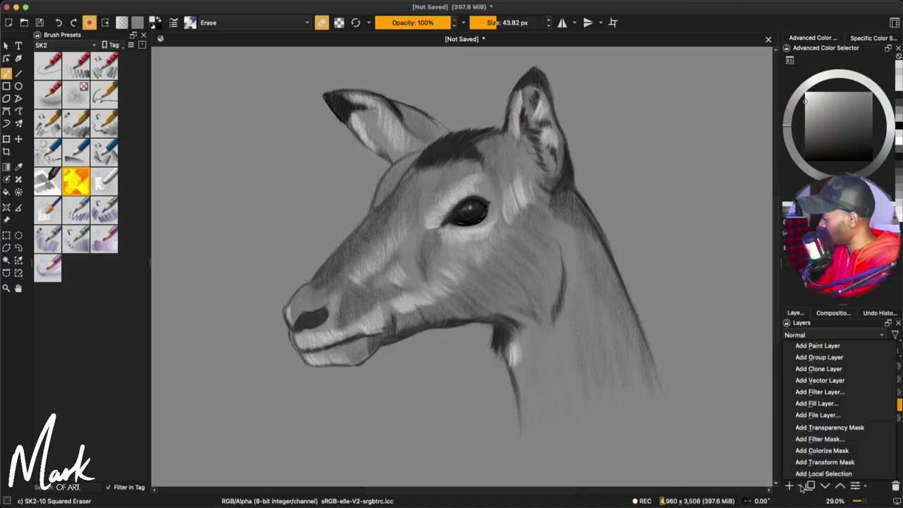
click(857, 427)
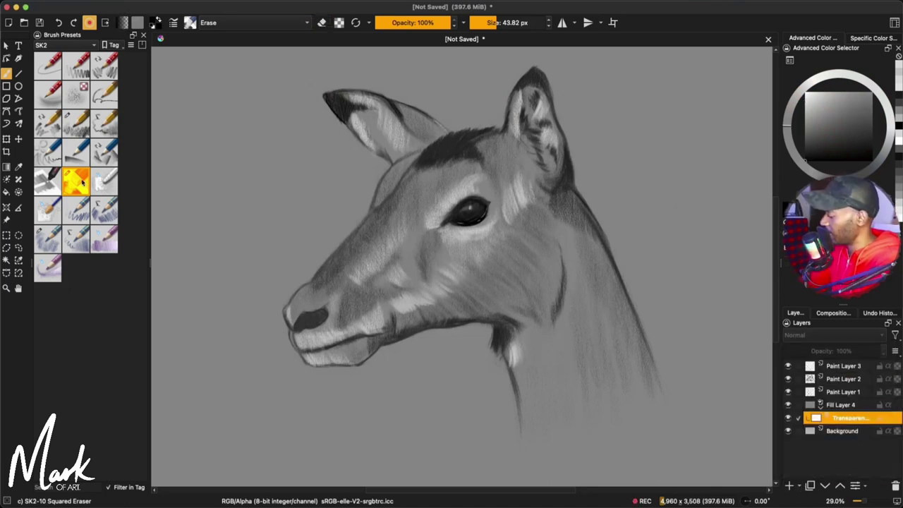
Step: Mask the dark fill away behind the deer's head, ears and neck with the Sketch Grainy Shader at about 225 px
click(87, 120)
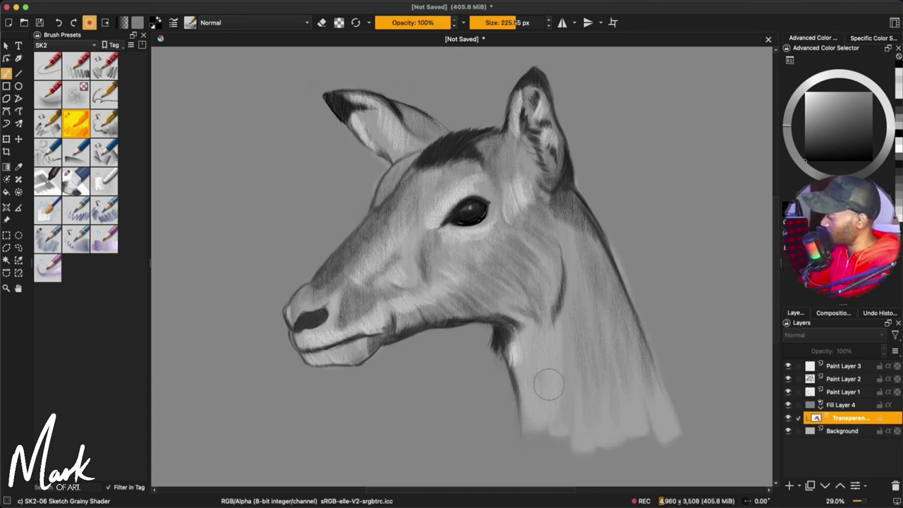
mouse_move(549, 324)
mouse_down()
mouse_move(548, 257)
mouse_move(581, 420)
mouse_move(545, 230)
mouse_move(599, 430)
mouse_move(612, 404)
mouse_move(534, 196)
mouse_move(637, 422)
mouse_move(562, 248)
mouse_move(599, 315)
mouse_up()
drag(561, 210, 479, 145)
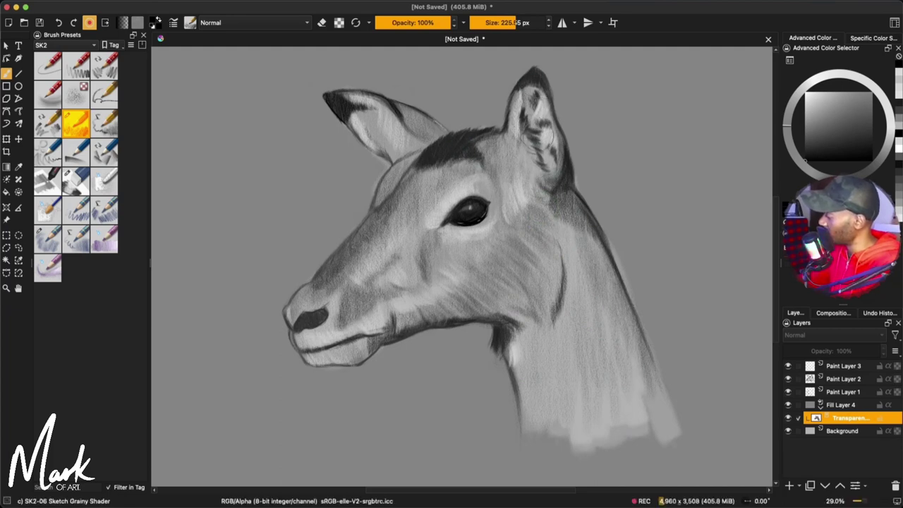
Step: Refine the mask's edges along the back of the neck, the far ear's base and the near ear with a smaller brush, toggling erase mode
key(e)
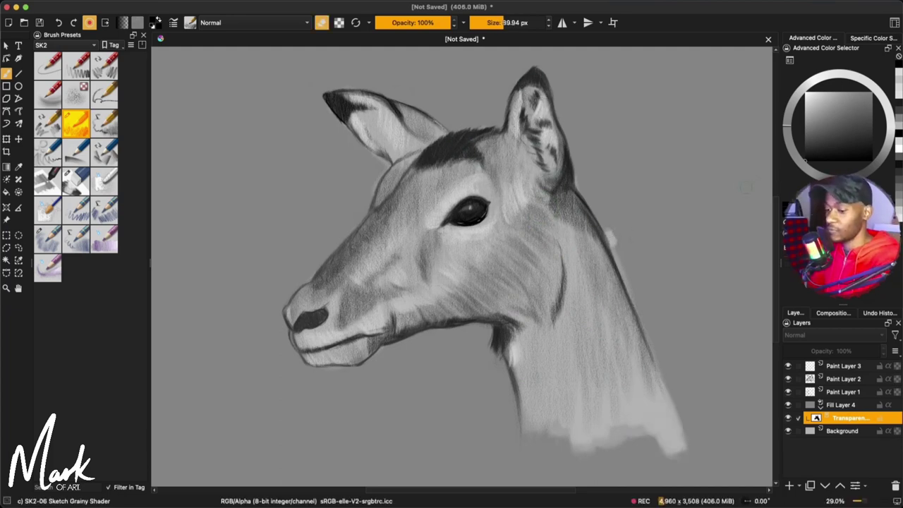
drag(605, 232, 635, 310)
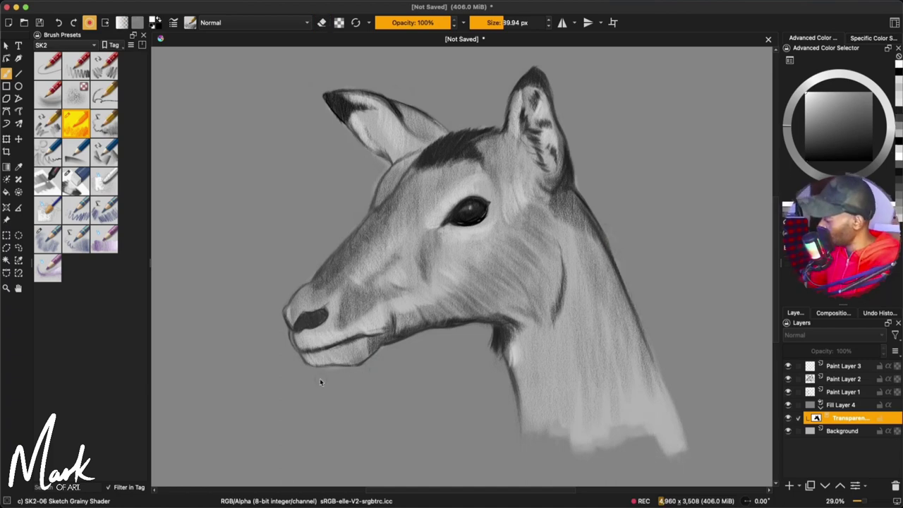
drag(385, 164, 369, 188)
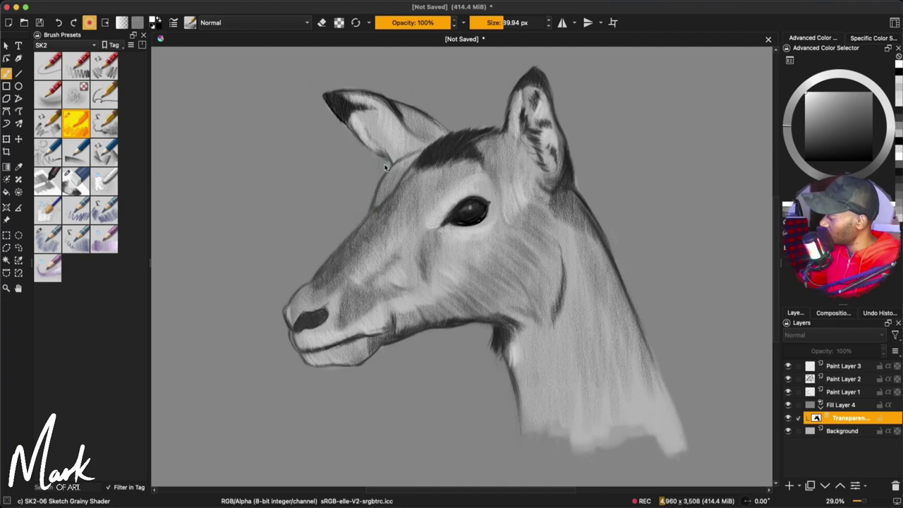
drag(548, 73, 576, 184)
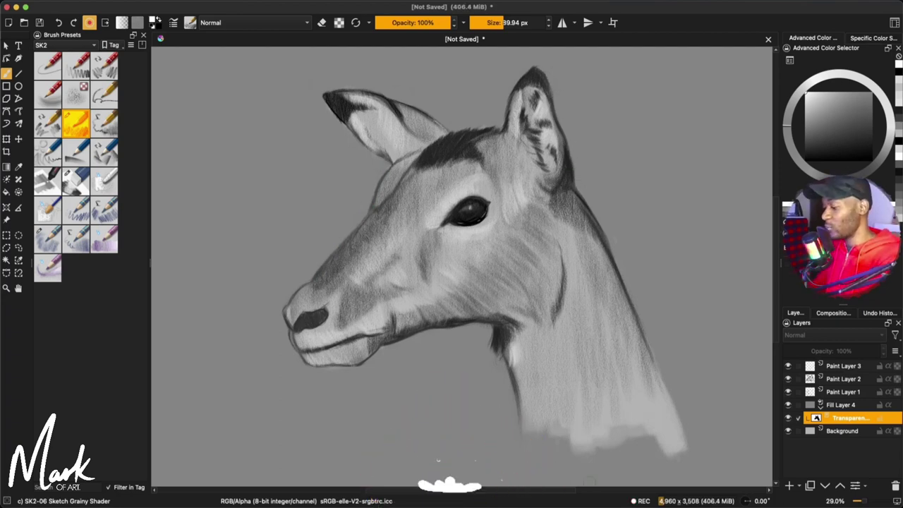